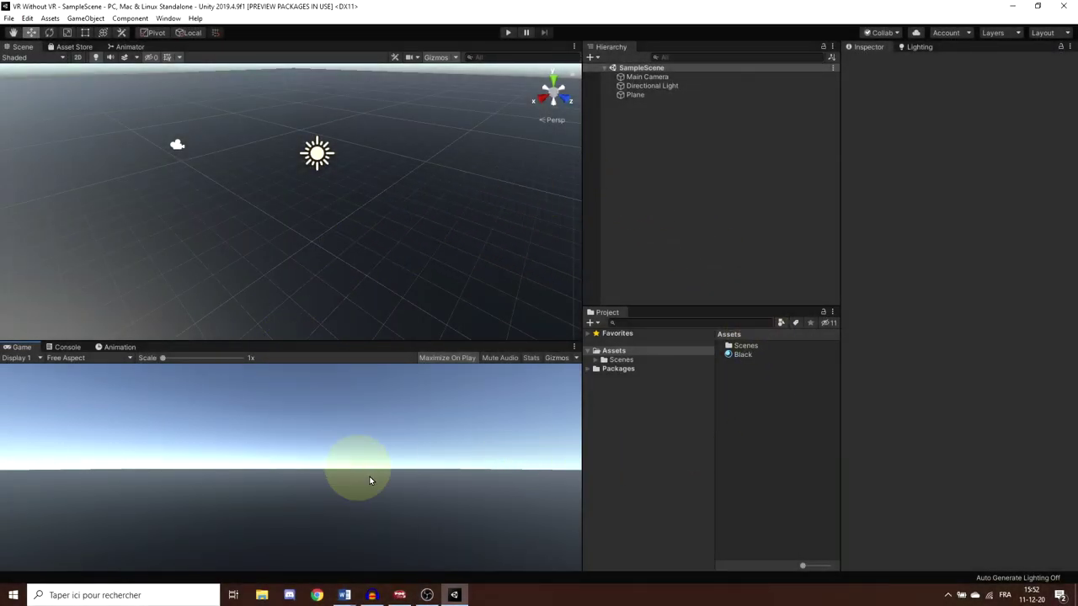
Review the packages installed in the project in the Package Manager, including XR Interaction Toolkit, and close it
click(168, 18)
click(215, 89)
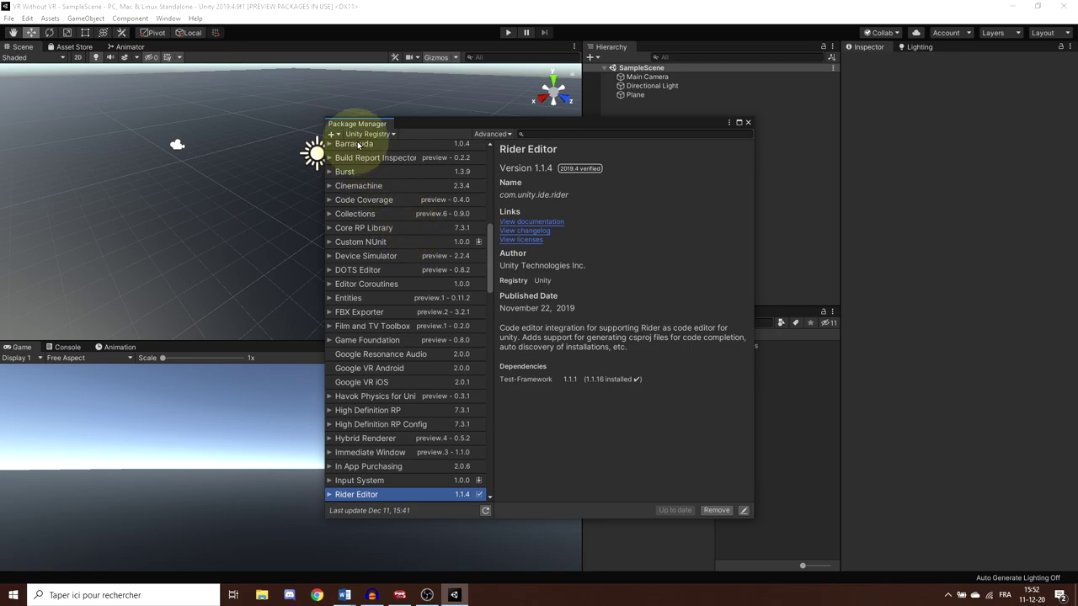
click(369, 134)
click(369, 134)
click(369, 134)
click(376, 162)
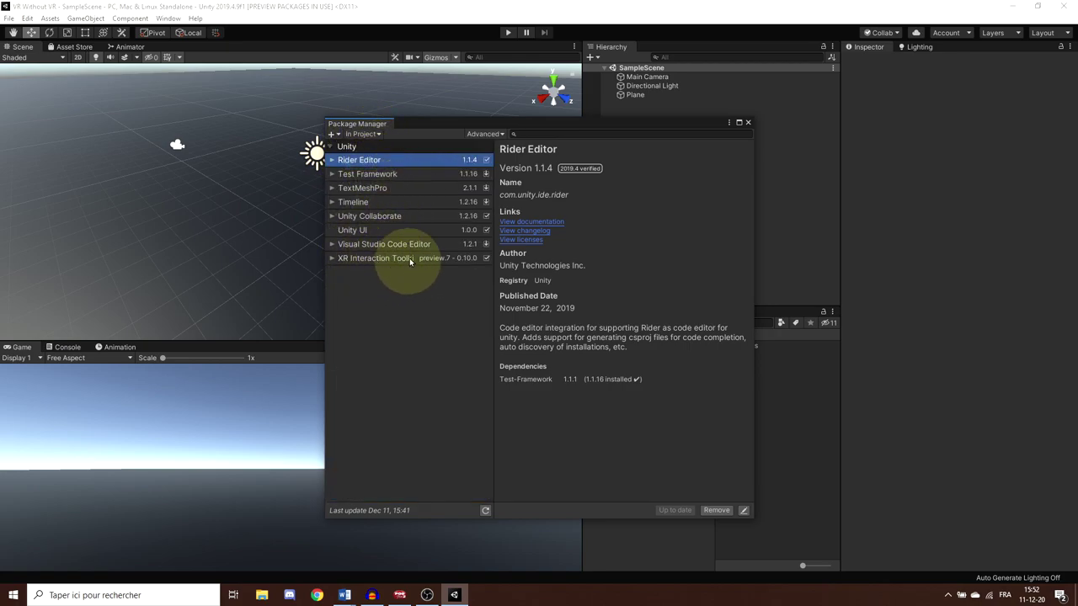
click(748, 123)
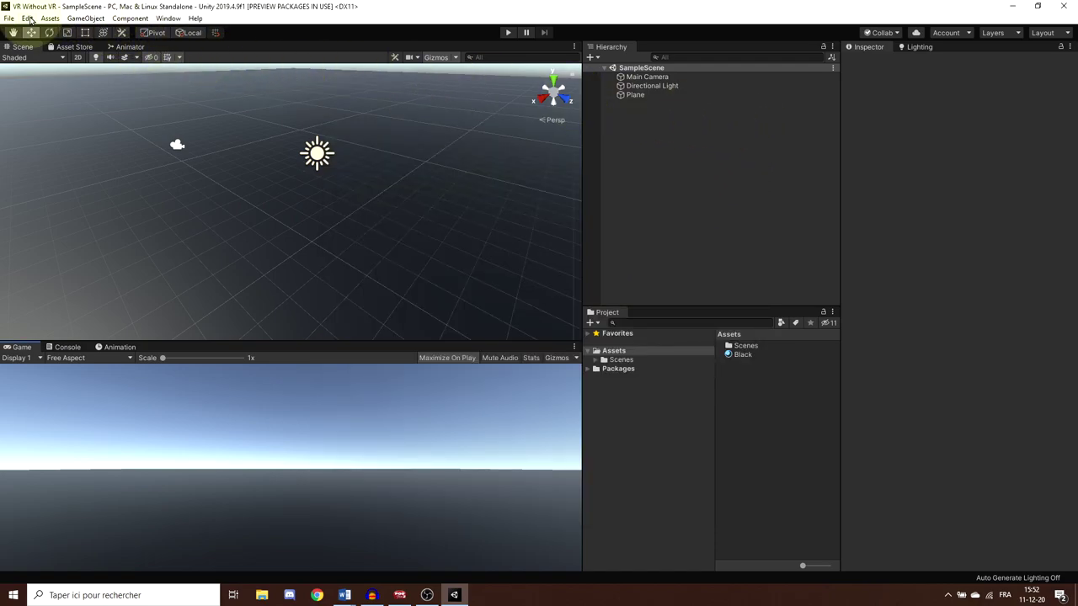
Open the Player page of the Project Settings and shrink its window to a smaller floating size over the editor
click(28, 19)
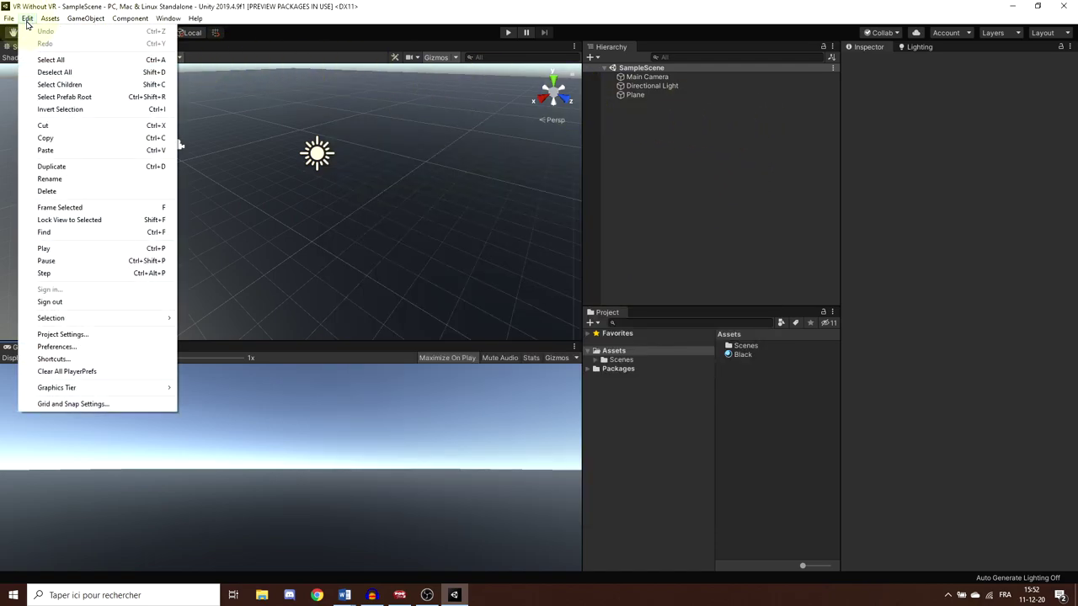
click(69, 336)
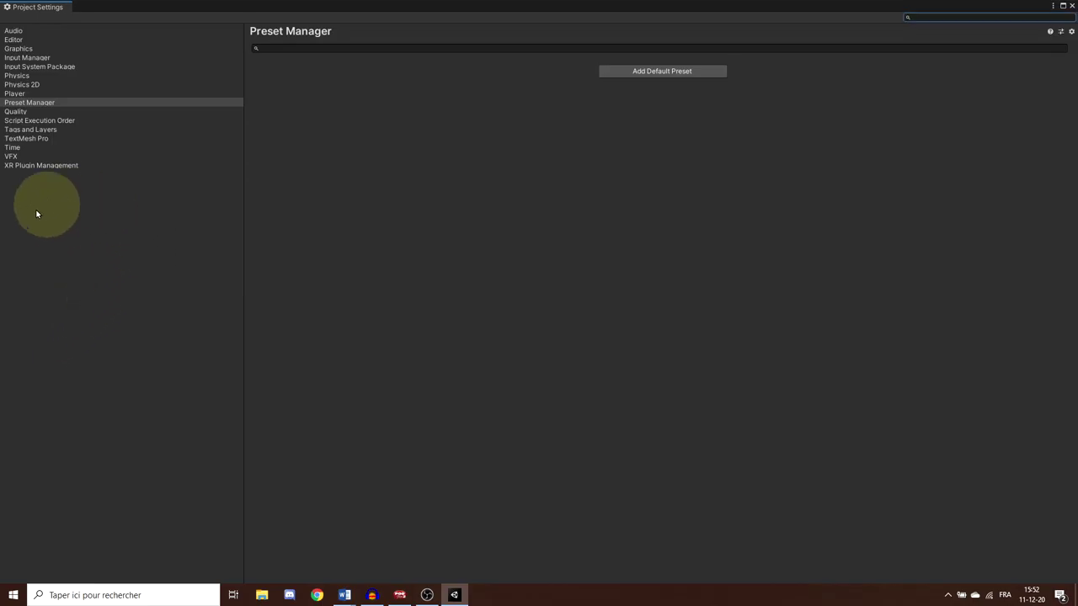
click(15, 94)
drag(533, 8, 508, 220)
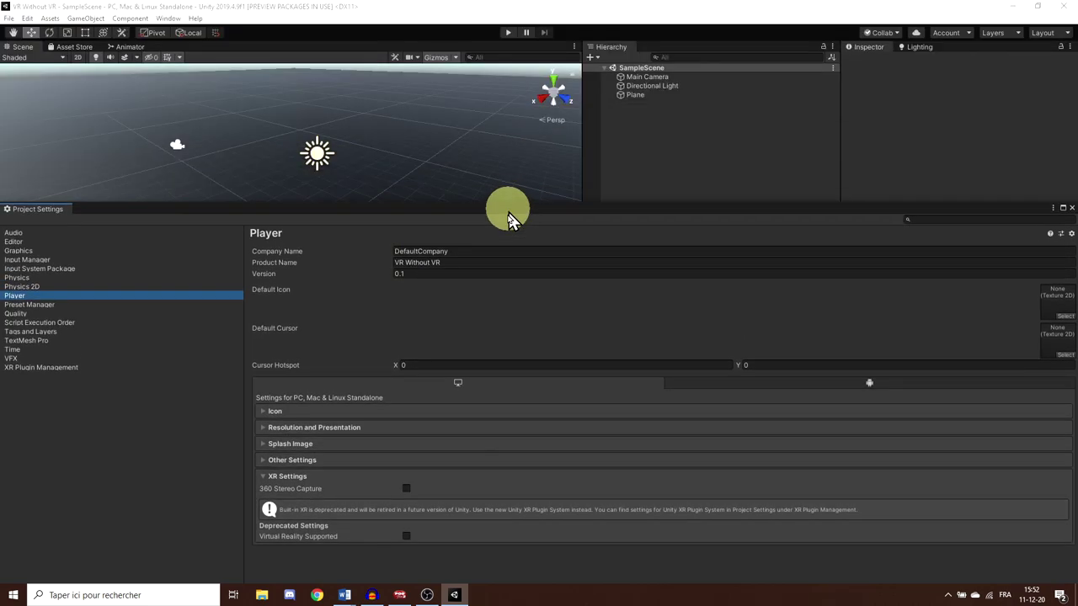
drag(344, 226, 283, 211)
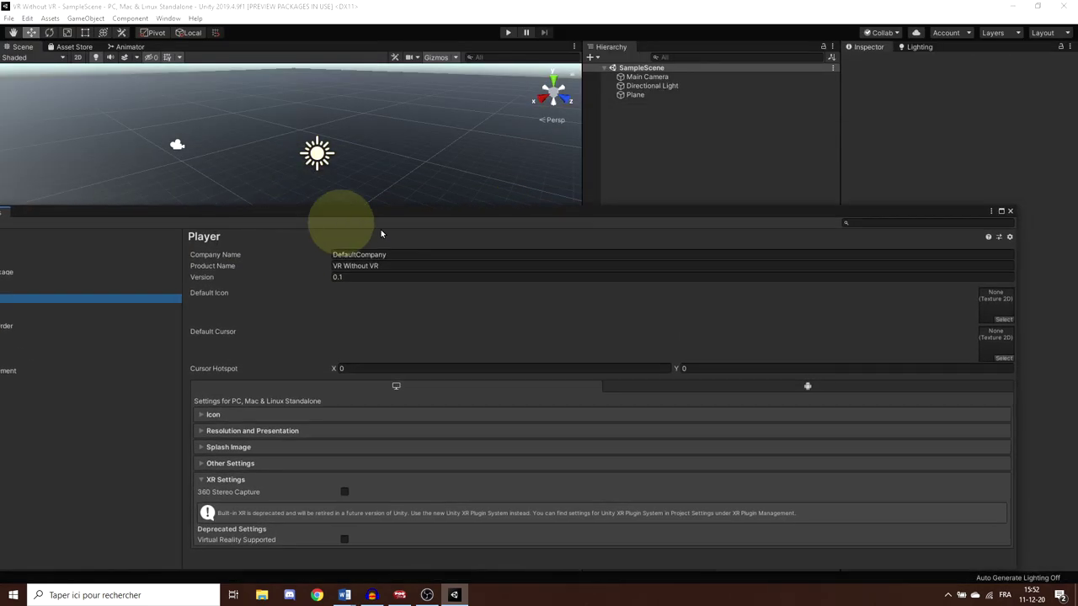
click(1005, 317)
drag(1016, 313, 402, 299)
drag(187, 218, 579, 128)
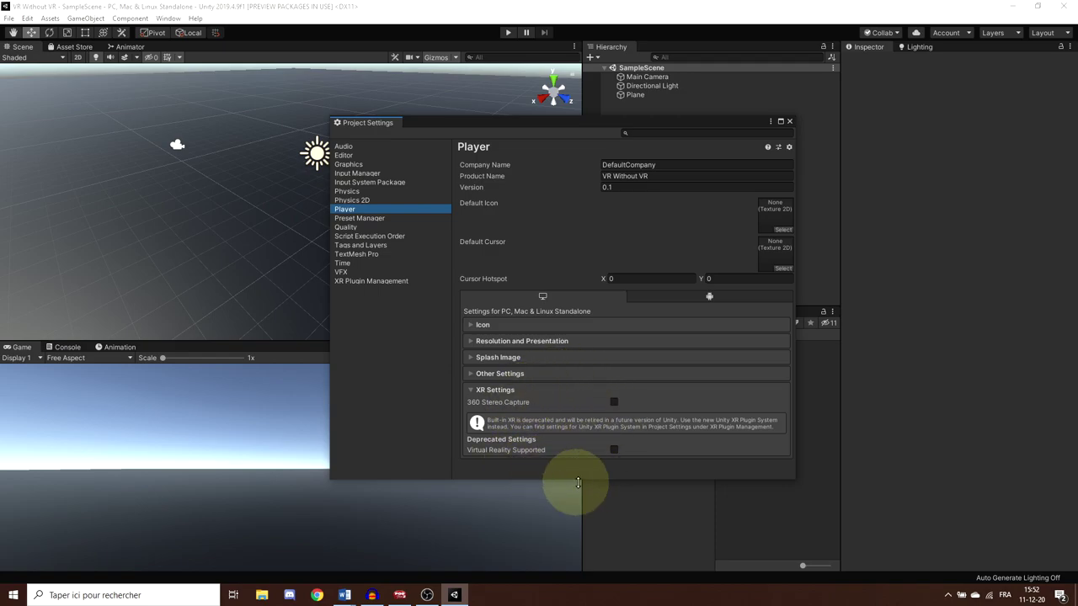
Enable Virtual Reality Supported in the standalone XR Settings and add Mock HMD to the Virtual Reality SDKs
click(614, 451)
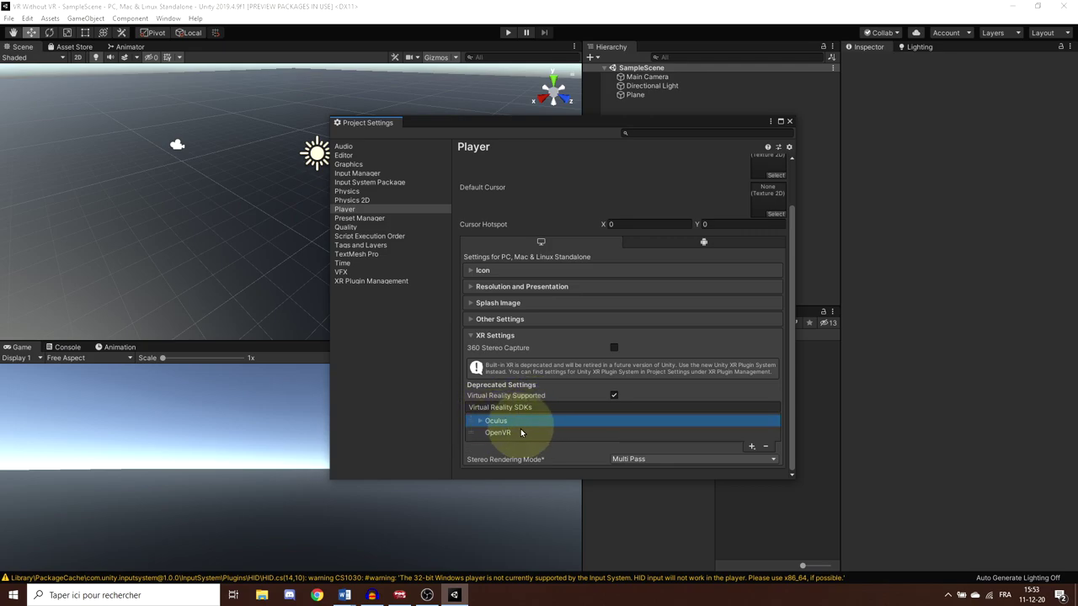
click(509, 433)
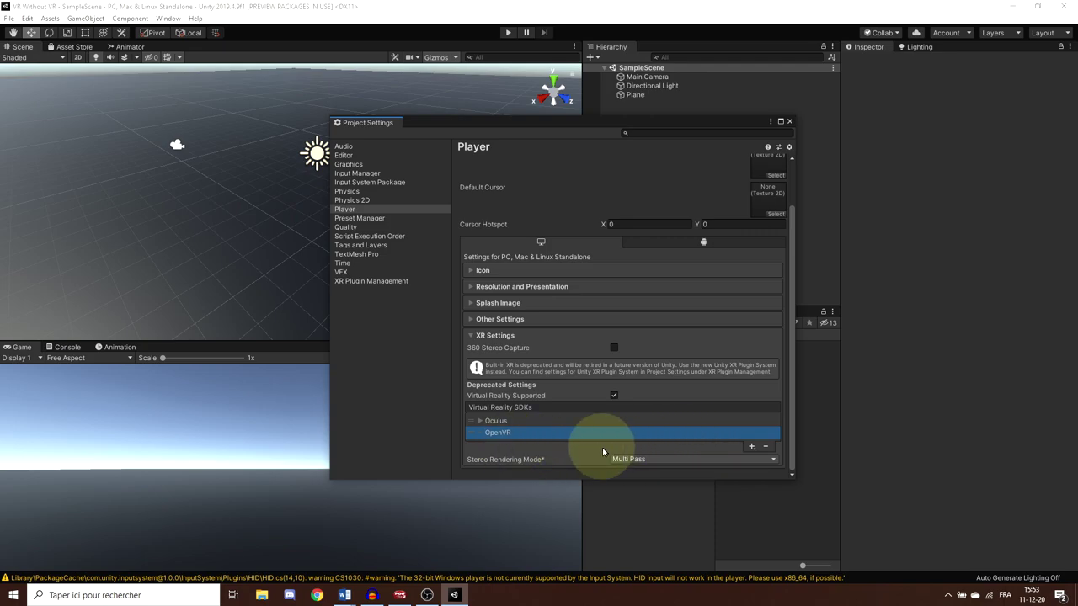
click(749, 447)
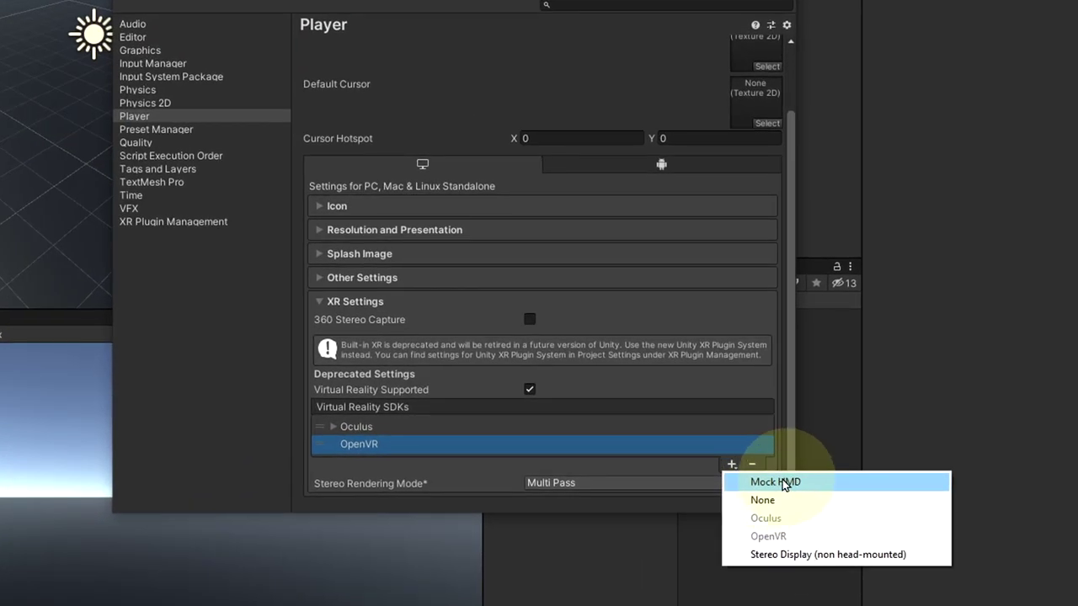
click(789, 481)
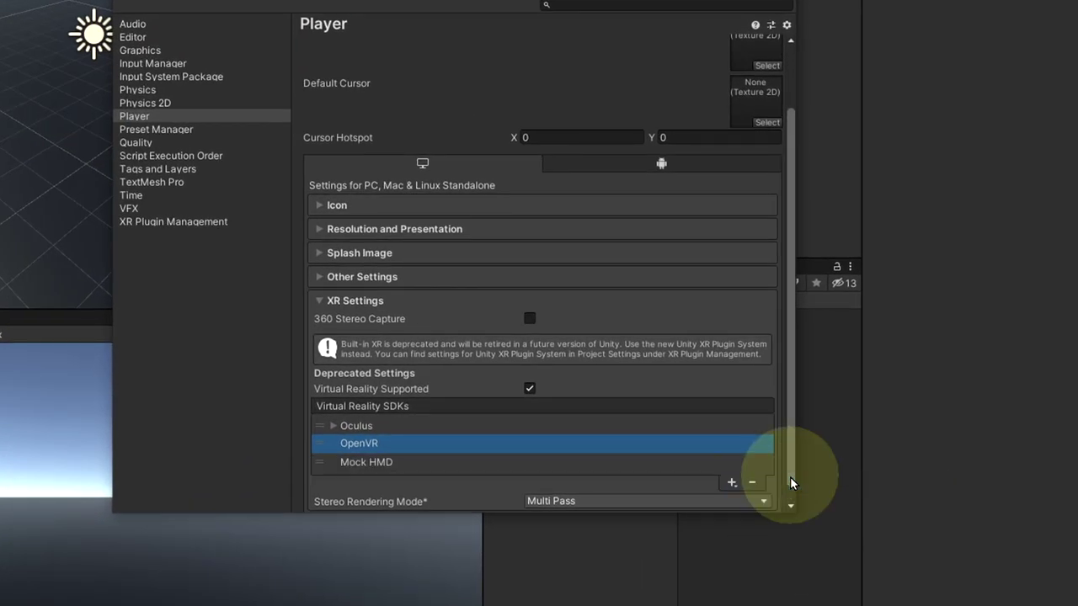
scroll(473, 351, down, 1)
Review the Oculus, OpenVR and Mock HMD entries in the Virtual Reality SDKs list, with the Oculus options collapsed
click(368, 442)
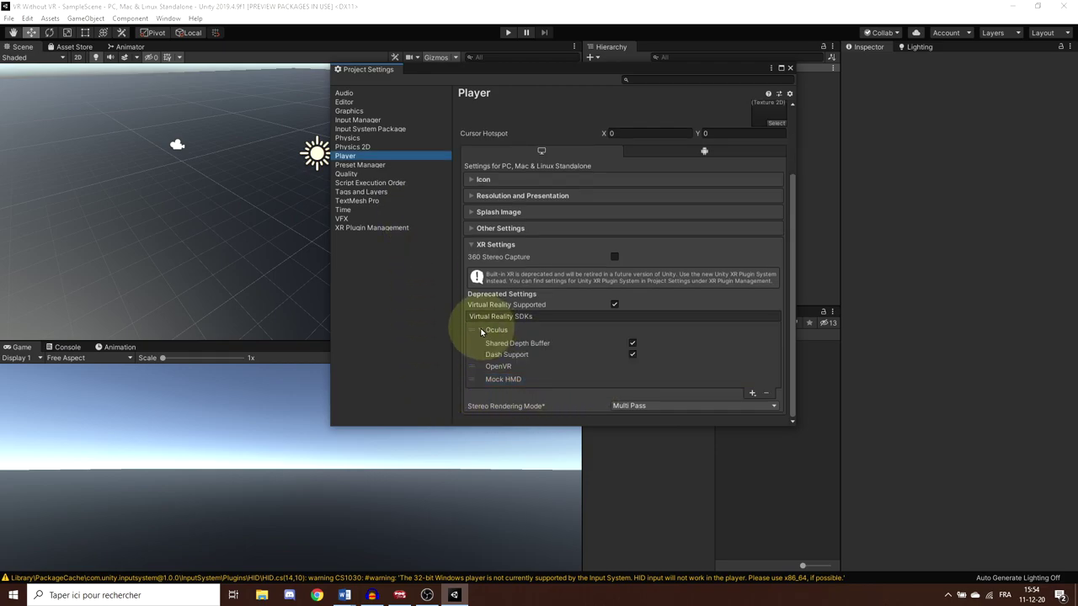
click(480, 330)
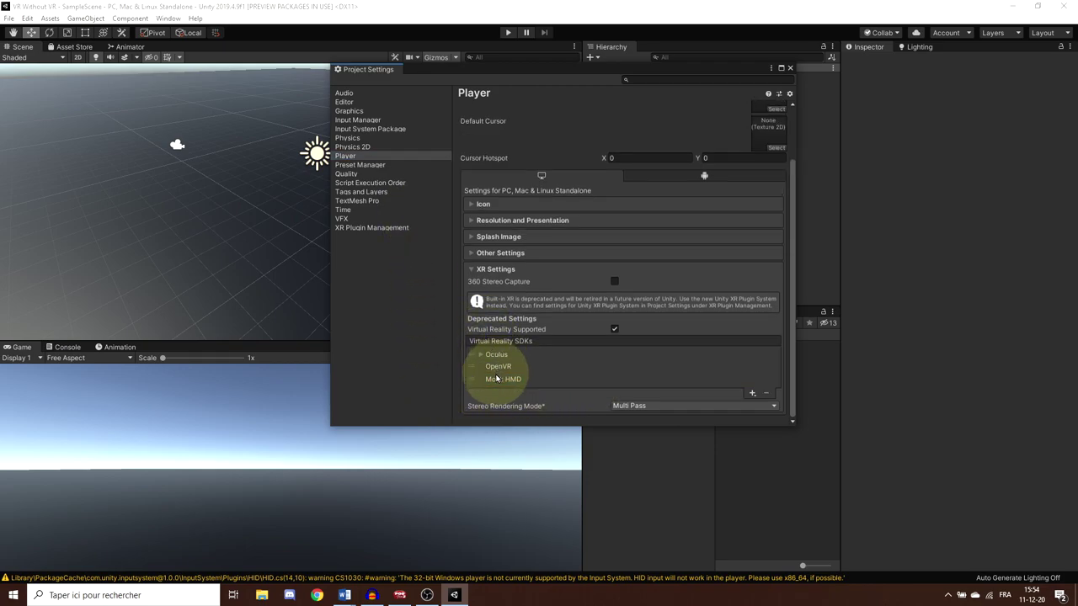
click(496, 355)
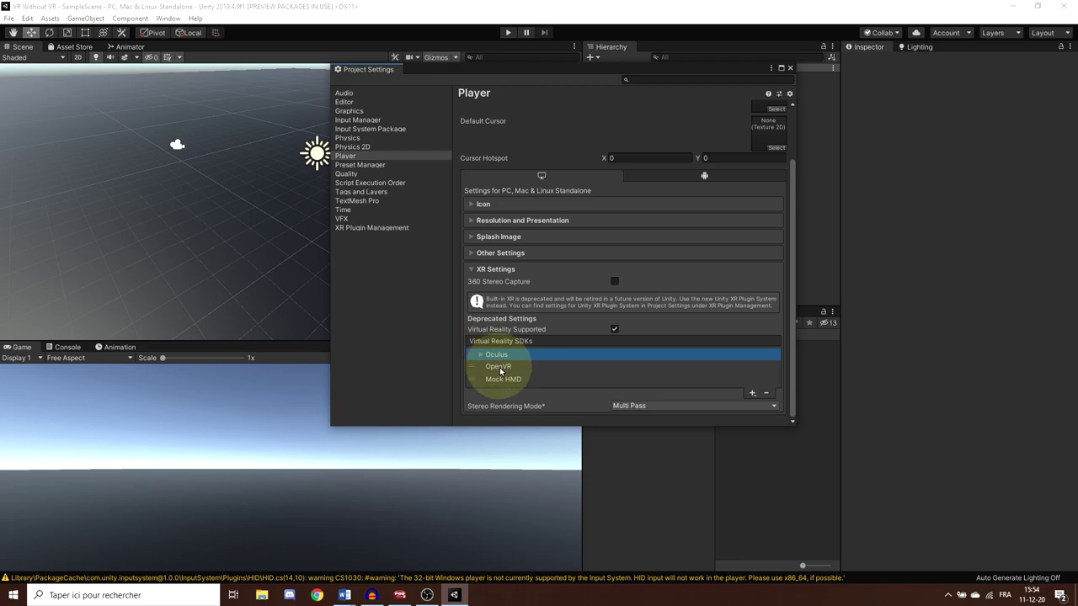
click(500, 368)
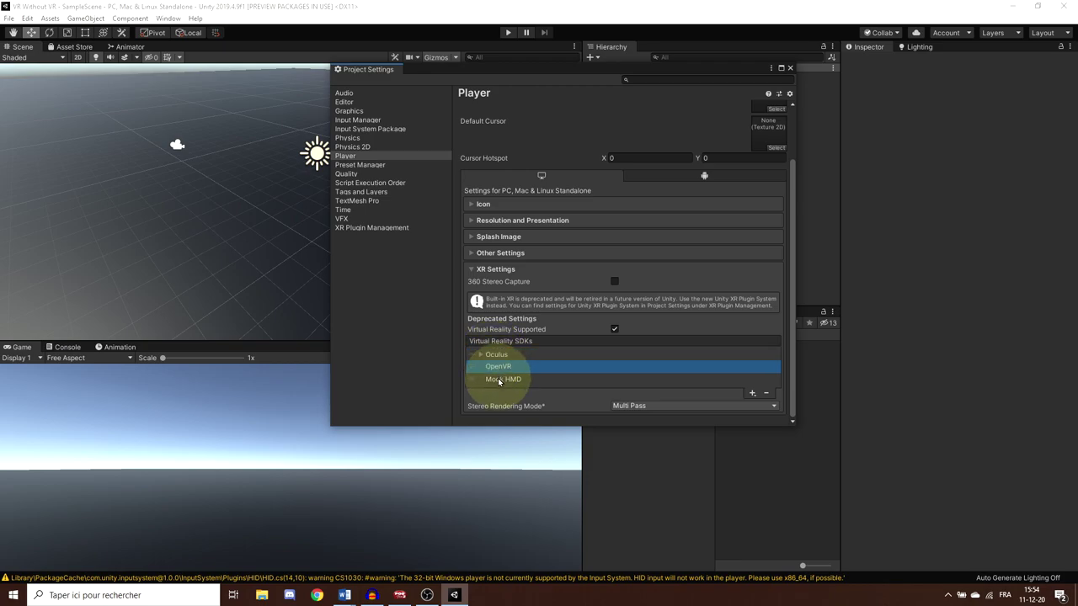
mouse_move(499, 381)
mouse_down()
mouse_move(494, 362)
mouse_move(503, 383)
mouse_up()
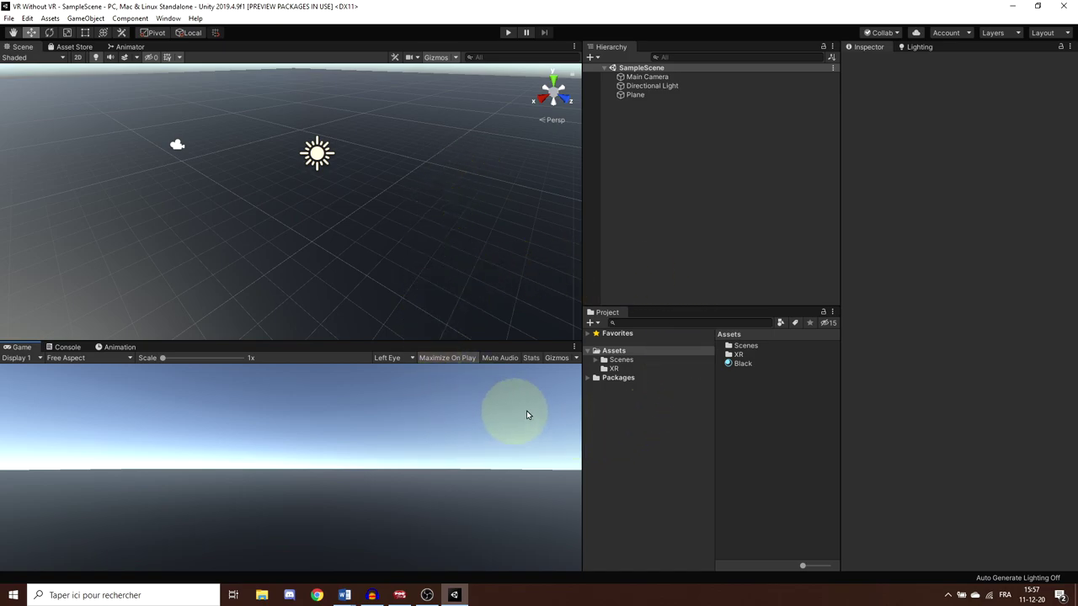
Run the scene and preview the Game view in the Right Eye, Left Eye and Occlusion Mesh render modes
click(507, 34)
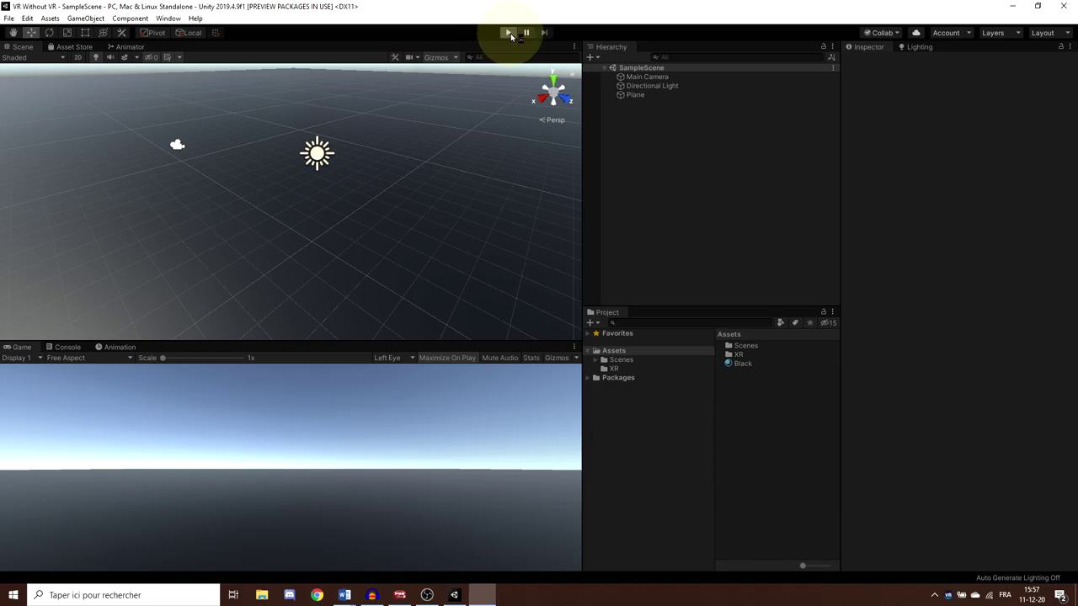
click(508, 34)
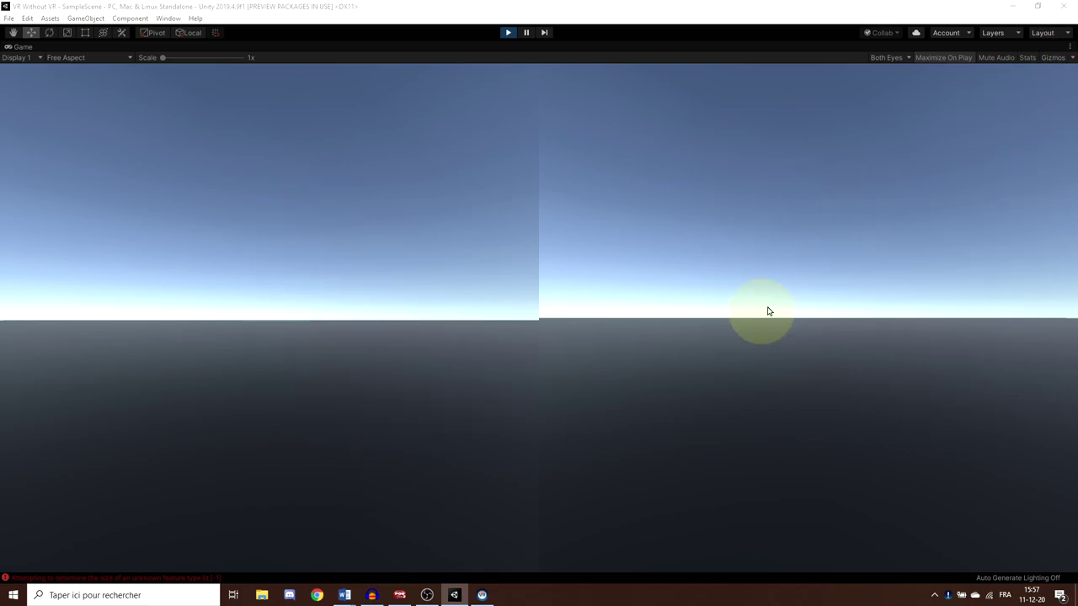
click(884, 57)
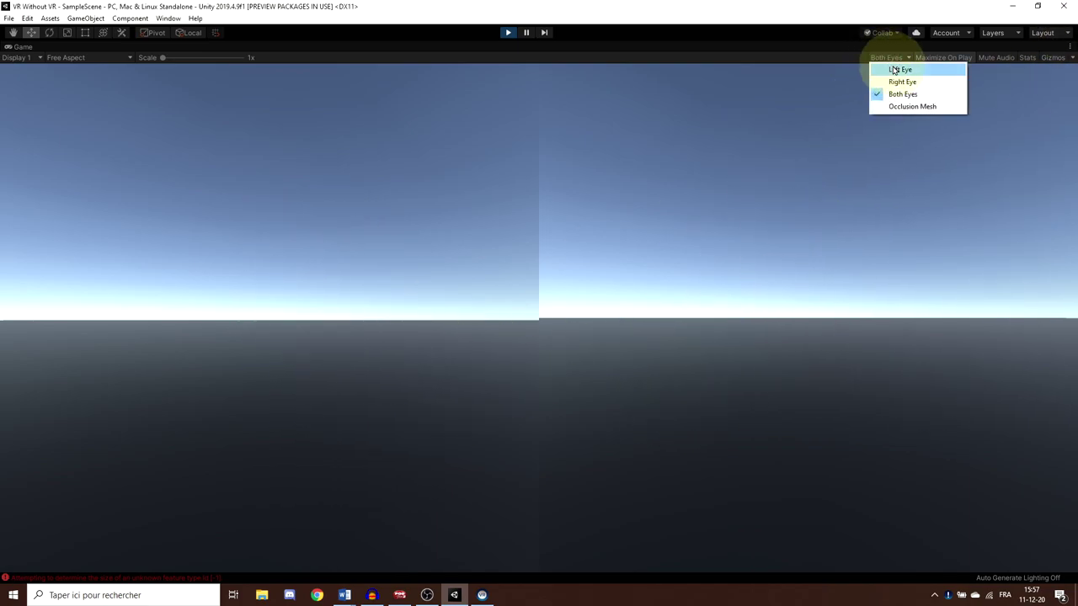
click(901, 83)
click(899, 59)
click(899, 70)
click(883, 58)
click(903, 107)
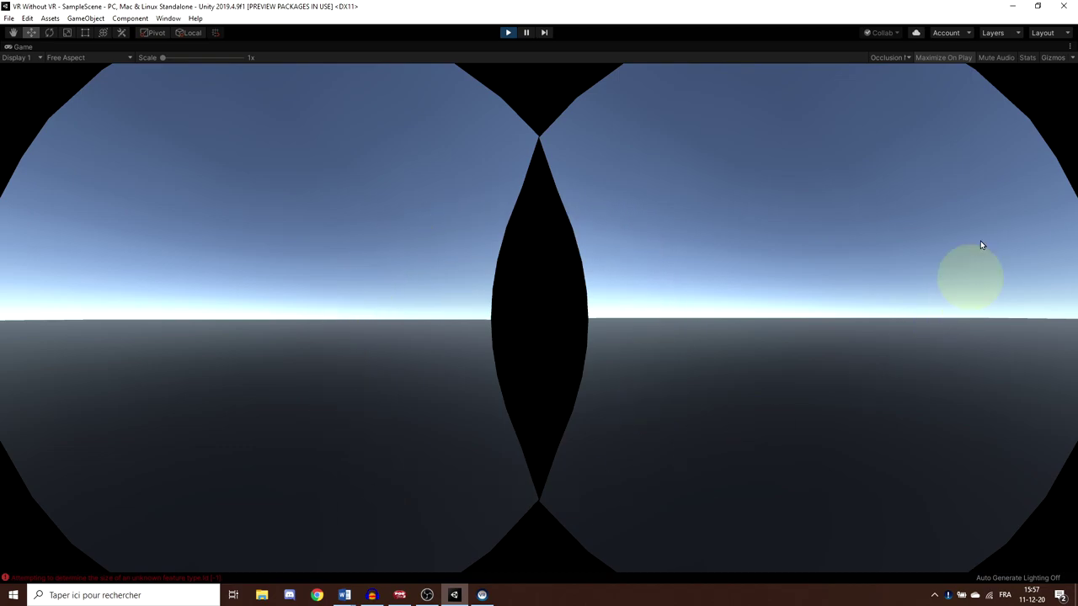
click(890, 59)
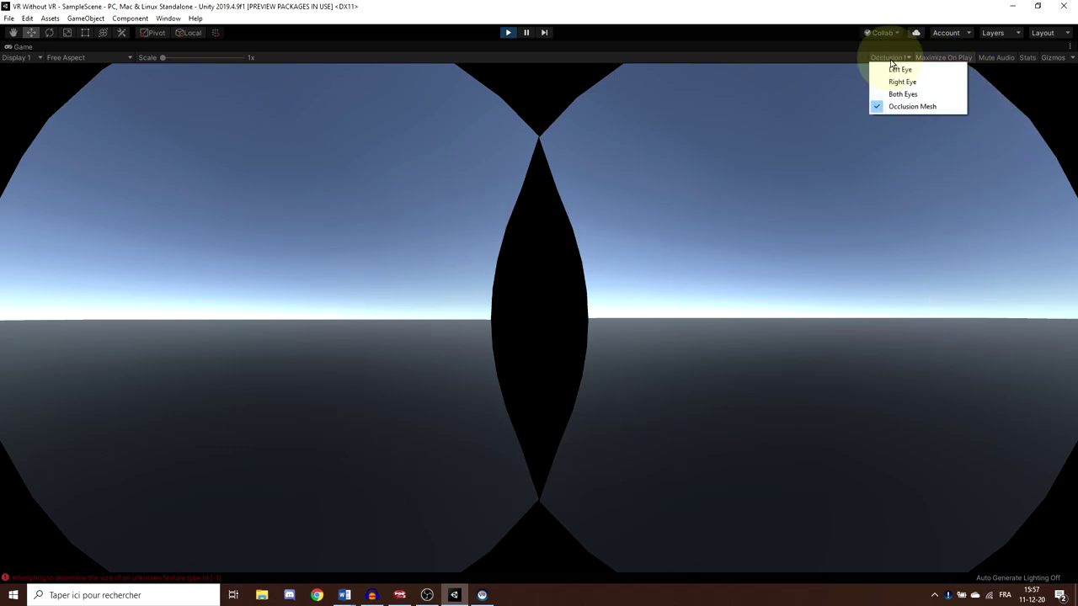
click(899, 107)
Restore the maximized Game view to the normal layout and stop Play mode
click(1071, 48)
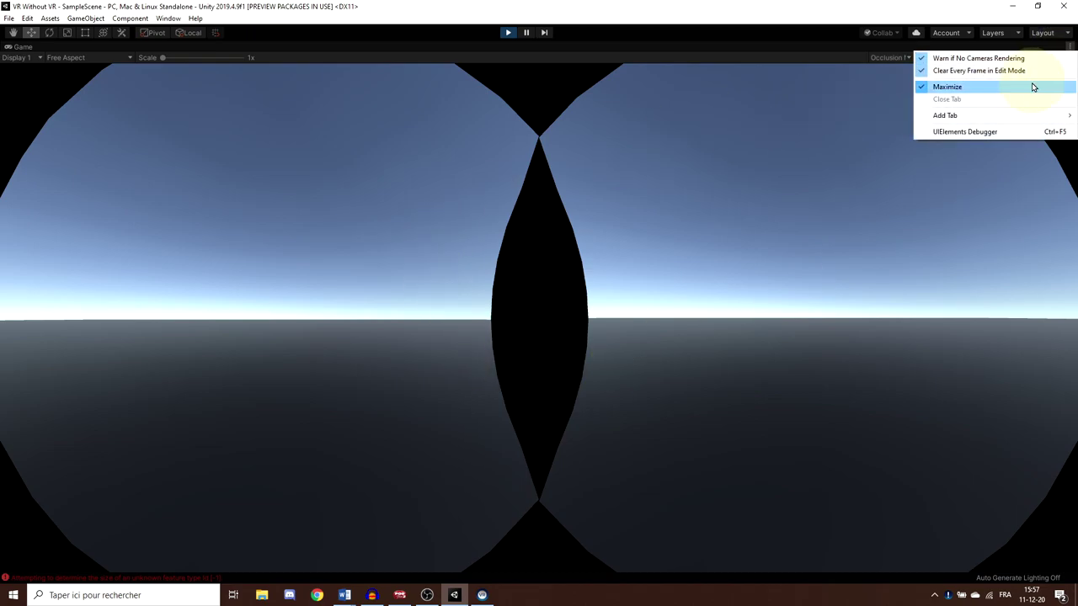
click(1030, 88)
middle_drag(301, 137, 334, 158)
click(508, 33)
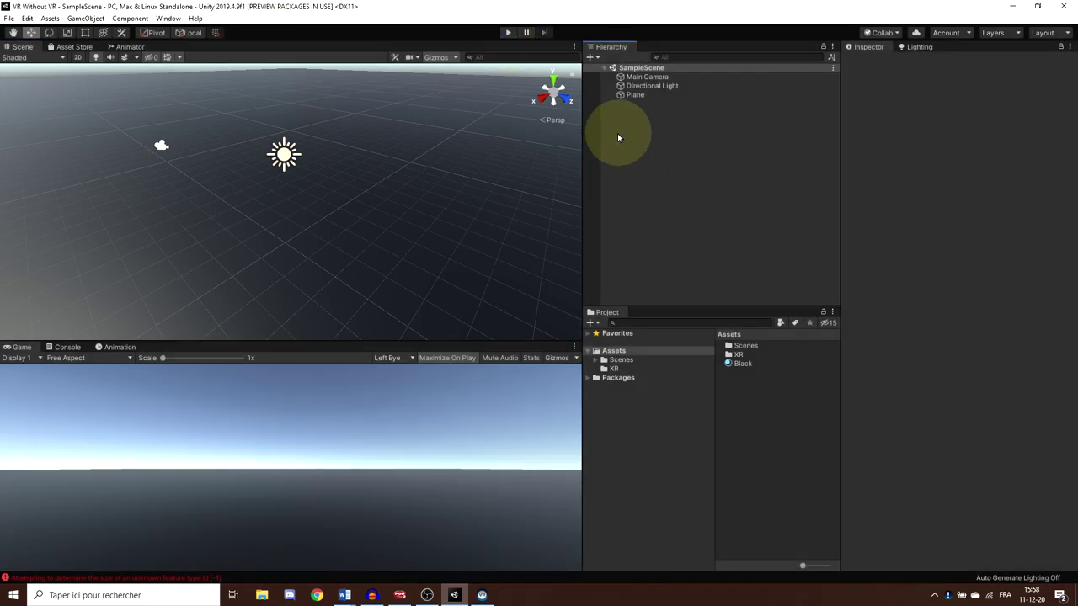
Create an empty GameObject in SampleScene and name it HMD Info Manager
right_click(619, 126)
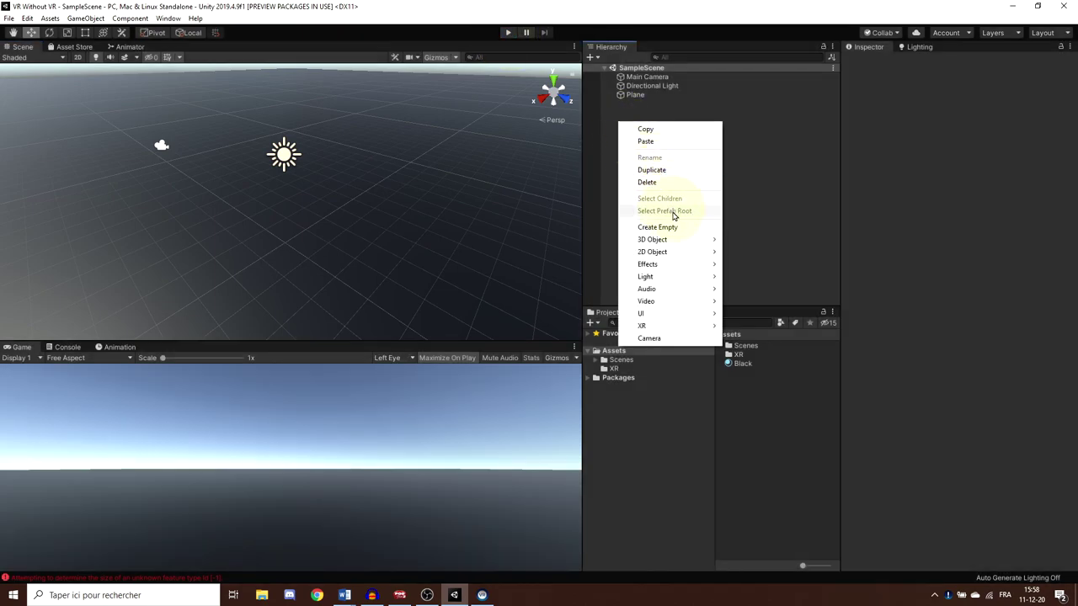
click(665, 228)
click(651, 106)
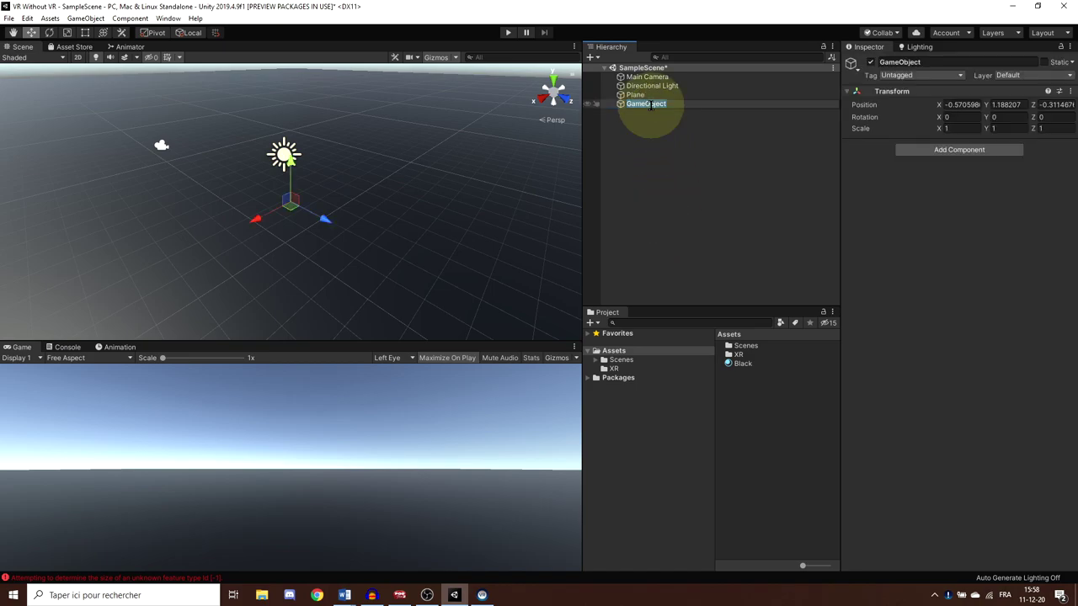
text(HMD Info Manager)
Add a new script component named HMDInfoManager to the HMD Info Manager object
click(945, 149)
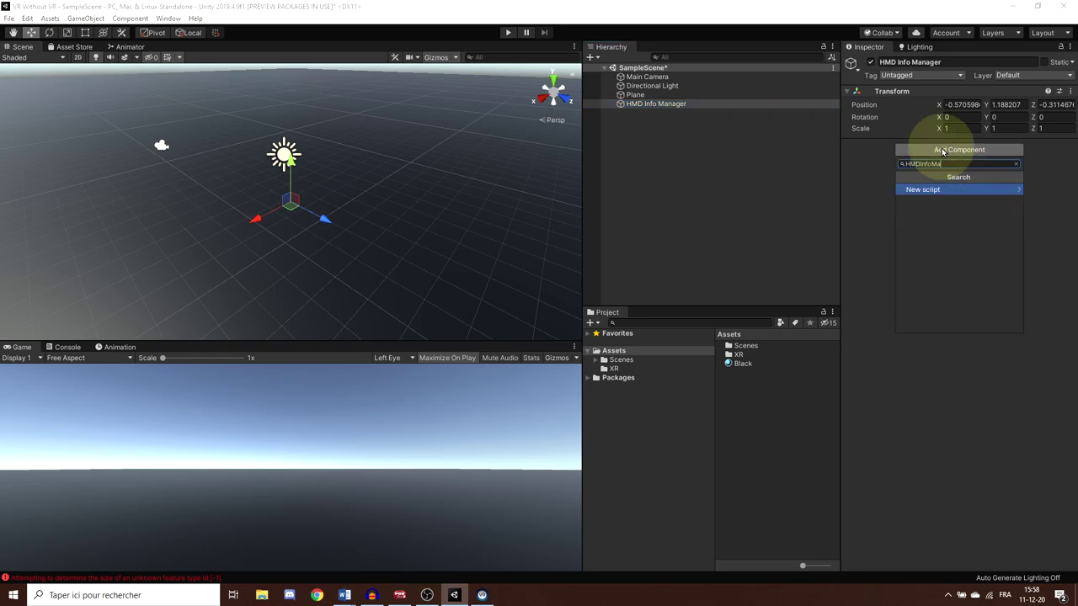
key(Return)
key(Return)
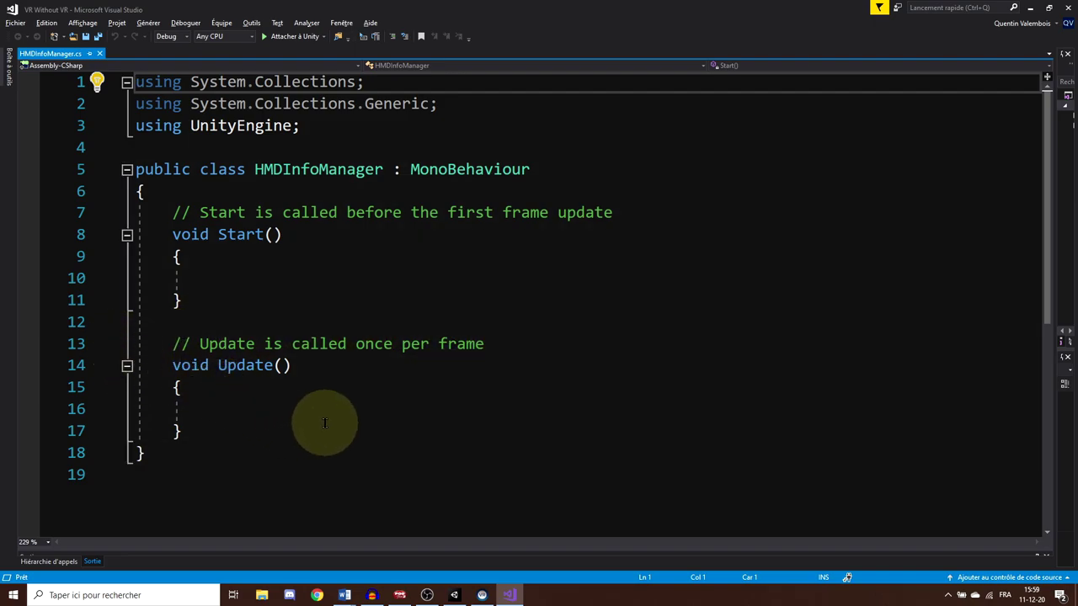
Import the UnityEngine.XR namespace below the existing using directives in the HMDInfoManager script
click(278, 279)
click(191, 148)
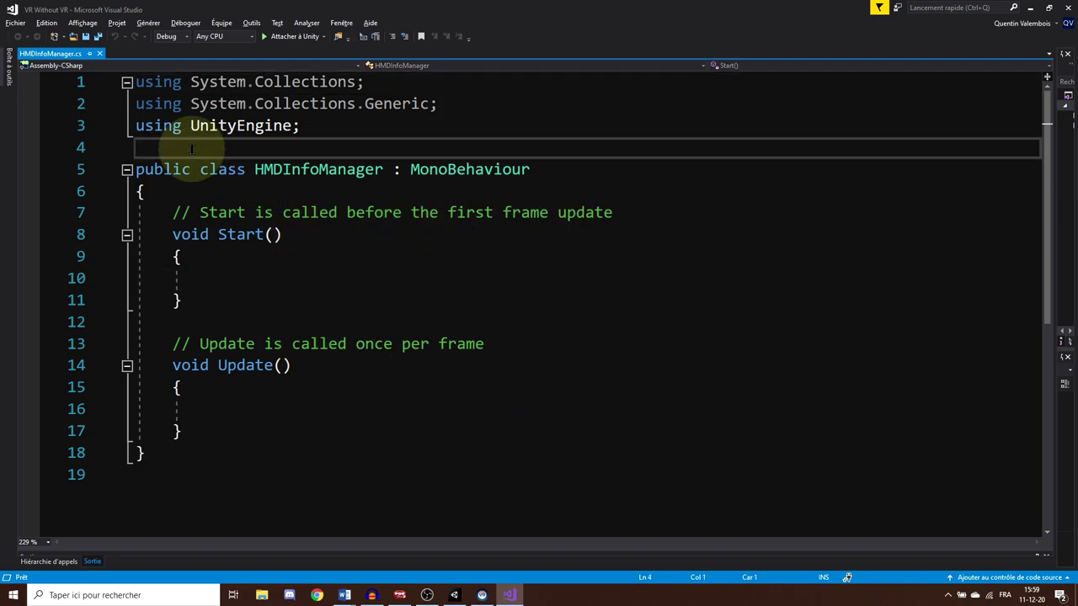
text(using UnityEn)
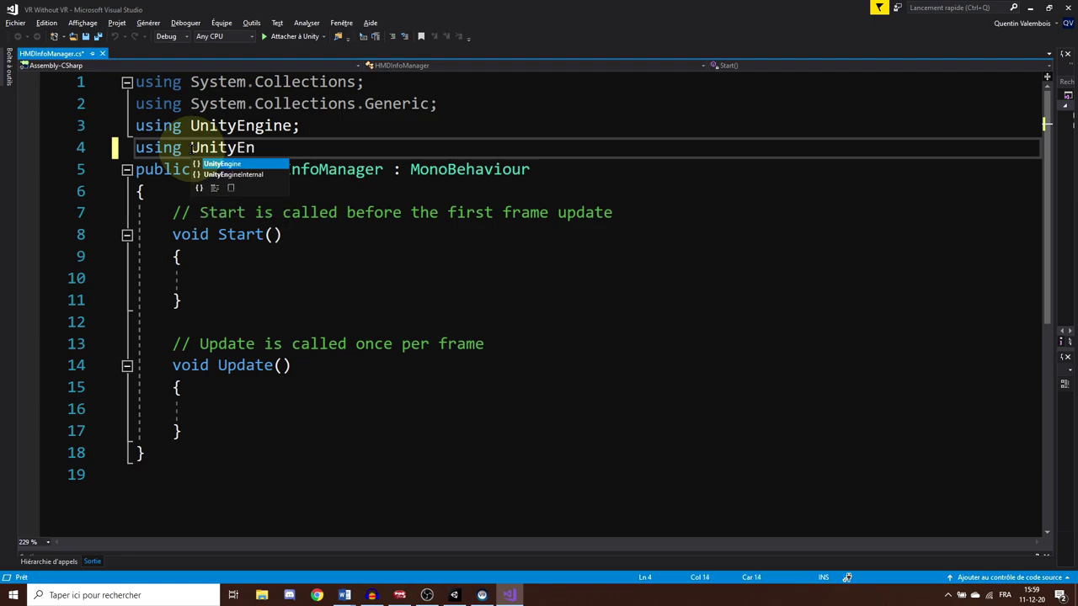
text(gine.XR;)
key(Return)
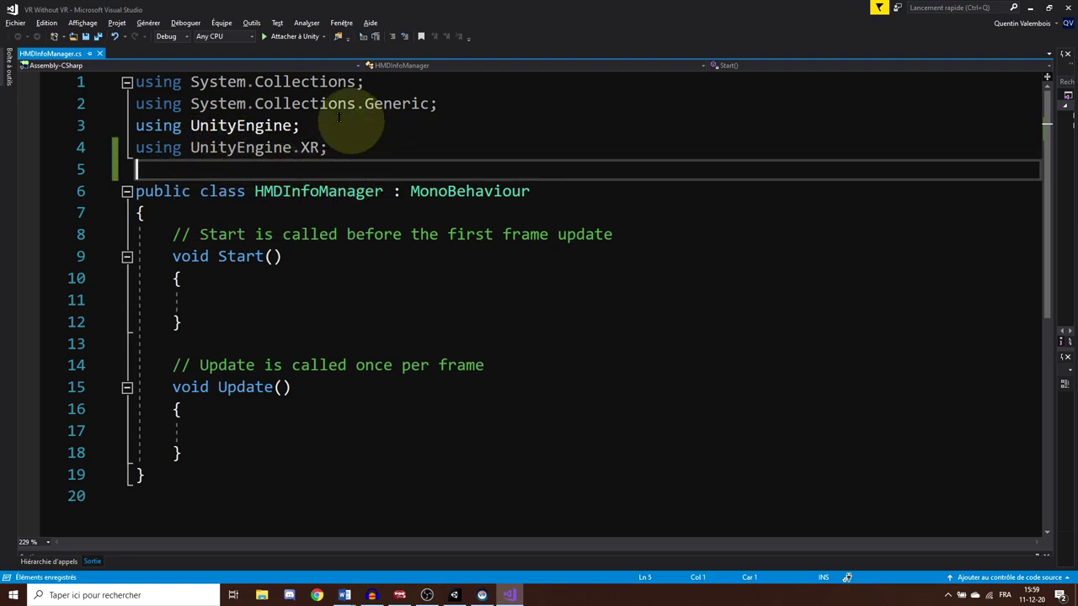
Begin a statement that accesses a member of XRSettings inside the Start method
click(268, 302)
text(XRSeet)
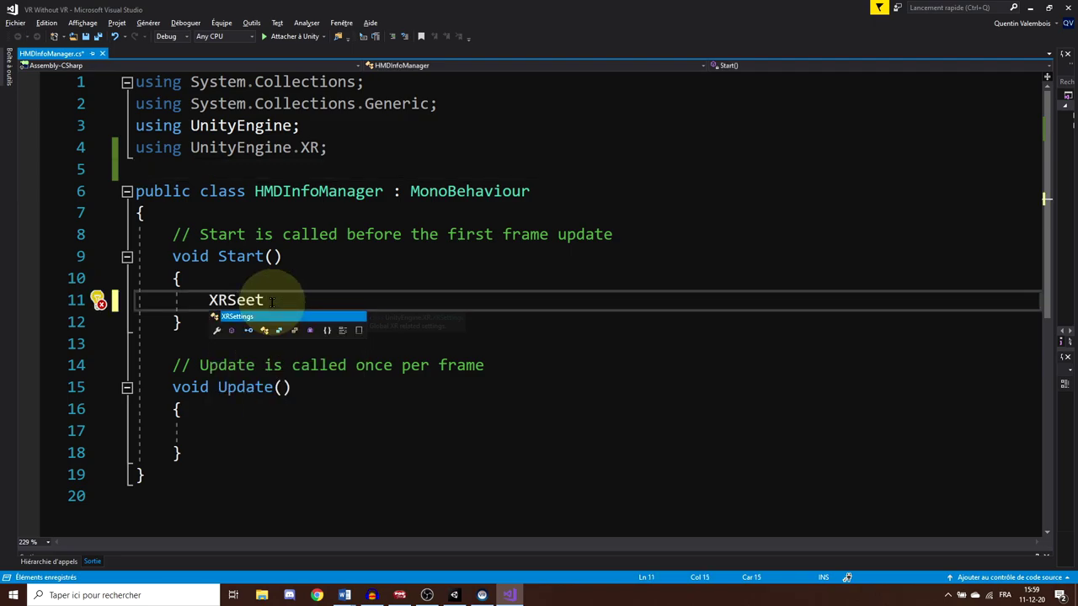
key(Tab)
text(.)
Browse the suggested members of the XRSettings class and examine the description of isDeviceActive
key(Down)
key(Down)
key(Down)
key(Down)
key(Down)
key(Down)
key(Down)
key(Down)
key(Down)
key(Down)
key(Down)
key(Down)
key(Down)
key(Down)
key(Down)
key(Down)
key(Up)
key(Up)
key(Up)
key(Up)
key(Up)
key(Up)
key(Up)
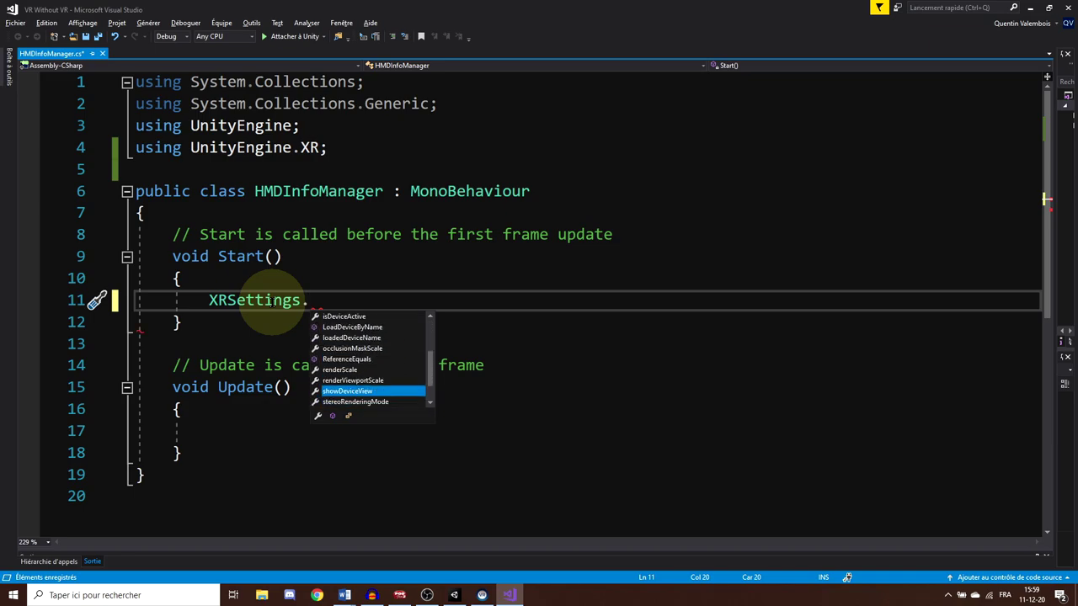
key(Up)
key(Up)
key(Up)
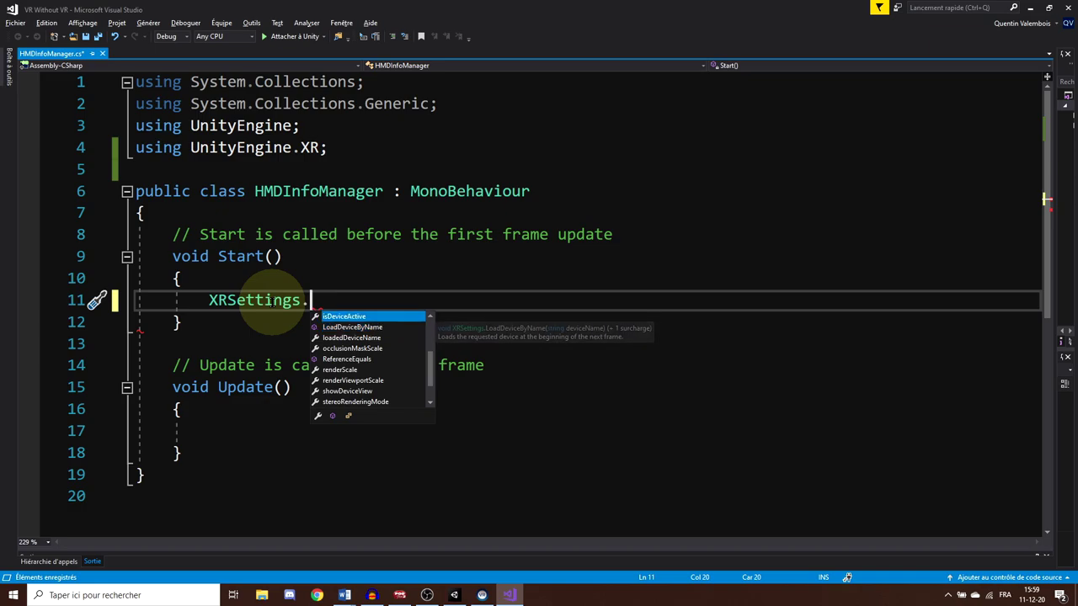
key(Down)
key(Down)
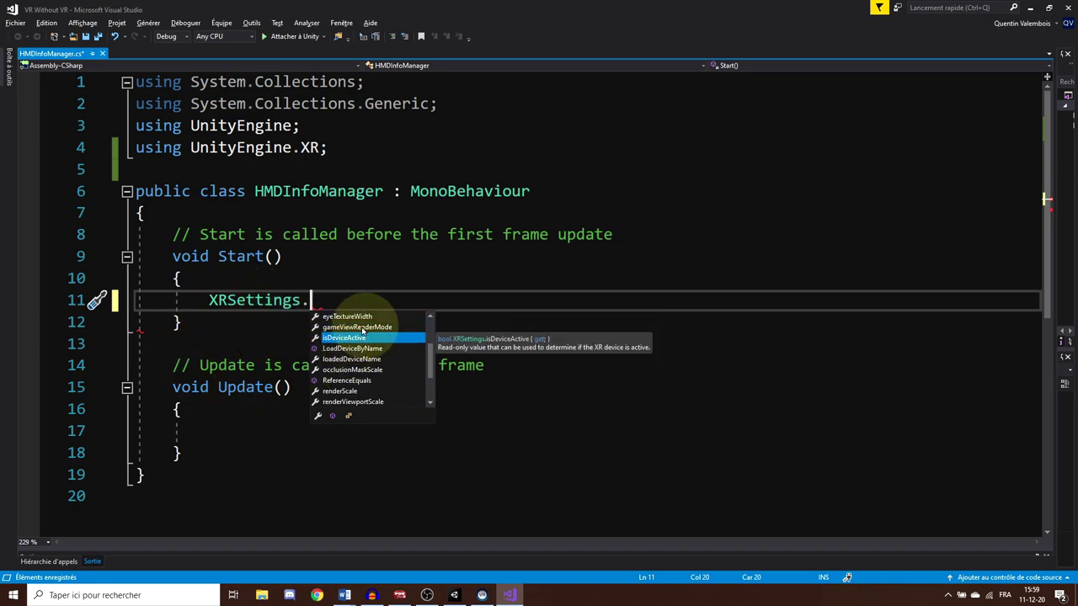
Replace the unfinished XRSettings statement in Start with a Debug.Log of "Is Device Active " plus XRSettings.isDeviceActive
drag(310, 299, 210, 299)
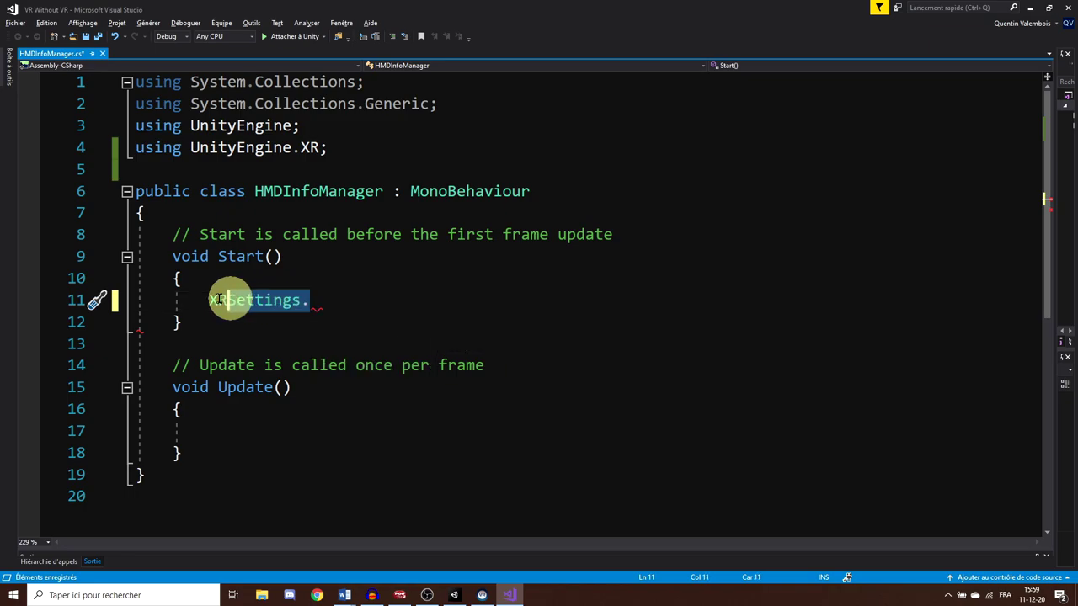
text(Debug.Log("Is Device Active " +)
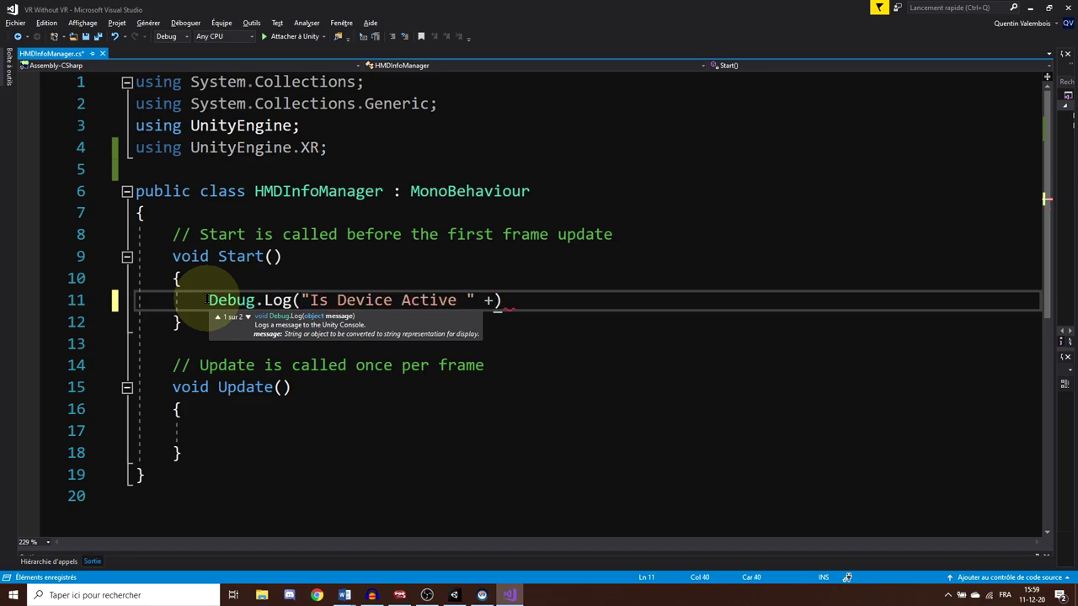
text(XRSettings.isd)
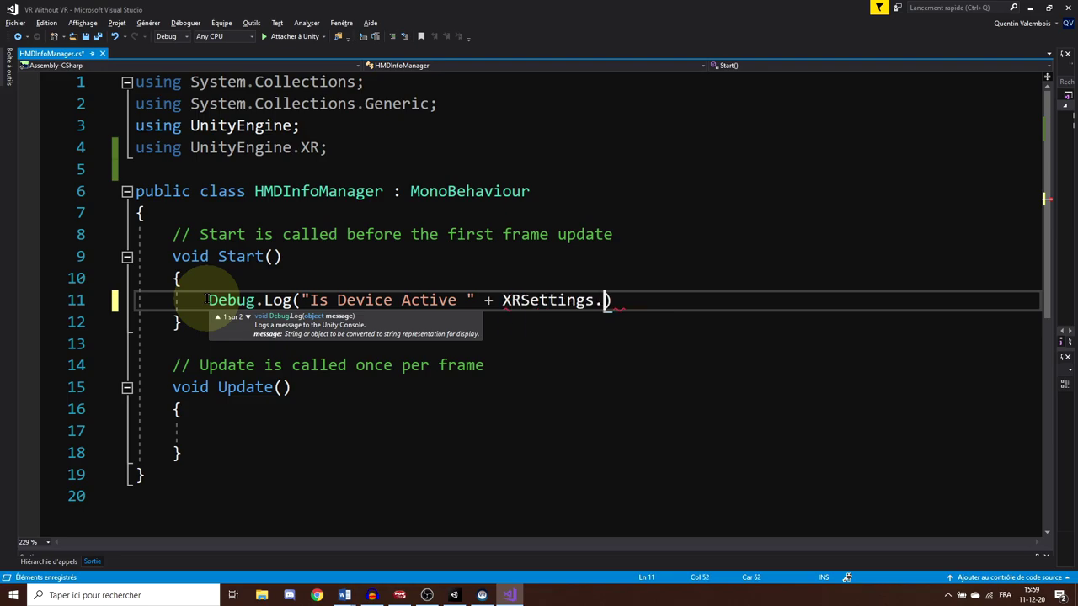
key(Tab)
text();)
key(Return)
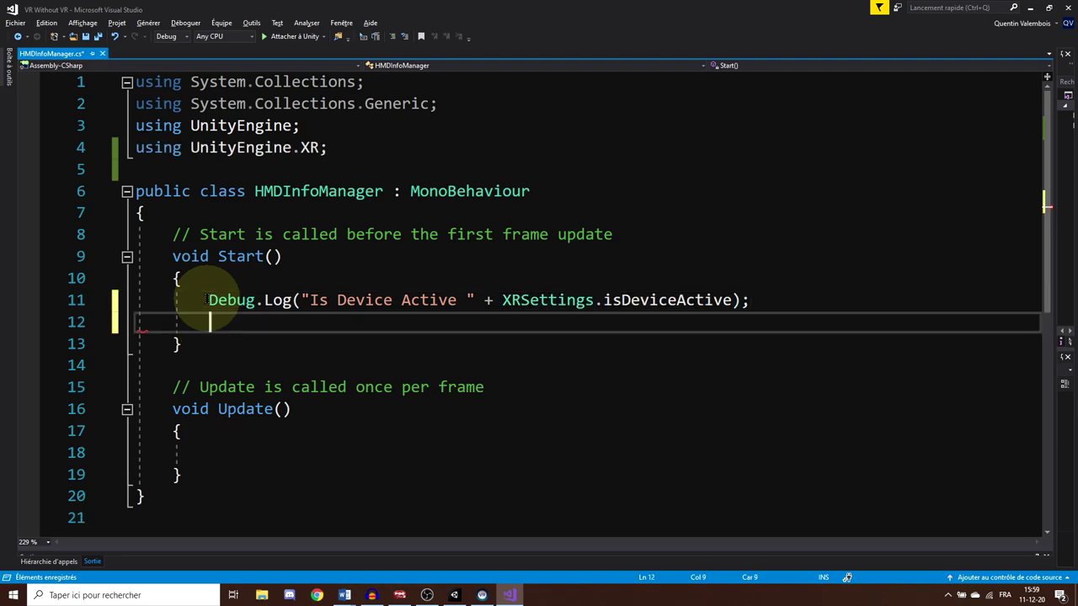
Add a second Debug.Log in Start that outputs "Device Name is : " plus XRSettings.loadedDeviceName
text(Debug.lo("Device Name is  :)
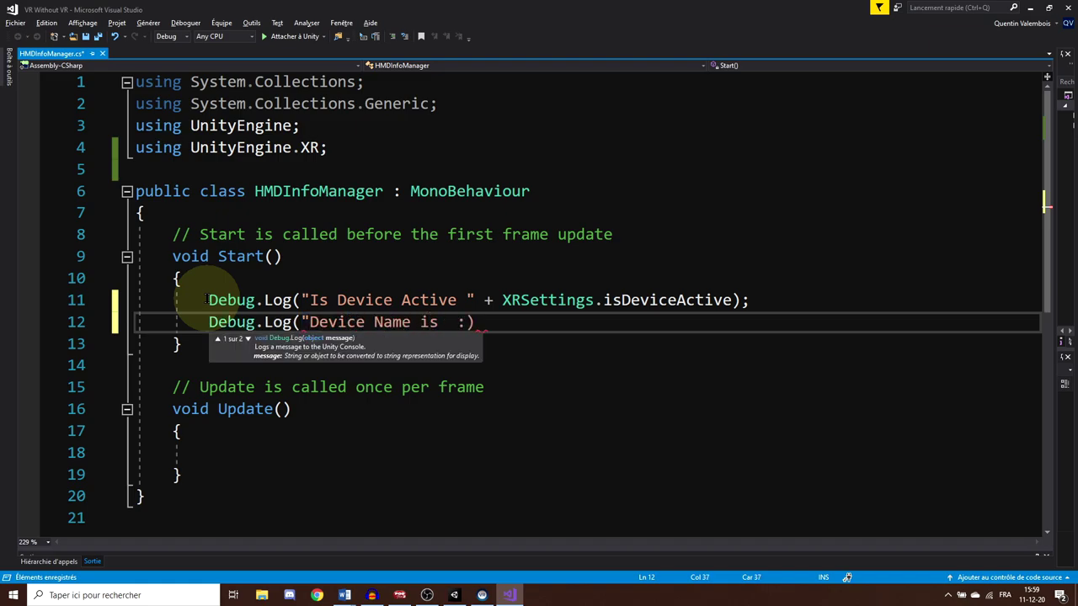
text(XRSe)
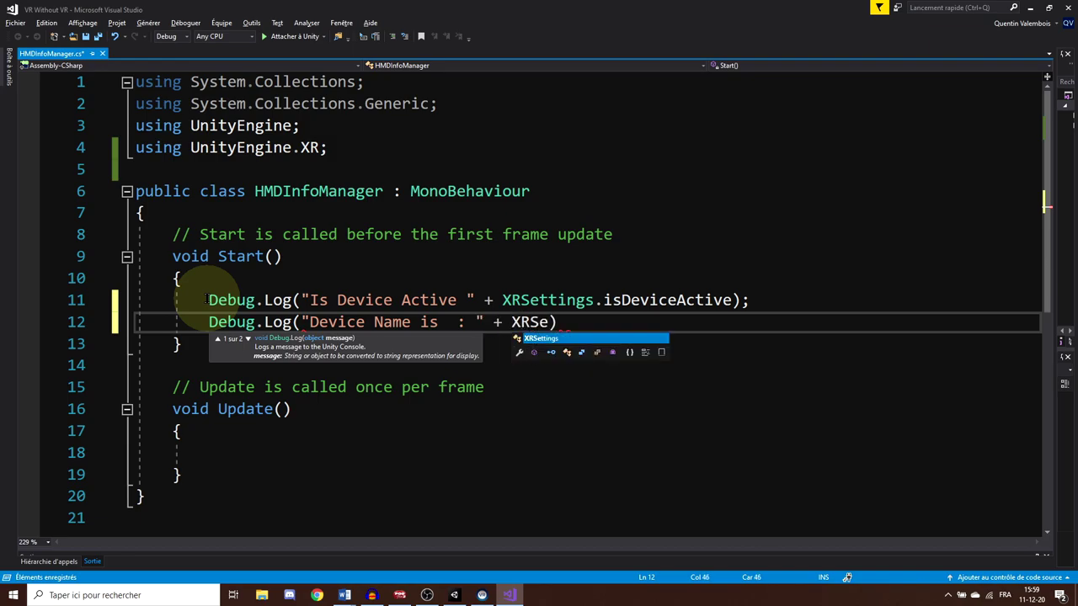
key(Tab)
text(.load)
key(Tab)
text();)
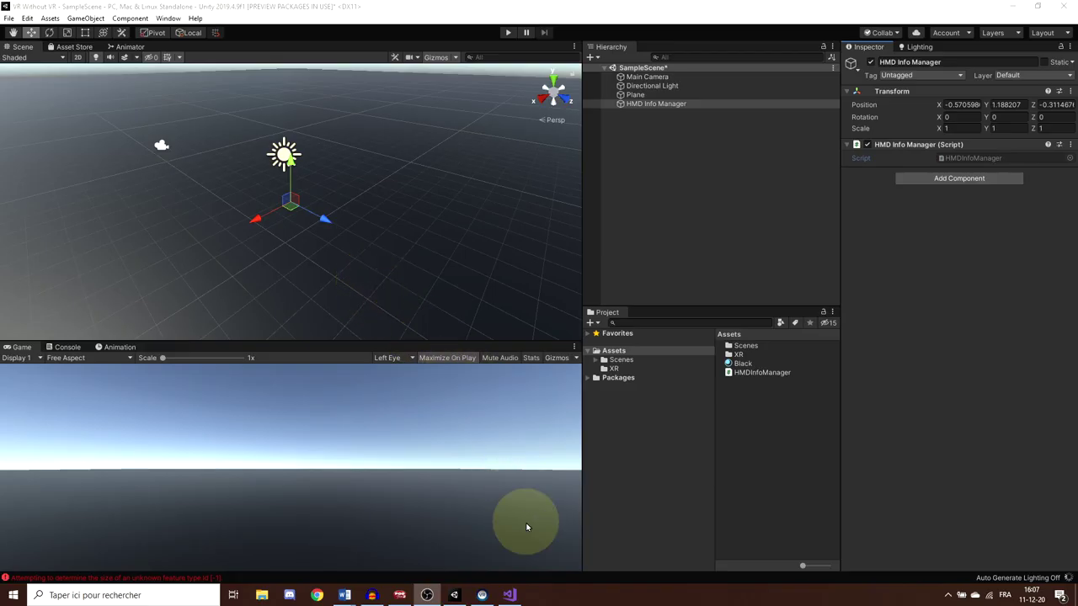
Play the scene in Unity, examine the device status and device name messages in the Console, and stop playing
click(508, 32)
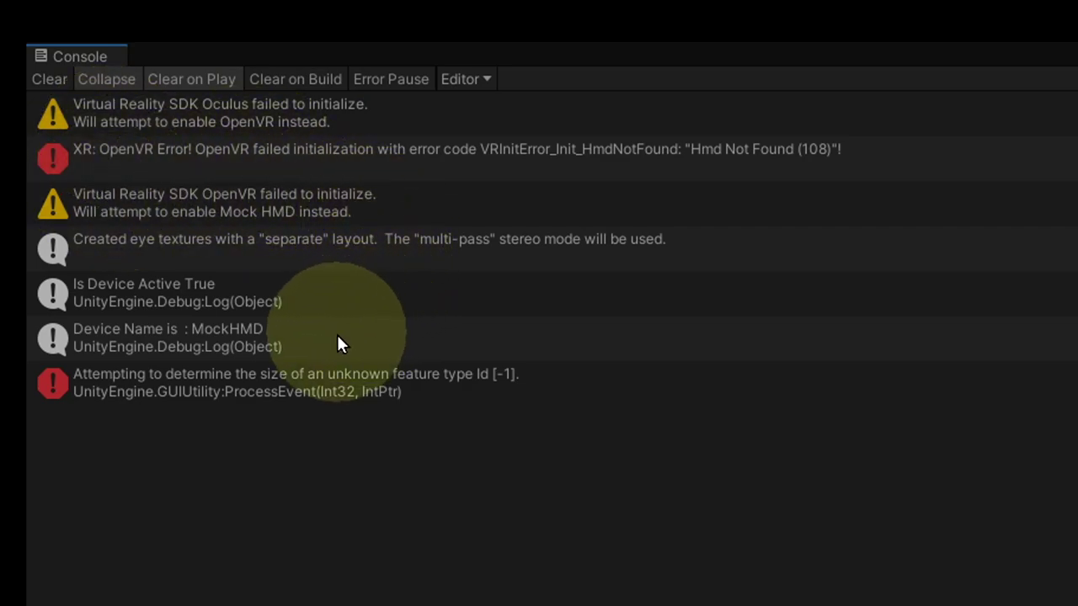
click(132, 288)
click(136, 329)
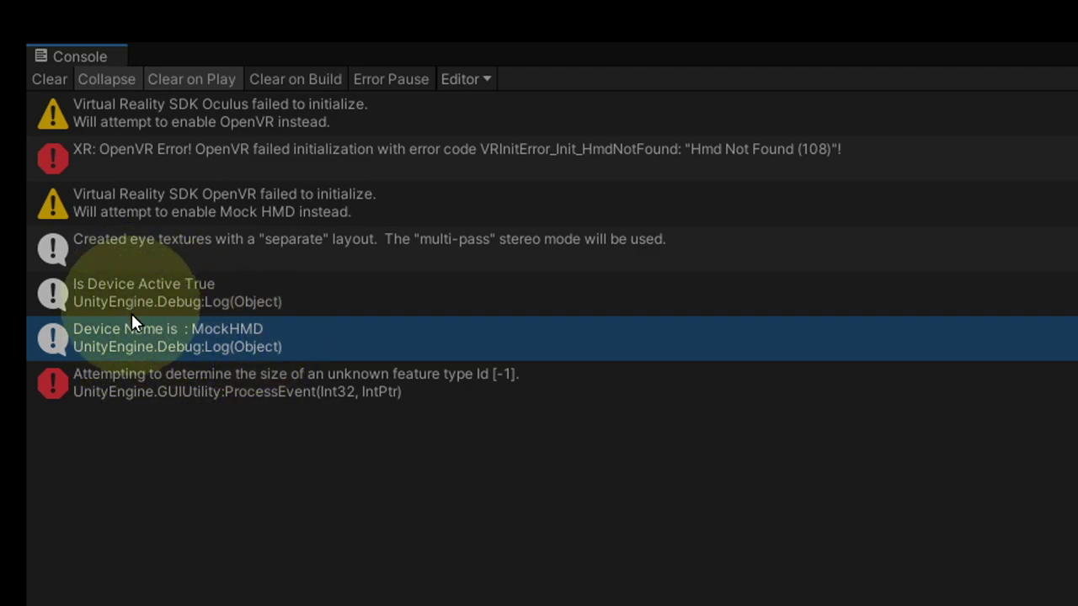
click(202, 282)
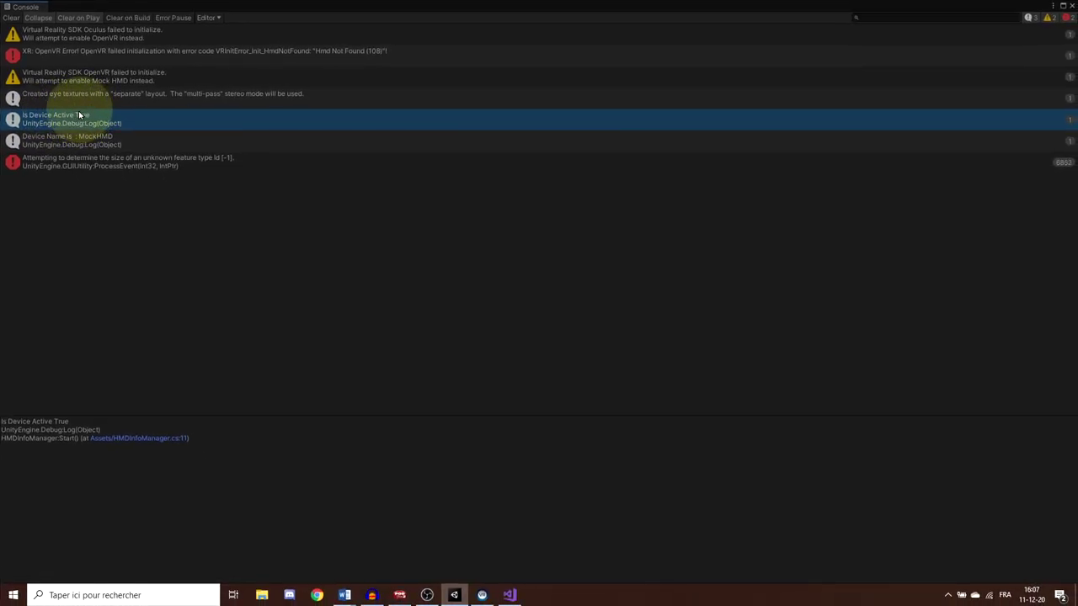
drag(109, 8, 296, 95)
drag(192, 282, 599, 304)
drag(733, 98, 303, 89)
click(269, 224)
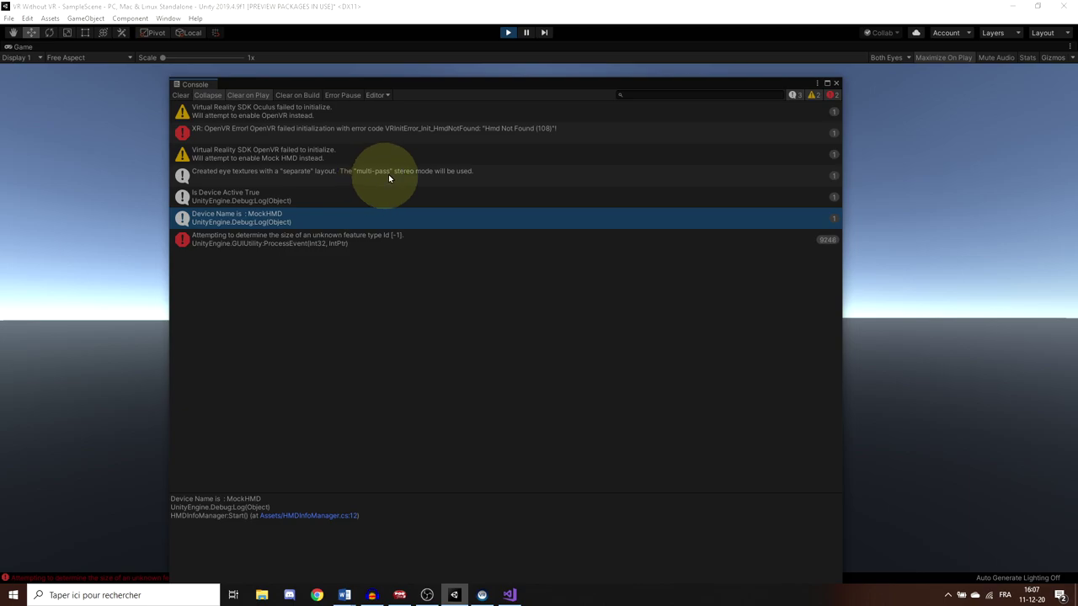
click(507, 33)
Remove Mock HMD from the Virtual Reality SDKs in the Player project settings and close the settings and Console windows
click(27, 17)
mouse_move(27, 18)
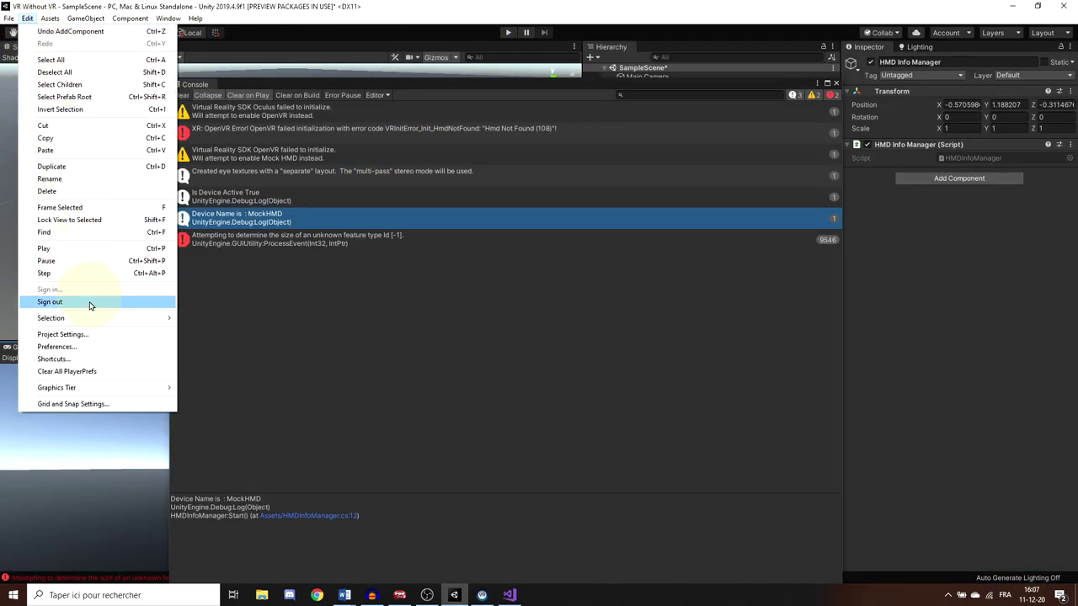
click(91, 334)
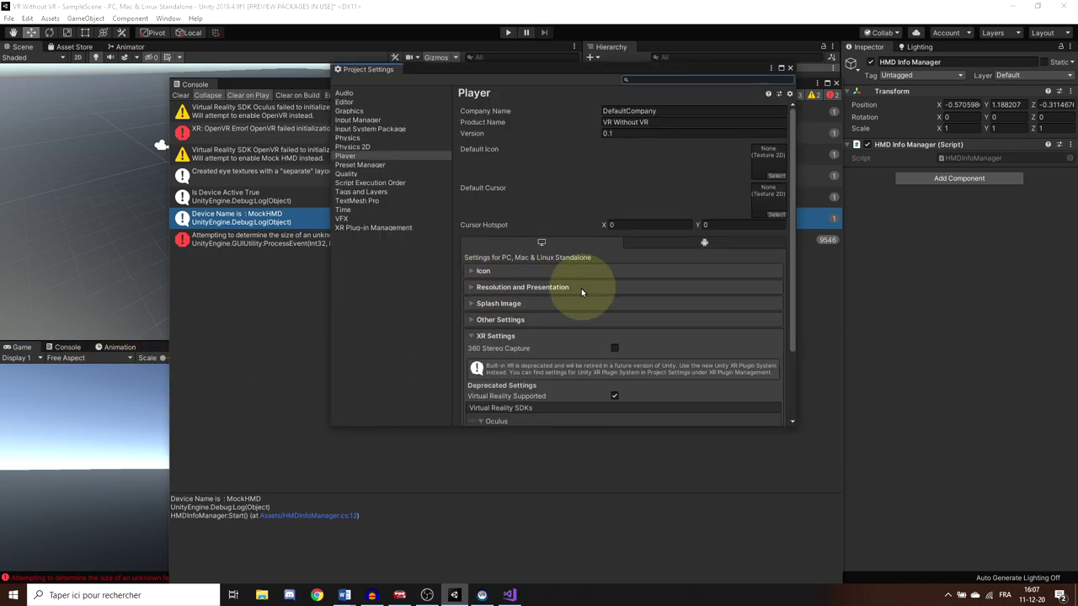
scroll(580, 288, down, 3)
click(501, 380)
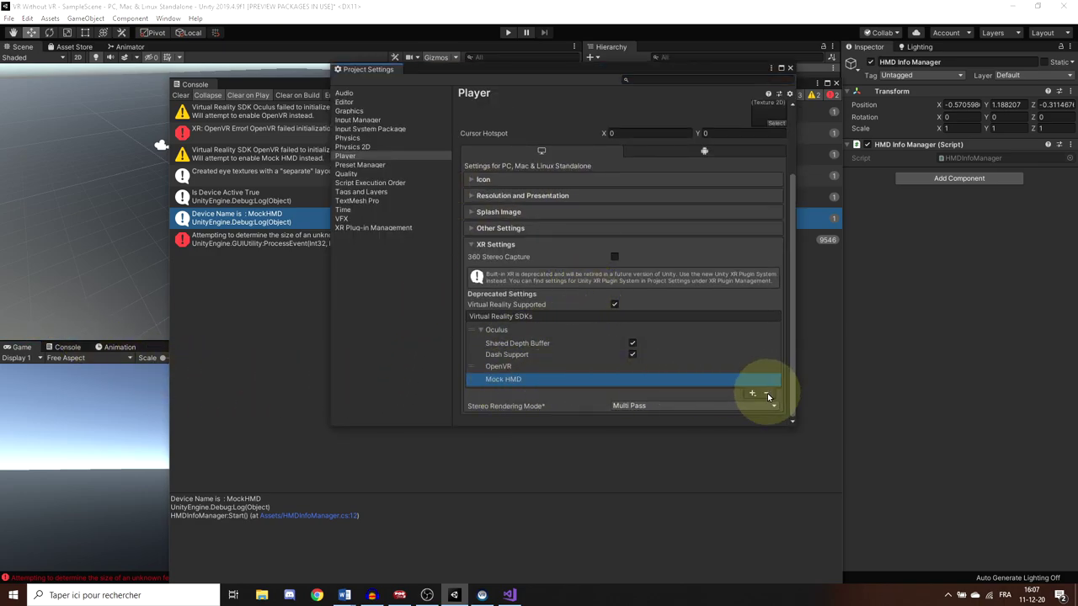
click(765, 393)
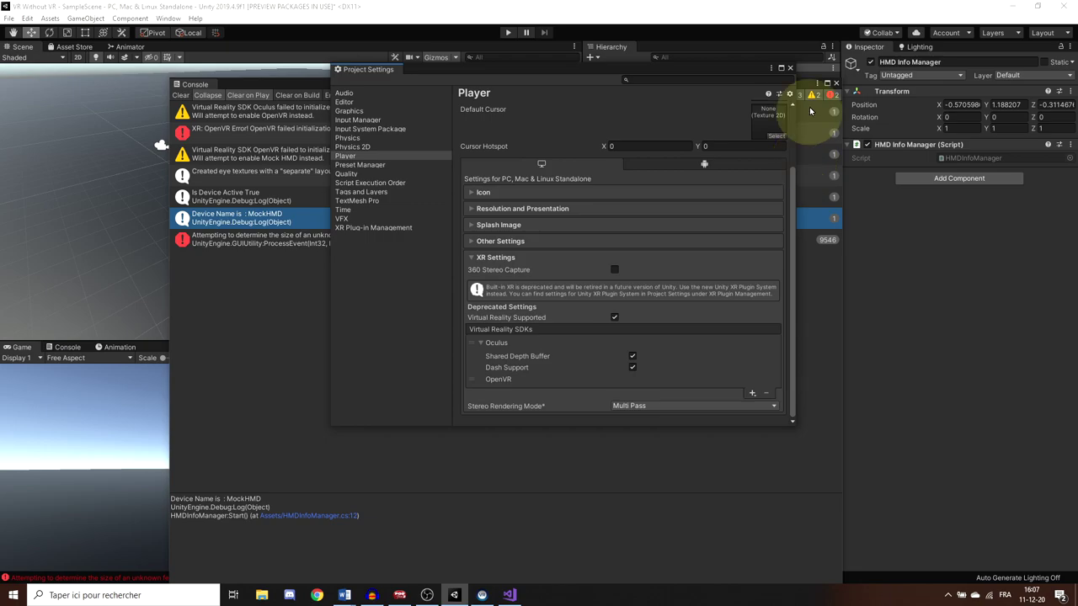
click(790, 68)
click(836, 85)
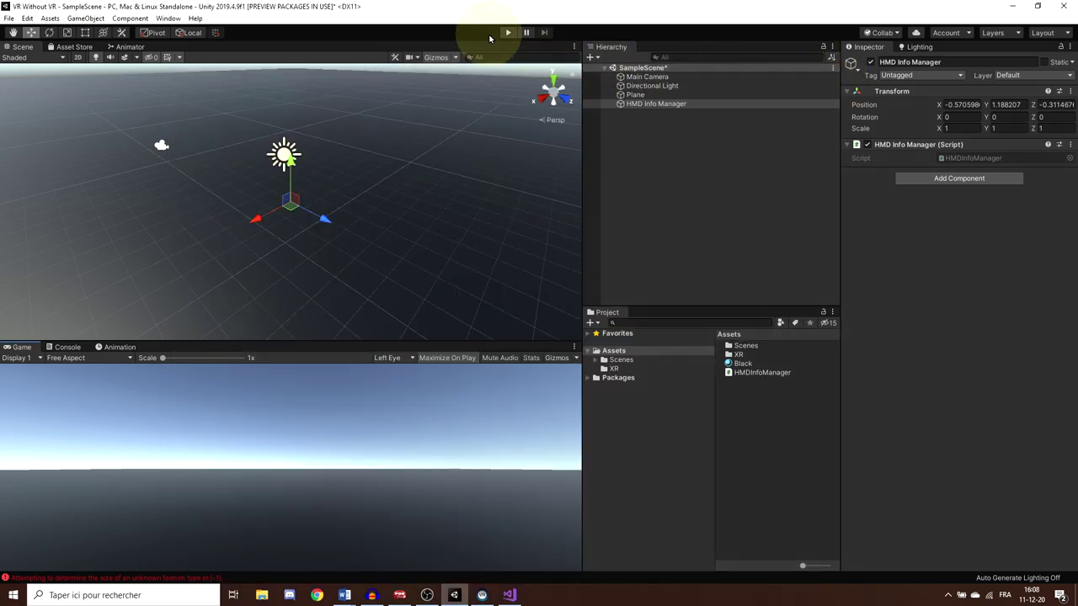
Play the scene without Mock HMD, check the device status and device name logs in the Console, and stop playing
click(507, 32)
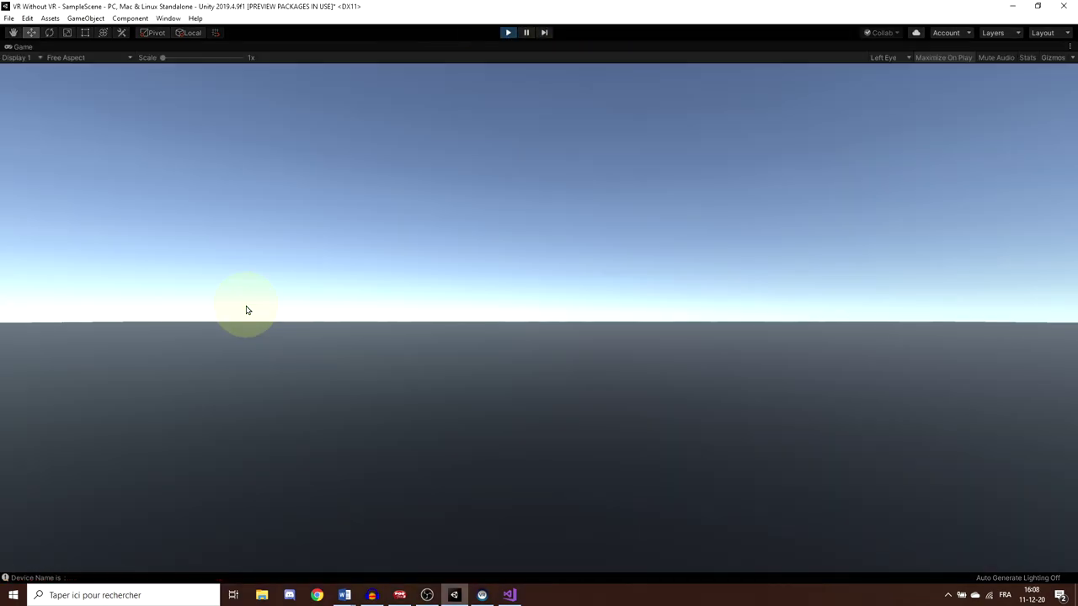
key(ctrl+shift+c)
drag(264, 12, 467, 160)
click(436, 267)
click(448, 250)
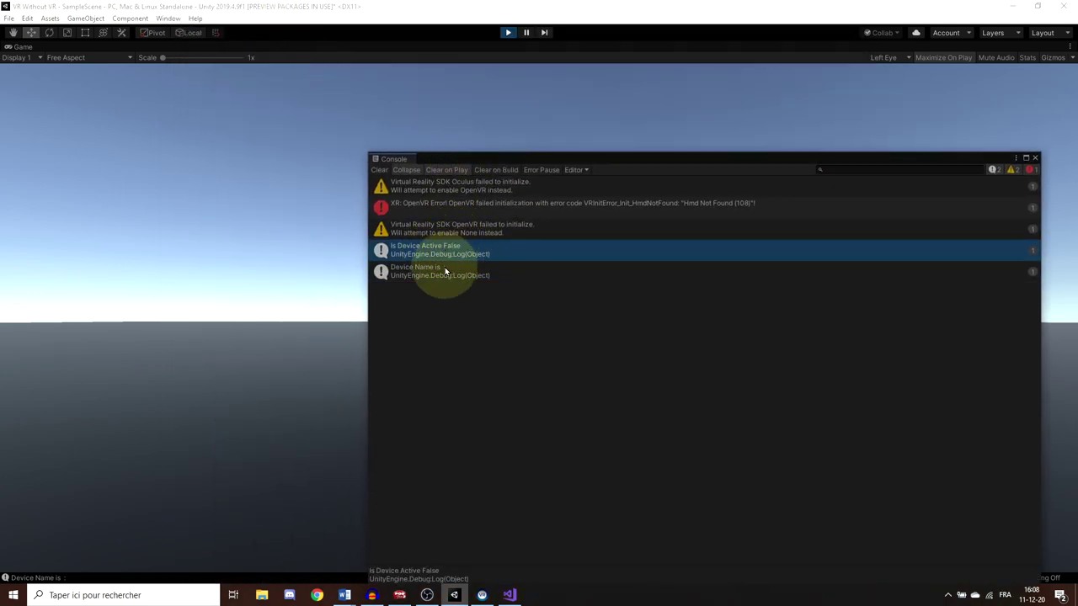
click(440, 268)
click(507, 32)
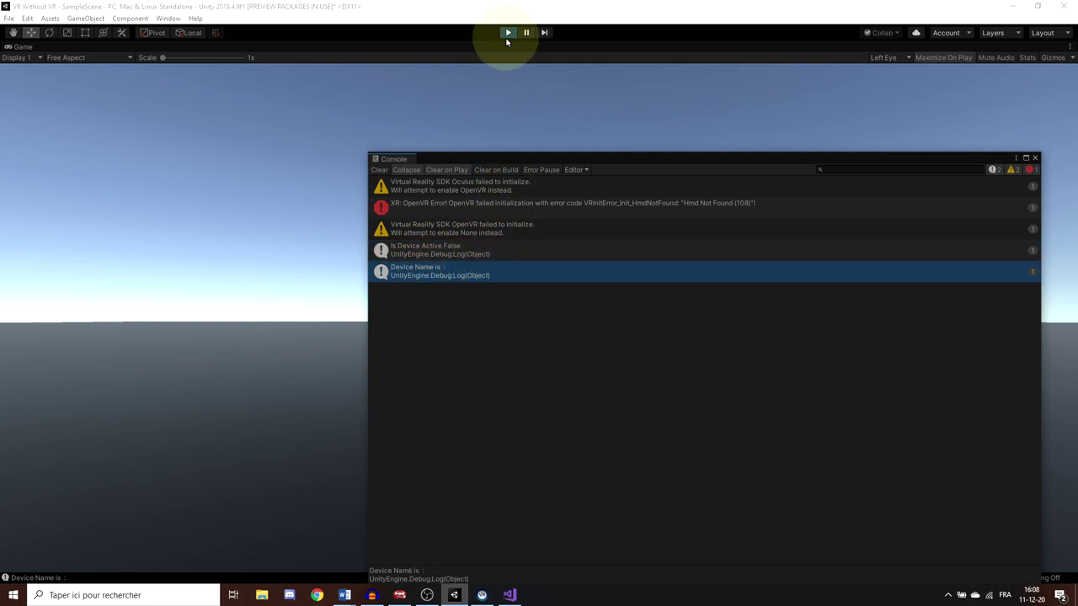
Switch to Visual Studio and add an if condition testing !XRSettings.isDeviceActive below the two log lines in Start
click(509, 594)
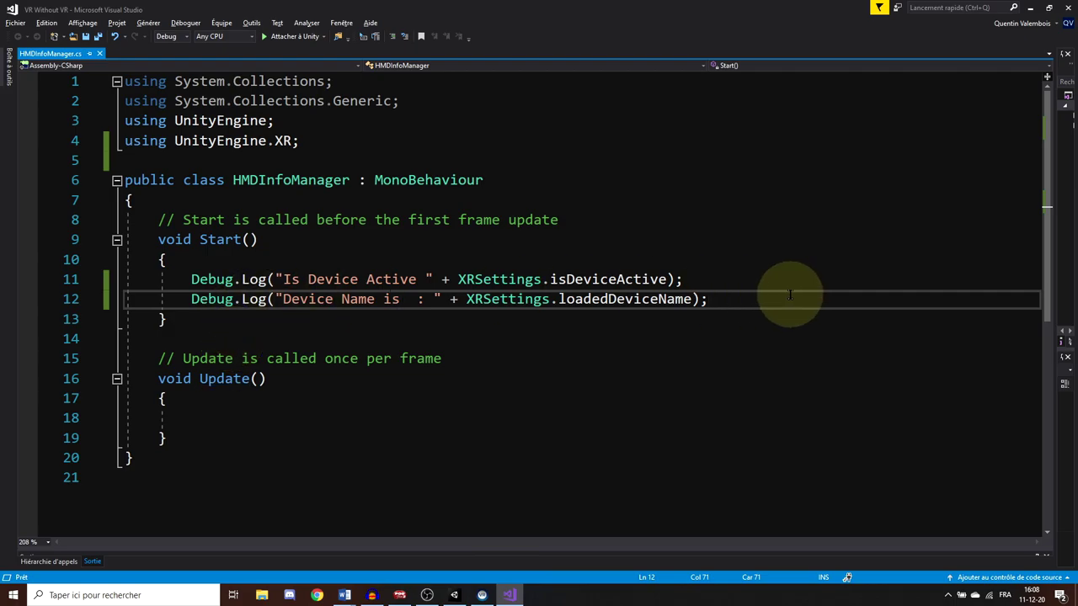
key(Return)
key(Return)
text(if()
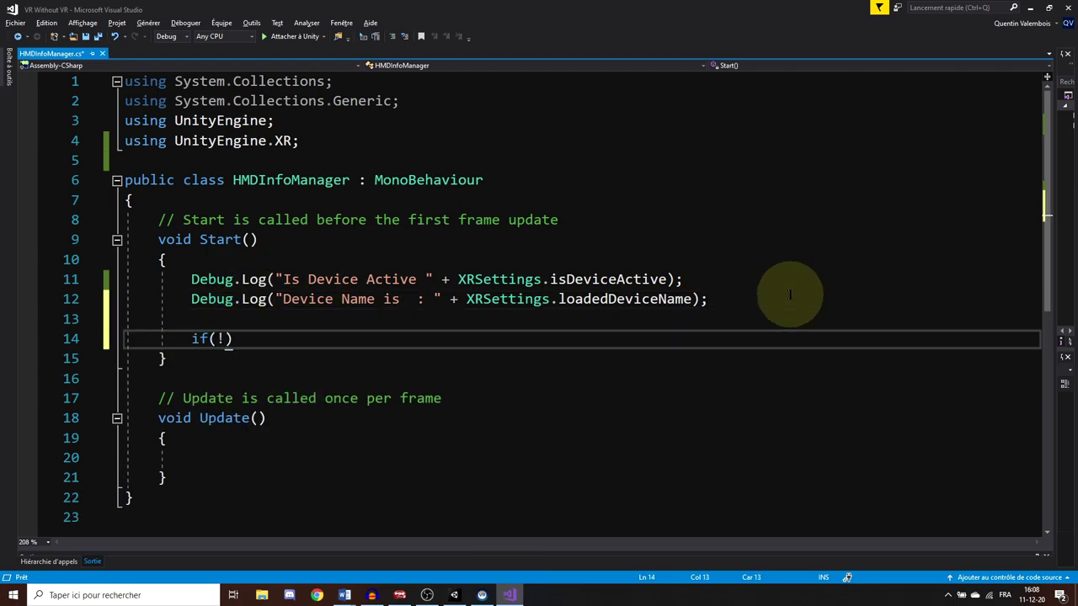
text(!XRSettings.i)
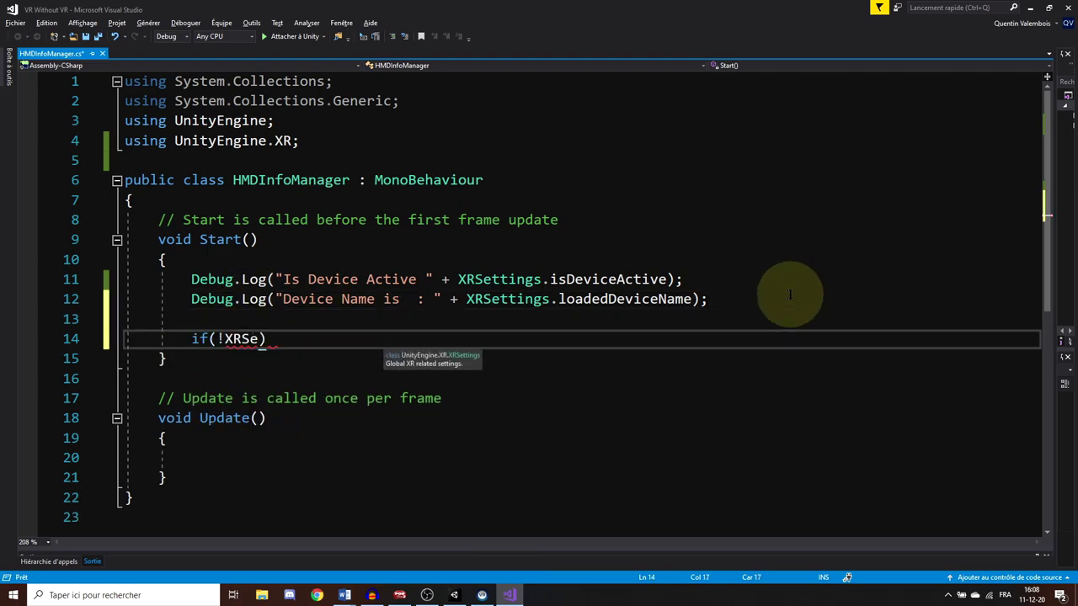
text(sDeviceActive))
key(Return)
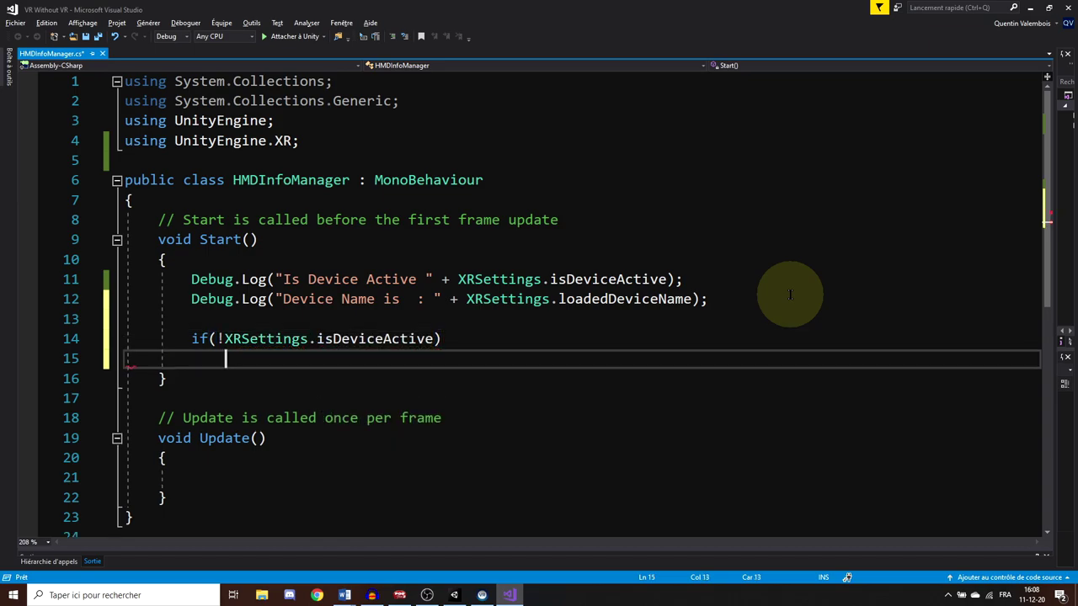
Give the if statement a body that logs "No Headset plugged" and start a new line after its closing brace
text({)
key(Return)
text(Debug.Log(")
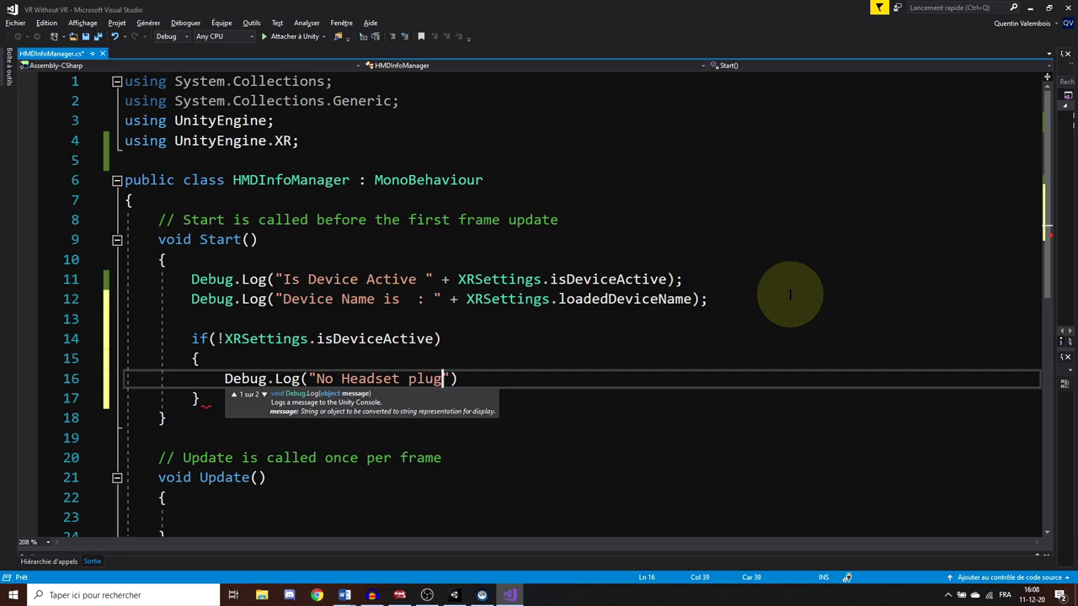
text(No Headset plugged");)
key(Down)
key(Return)
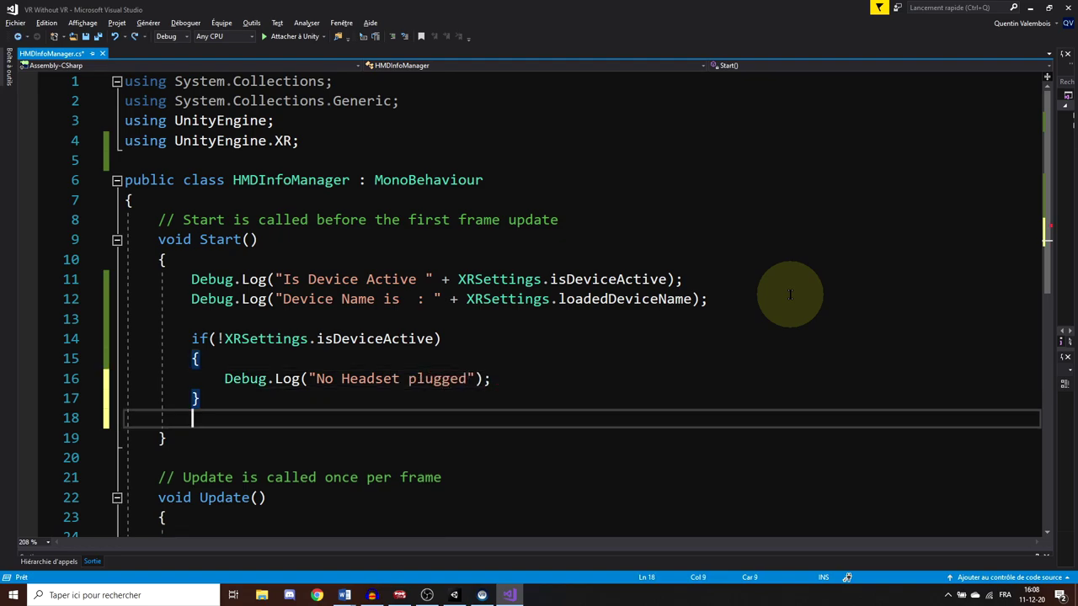
Add an else if condition requiring XRSettings.isDeviceActive and XRSettings.loadedDeviceName == "Mock HMD"
text(else if()
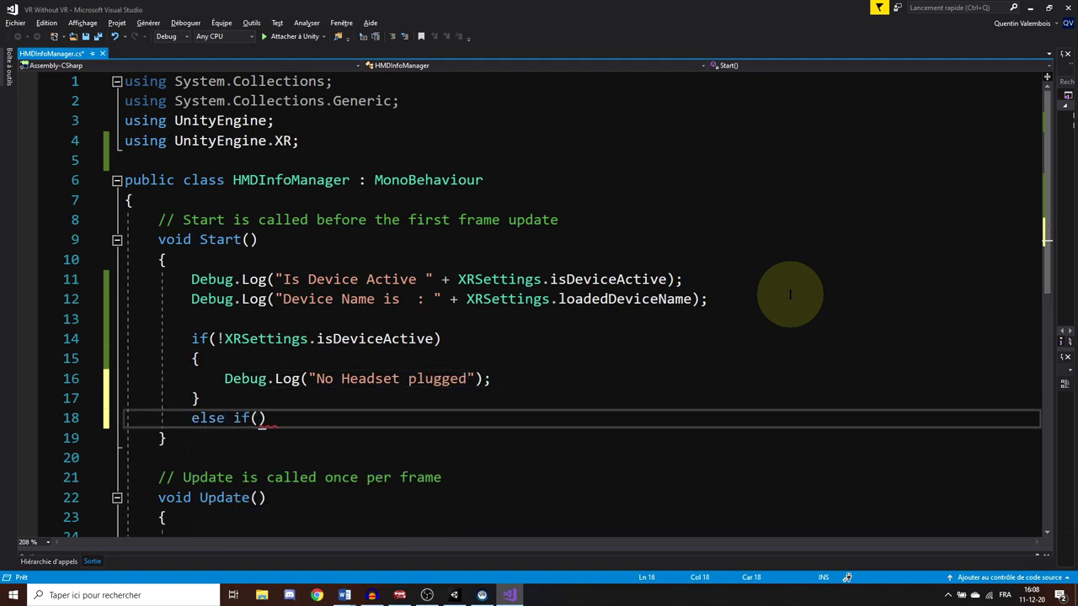
text(XRSettings.isd)
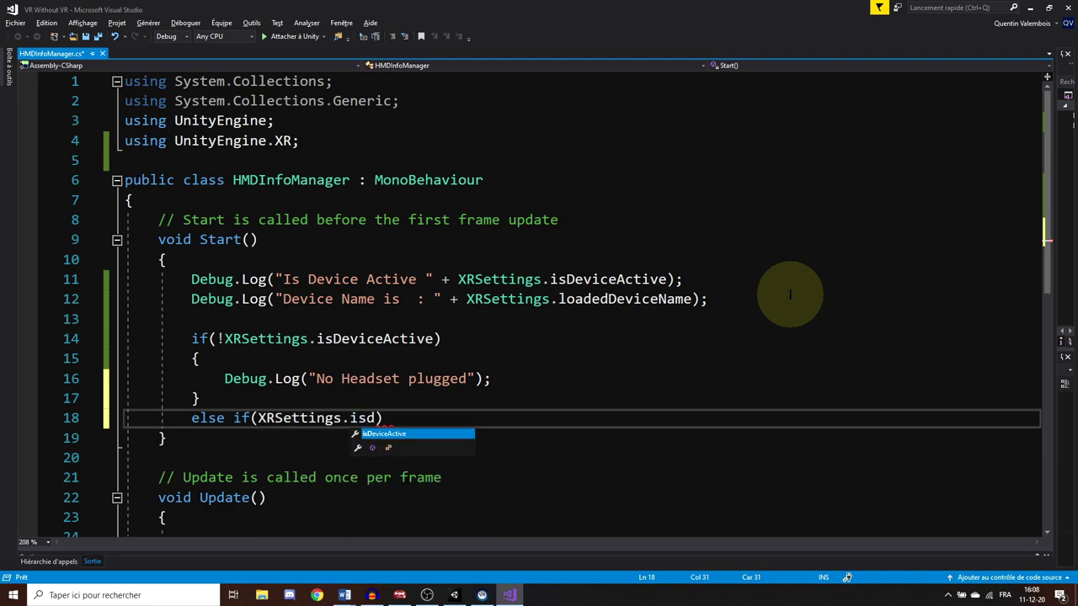
key(Tab)
text(&& XRSettings.lo)
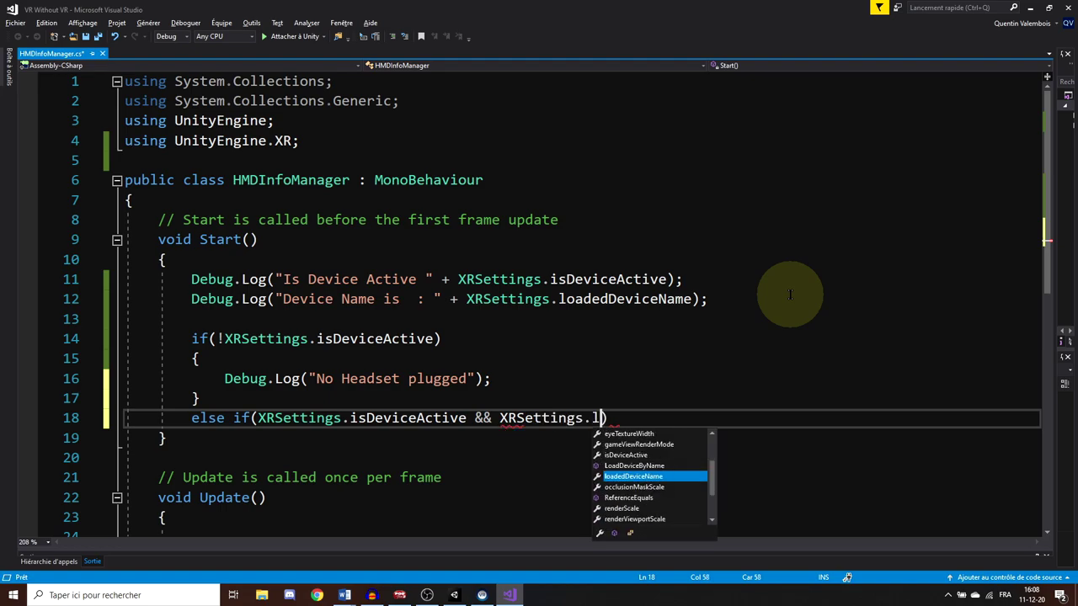
text(adedDeviceName == "Mock HMD"))
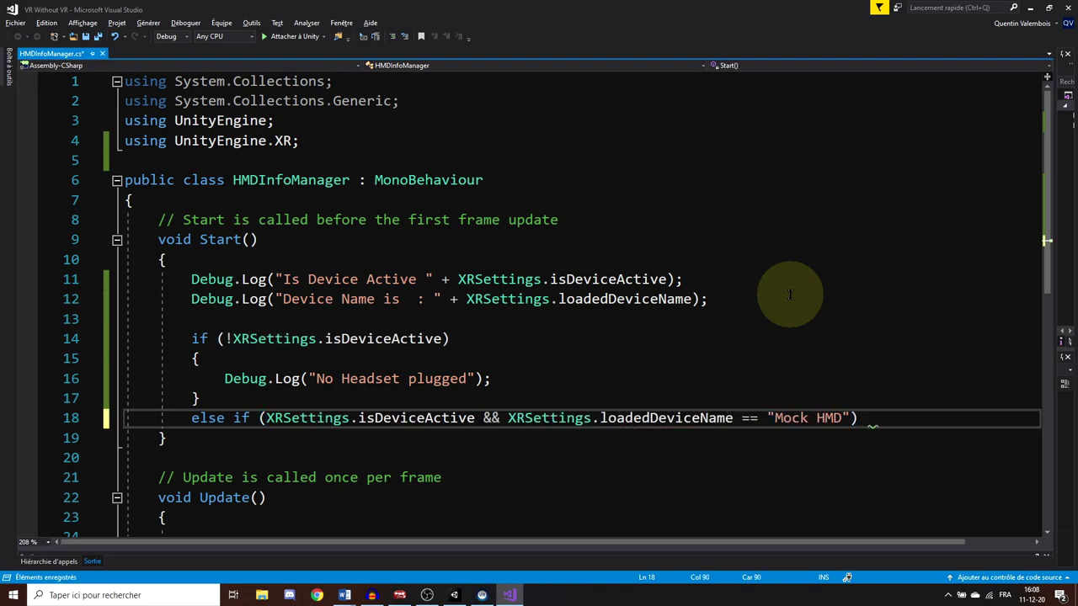
Add a body to the else if branch that logs "Using Mock HMD", and return to its loadedDeviceName condition
key(Return)
text({)
key(Return)
text(Debug.Log("F)
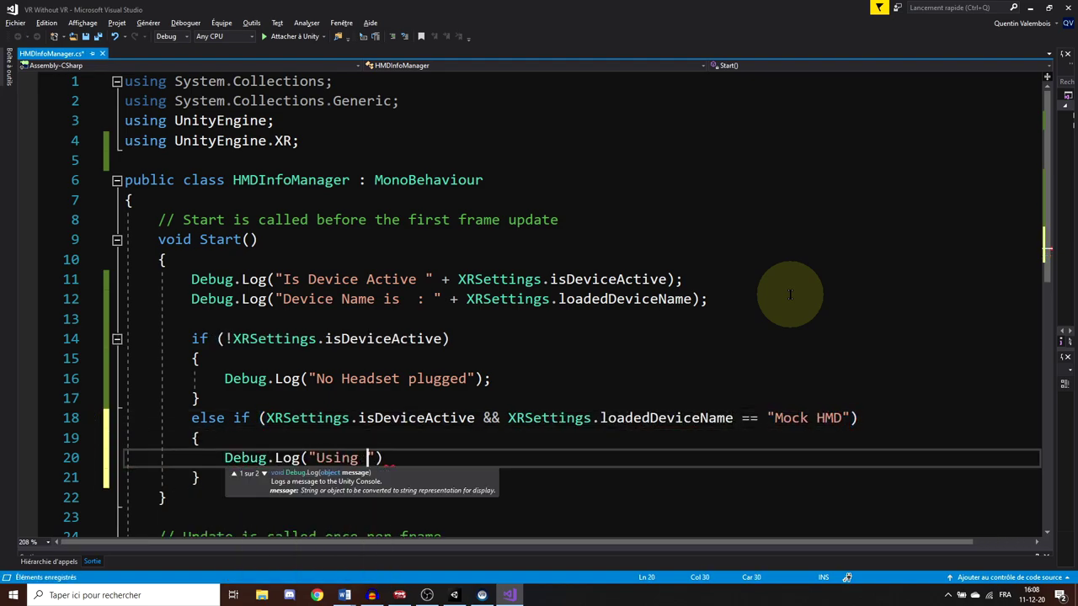
text(sing Mock HMD");)
scroll(841, 387, down, 2)
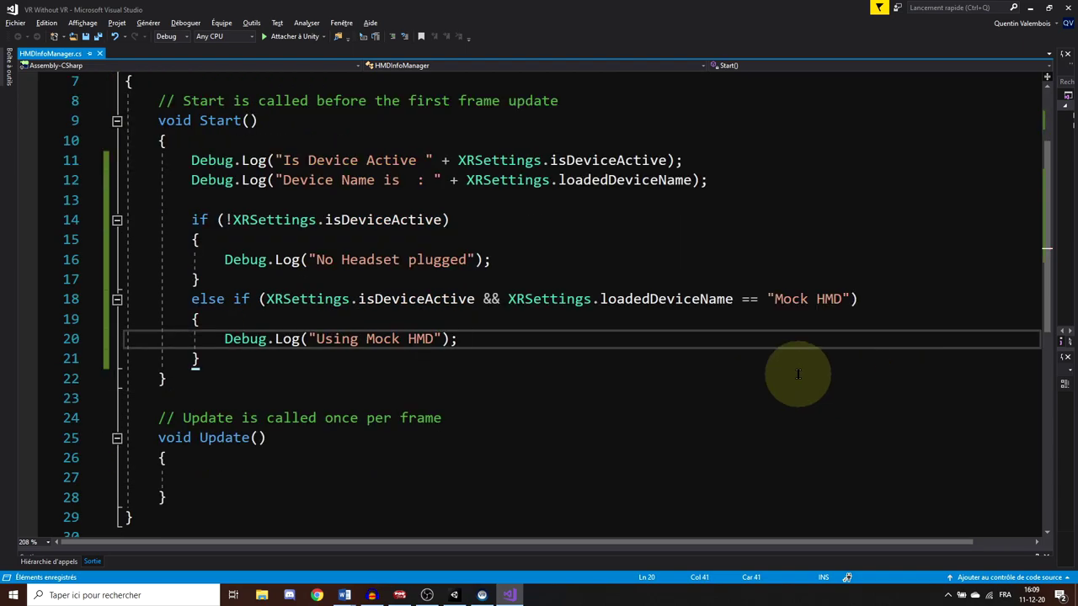
click(508, 300)
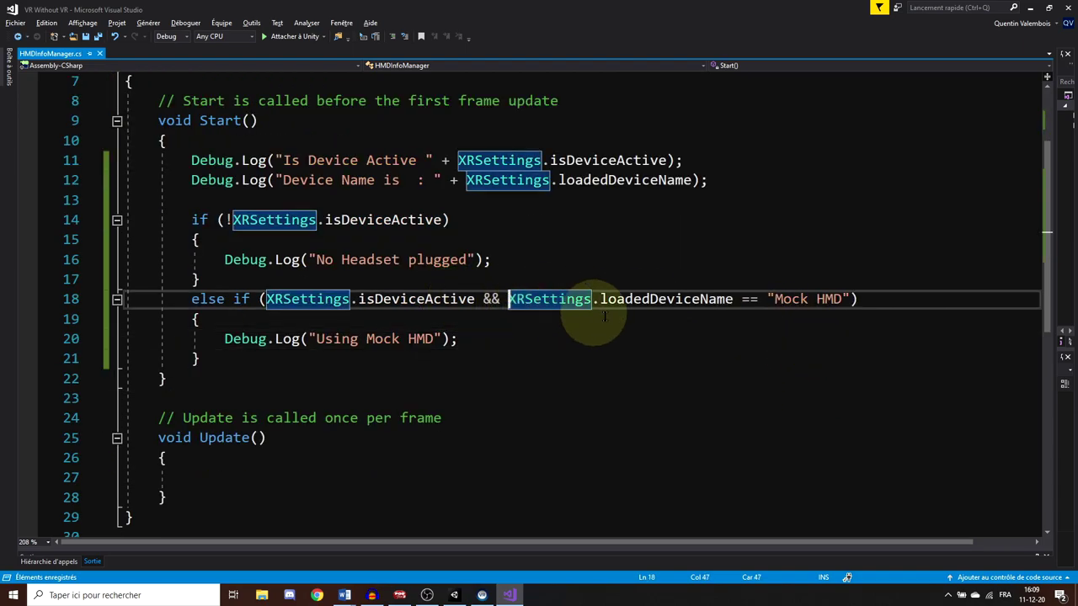
Parenthesise the else if's device name check and extend it on a new line with || XRSettings.loadedDeviceName == "MockHMDDisplay"
text(()
click(853, 299)
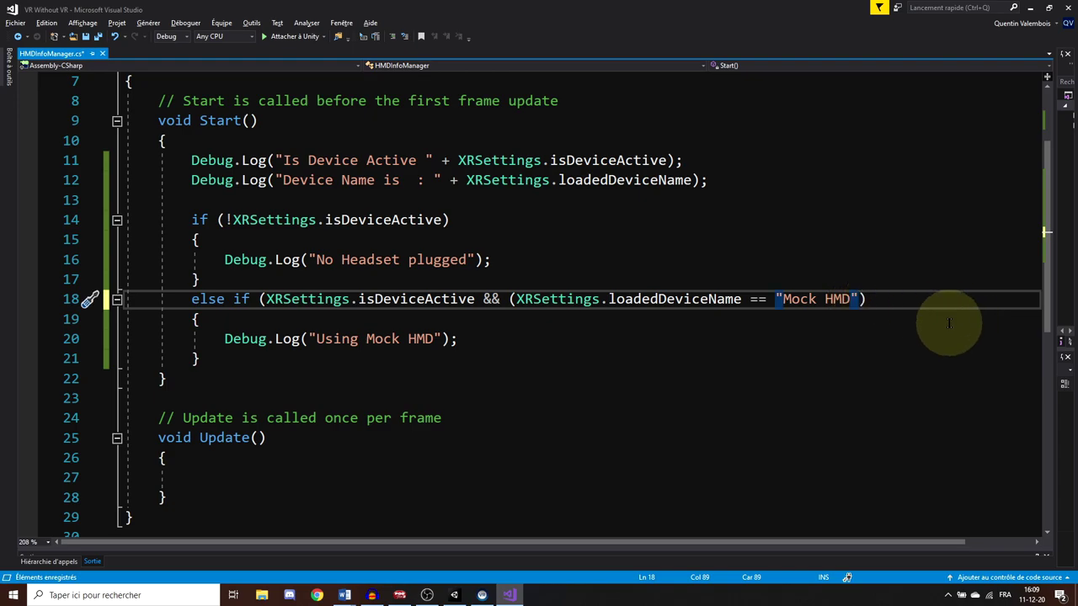
key(Return)
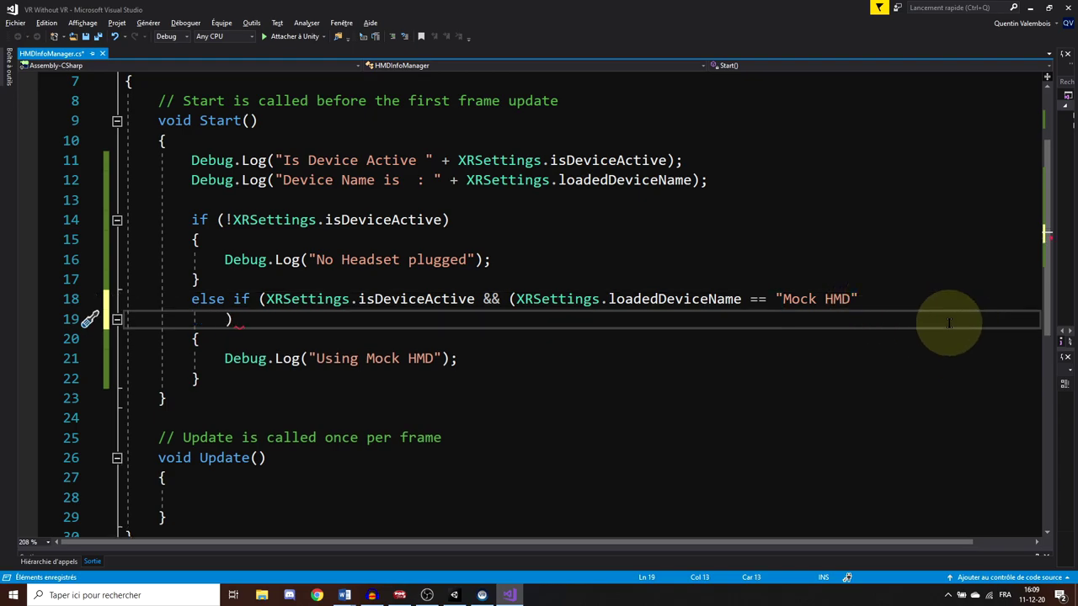
text(|| XRSe)
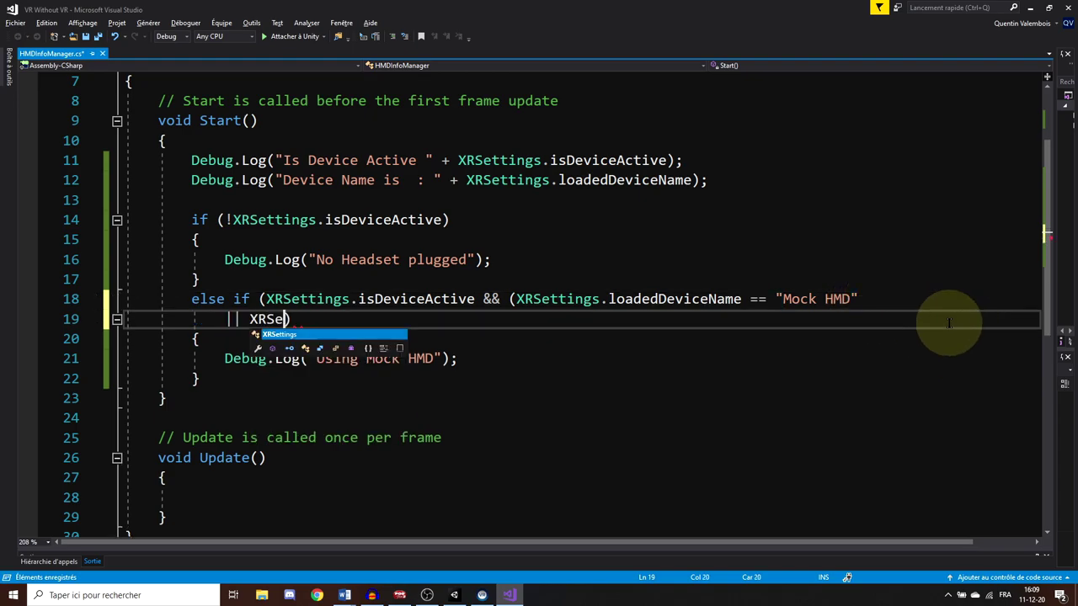
text(ttings.loa)
key(Tab)
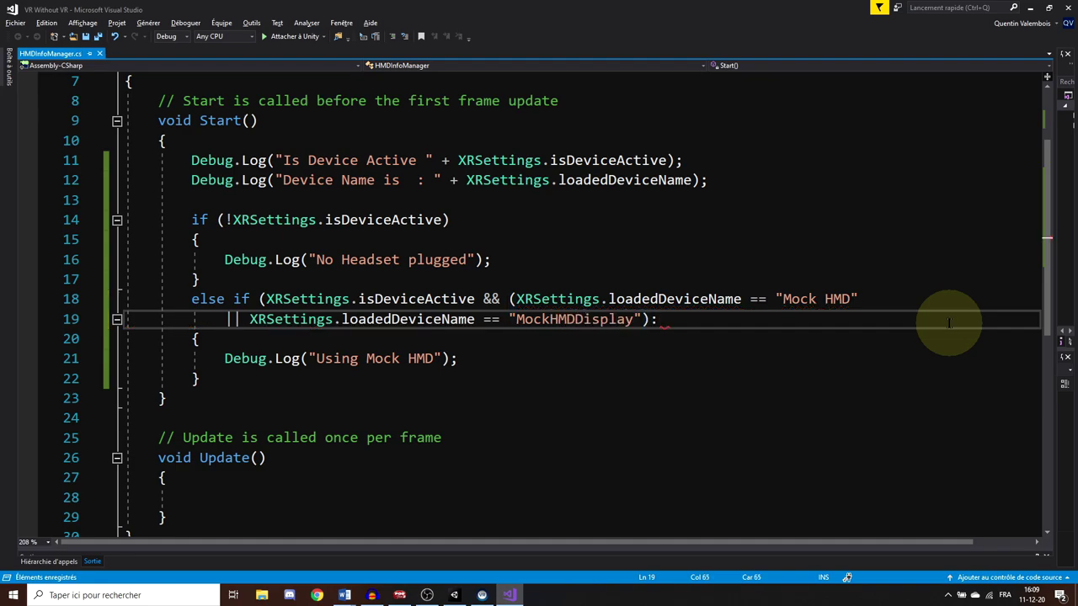
click(656, 320)
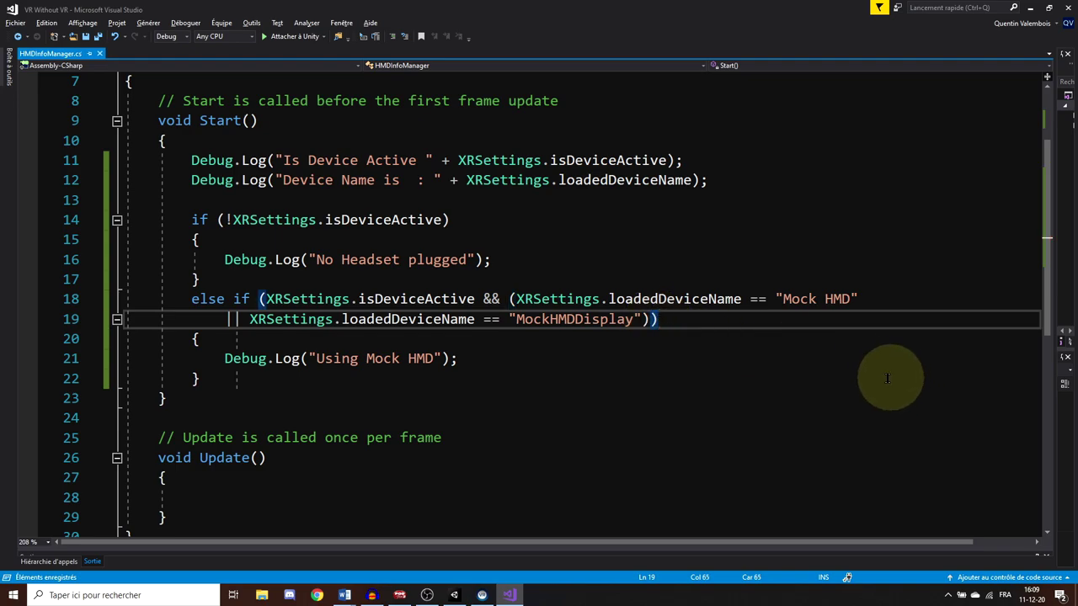
Add an else branch with a pair of braces after the Mock HMD block
scroll(541, 353, down, 1)
key(Down)
key(Down)
key(Down)
key(Return)
text(else)
key(Return)
text({)
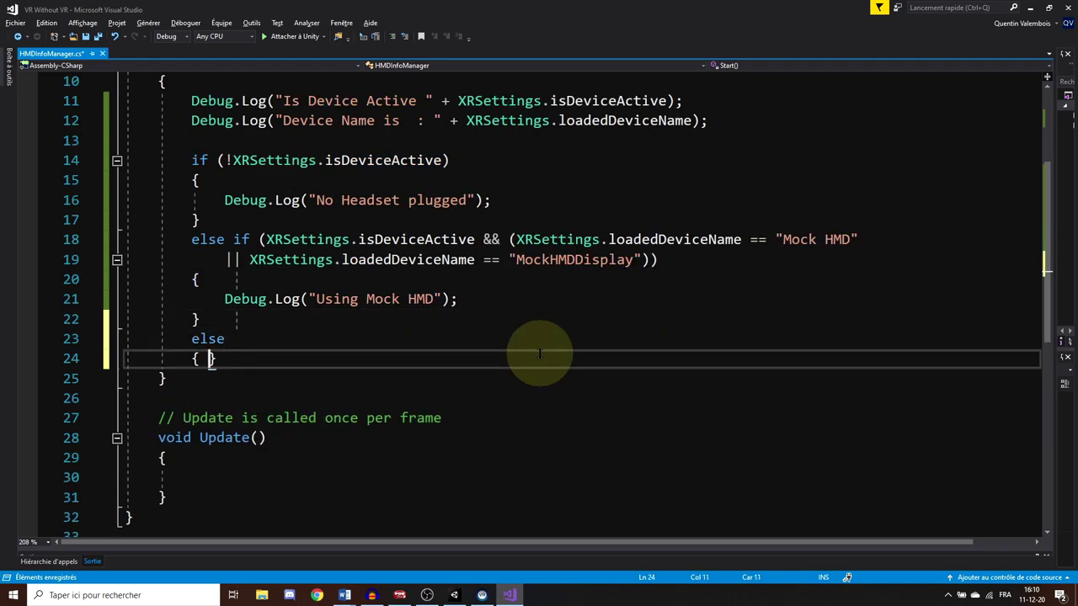
Make the else branch log "We Have a headset " + XRSettings.loadedDeviceName
key(Return)
text(Debug.Log("W)
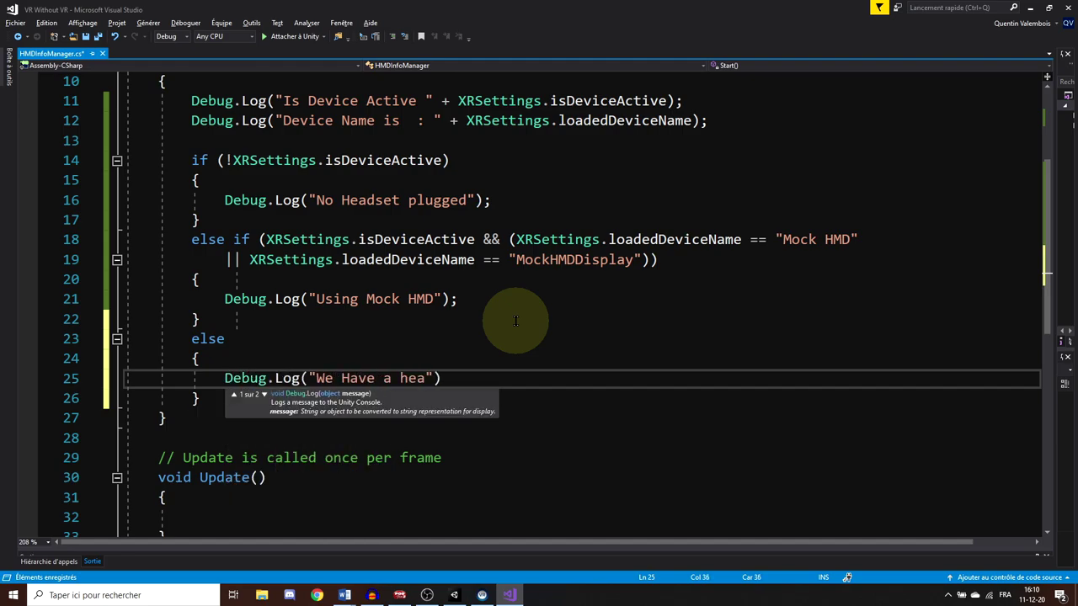
text(e Have a headset " + XRSettings.Load)
key(Down)
key(Tab)
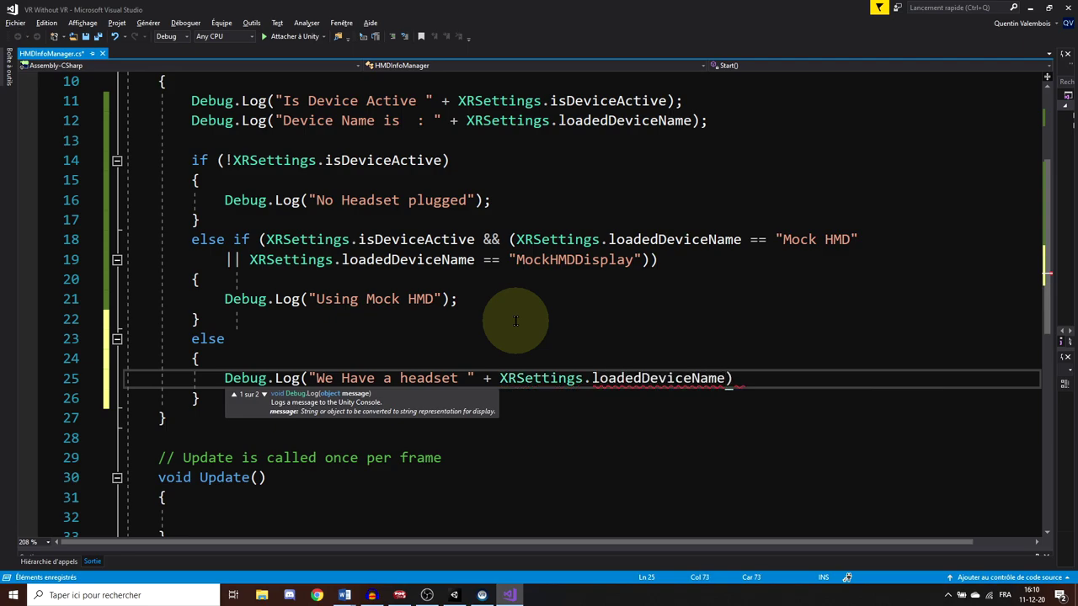
text(;)
key(Down)
key(Down)
key(Down)
scroll(752, 180, up, 1)
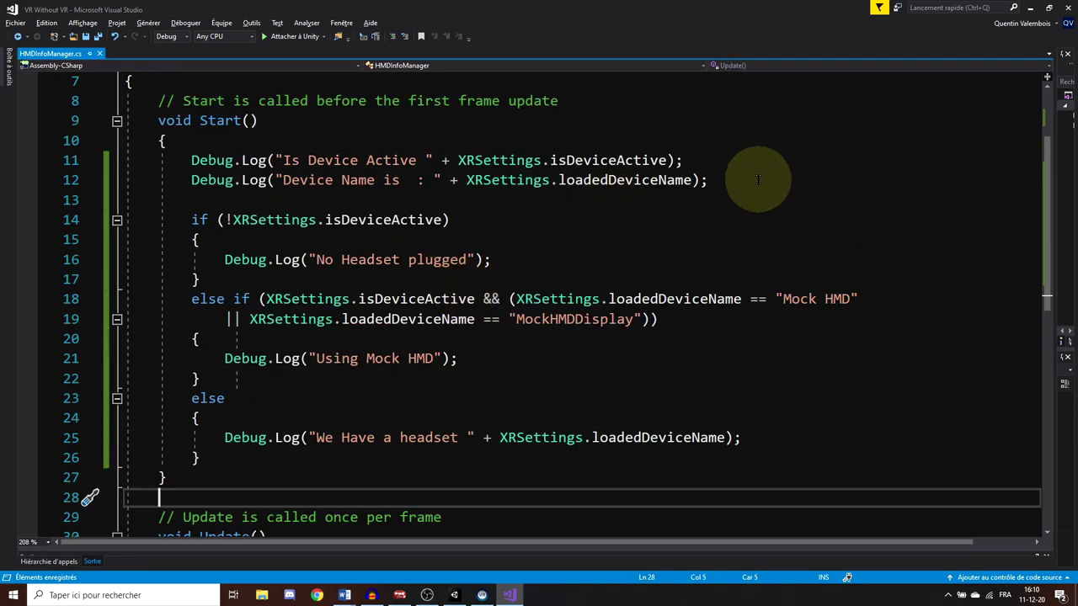
Delete the two unconditional Debug.Log lines and the blank line at the beginning of Start
drag(753, 180, 733, 144)
key(BackSpace)
key(Delete)
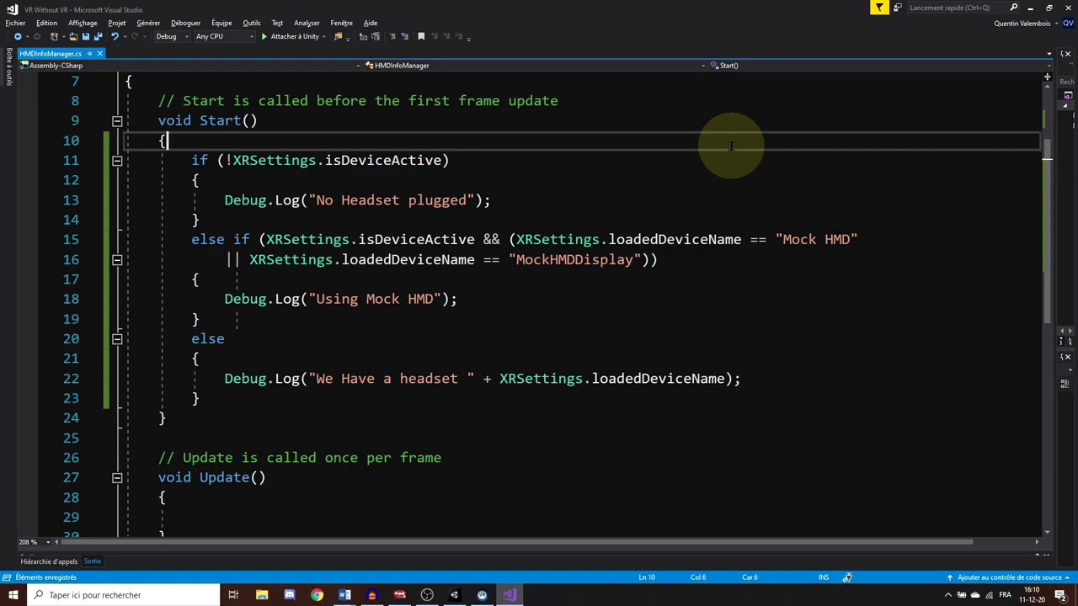
Review the conditions and log messages of the if, else if and else branches in Start
click(589, 217)
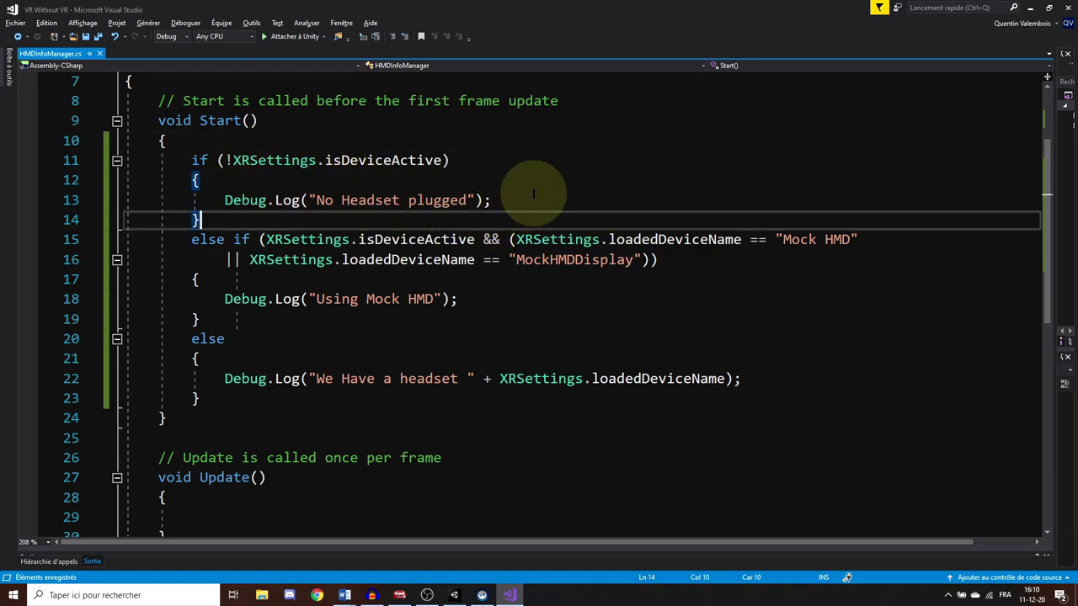
drag(498, 201, 217, 200)
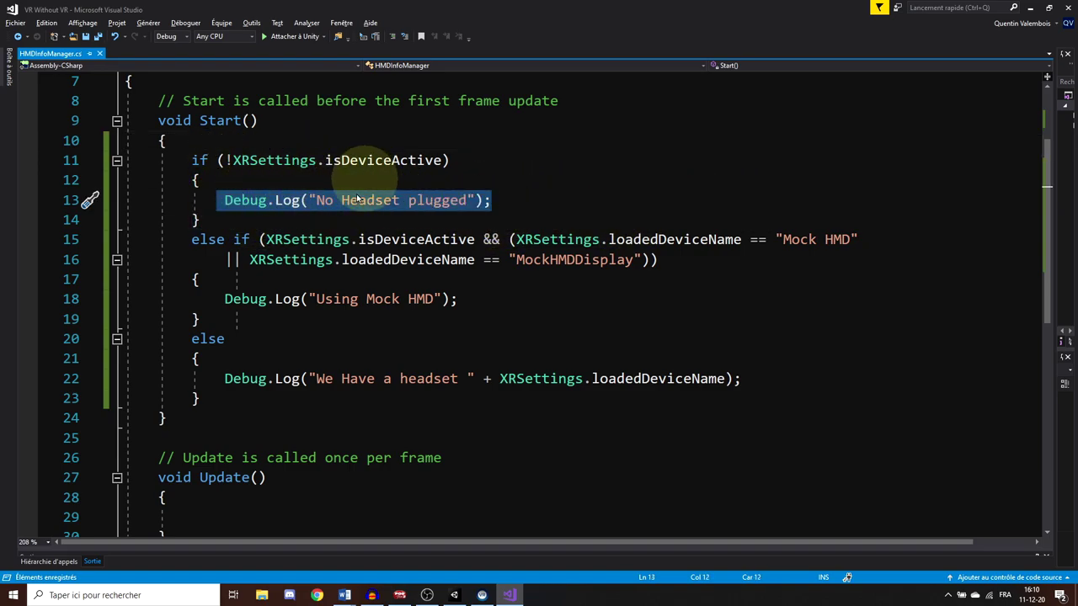
click(366, 257)
drag(459, 298, 234, 301)
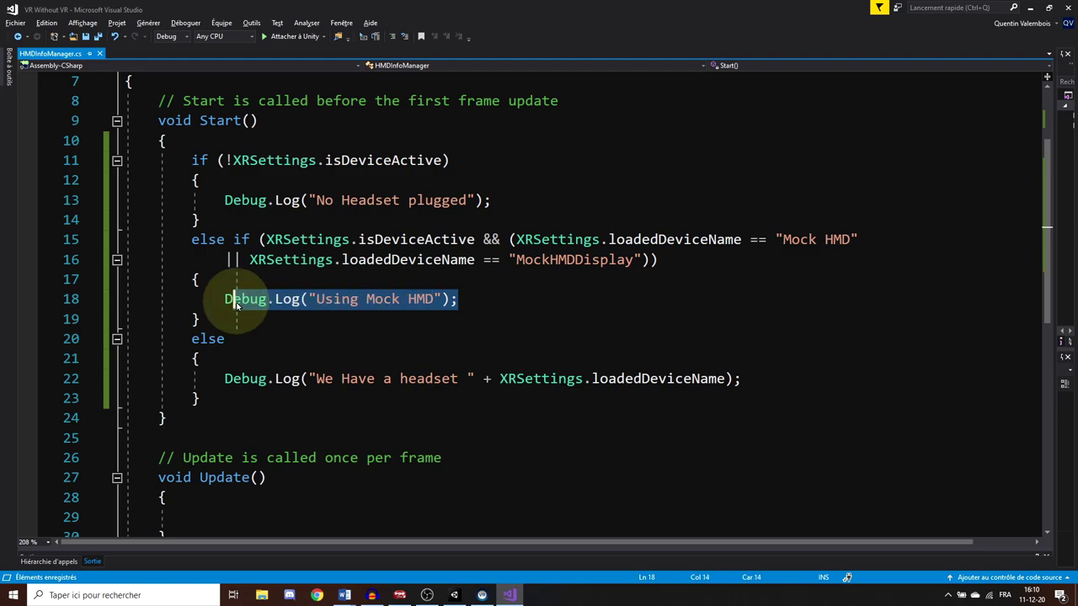
click(380, 329)
scroll(380, 332, down, 1)
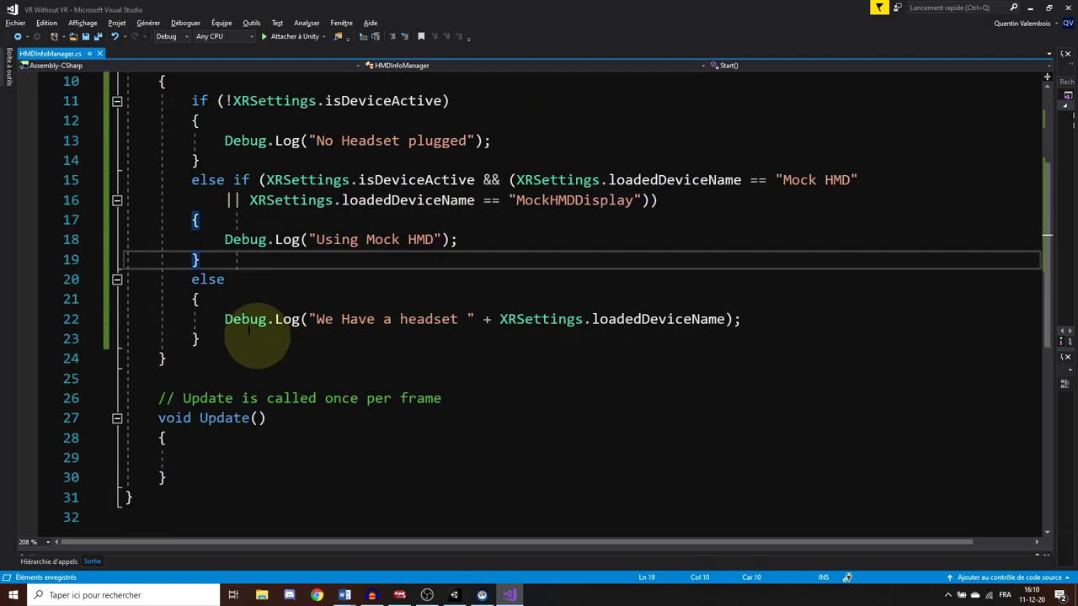
drag(224, 319, 692, 319)
click(399, 375)
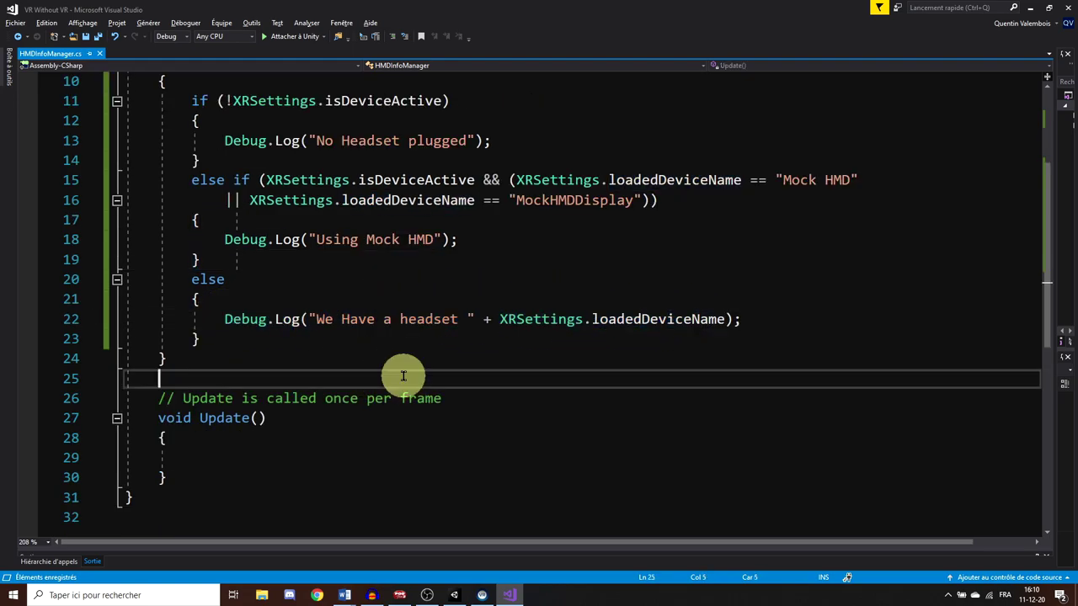
scroll(435, 397, up, 2)
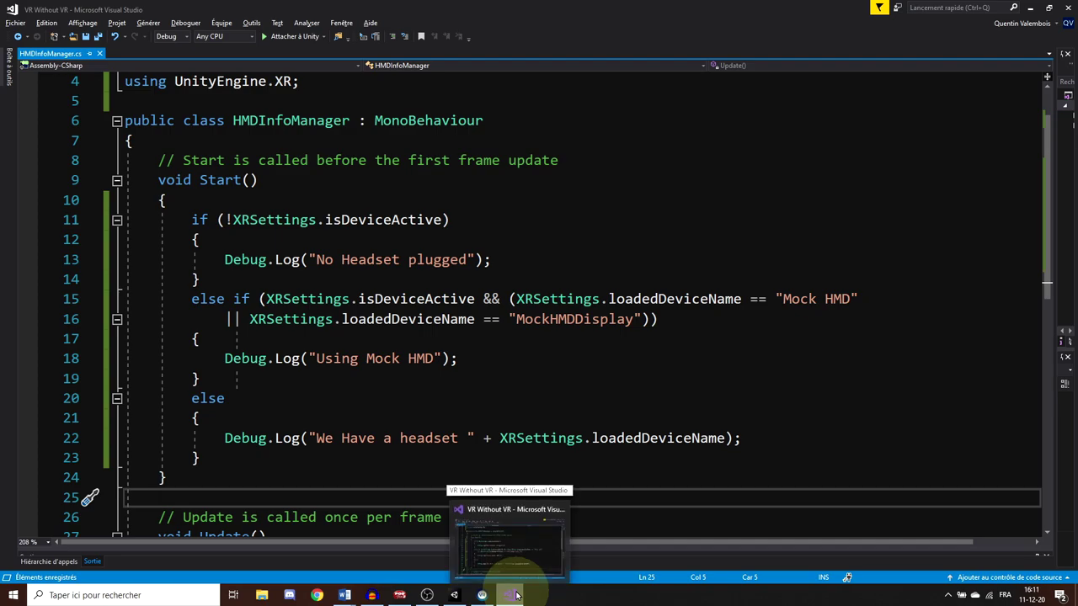
click(300, 485)
scroll(299, 492, down, 1)
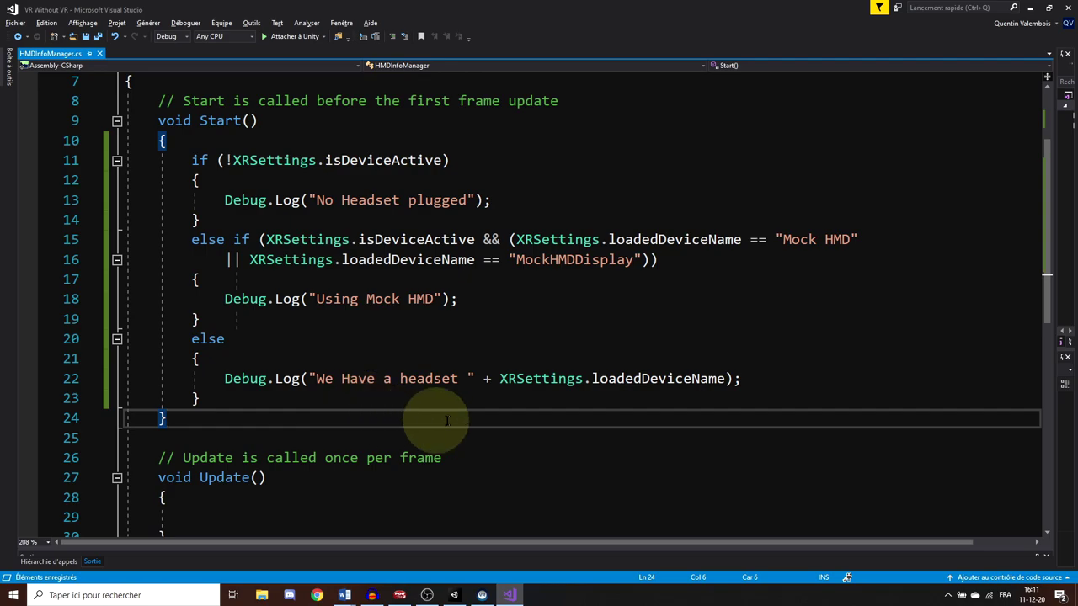
scroll(528, 413, up, 1)
scroll(524, 414, up, 1)
scroll(513, 419, down, 1)
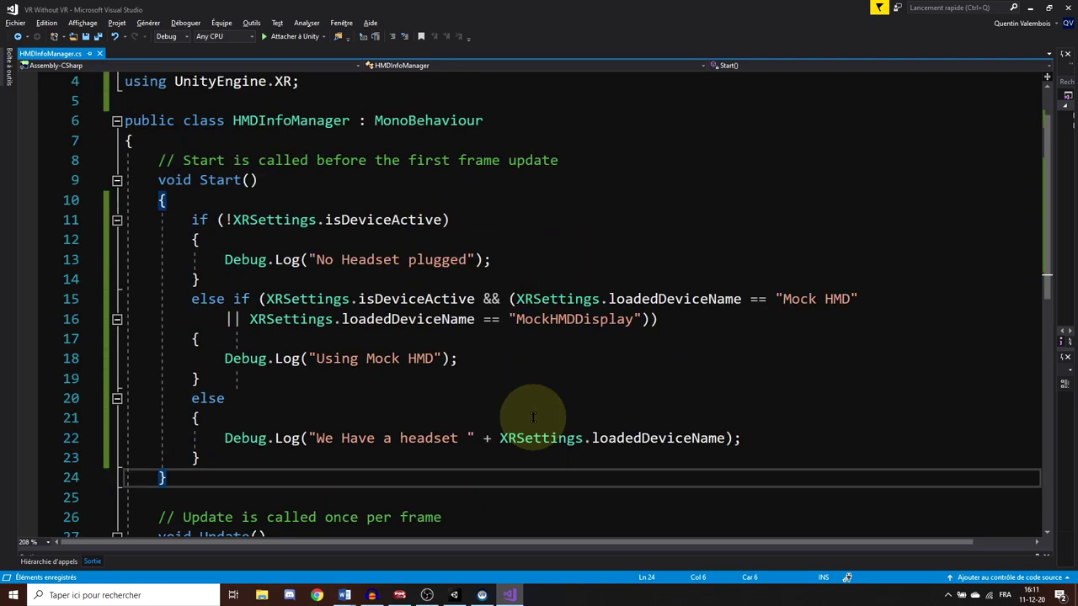
Switch to Unity, close the floating Console window and deselect the HMD Info Manager object
click(522, 597)
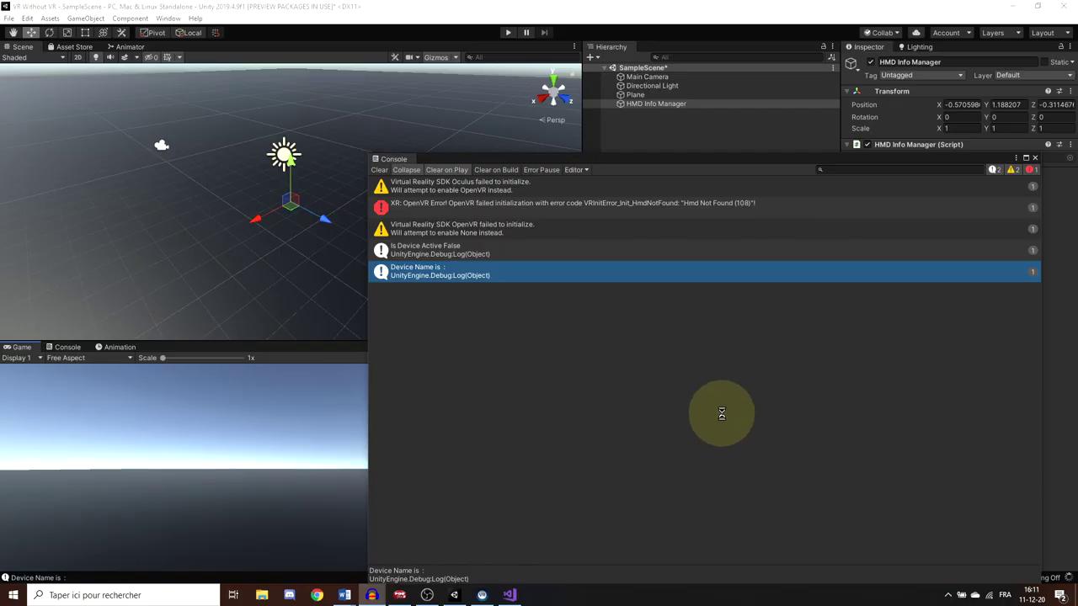
click(1033, 159)
click(1033, 159)
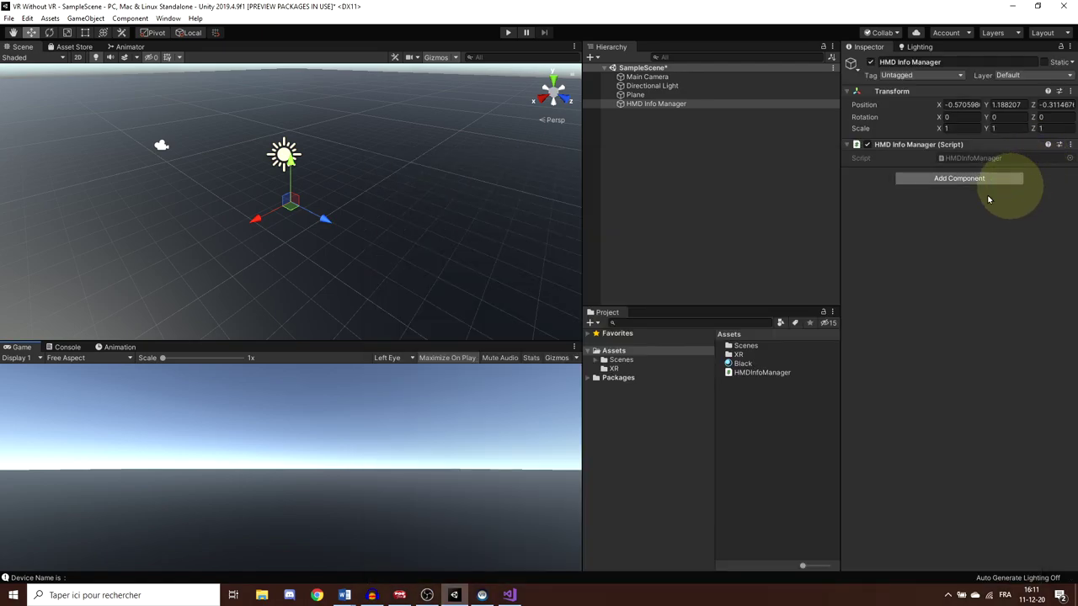
click(697, 239)
Add a Room-Scale XR Rig (Action-based) to SampleScene
middle_drag(331, 198, 332, 211)
scroll(333, 212, up, 1)
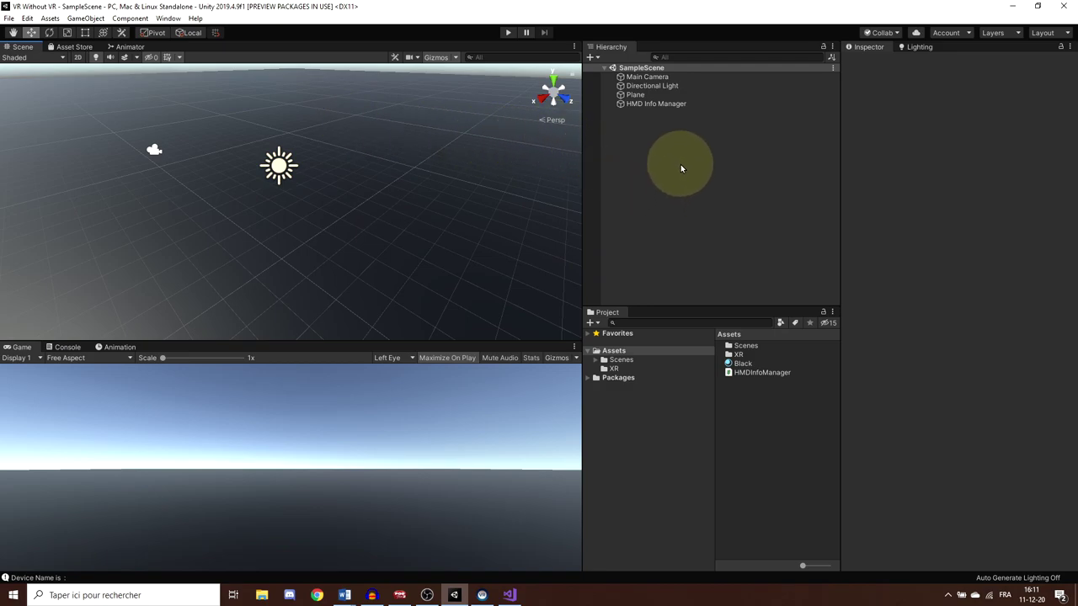
middle_drag(318, 160, 324, 134)
scroll(324, 137, down, 1)
middle_drag(402, 154, 361, 199)
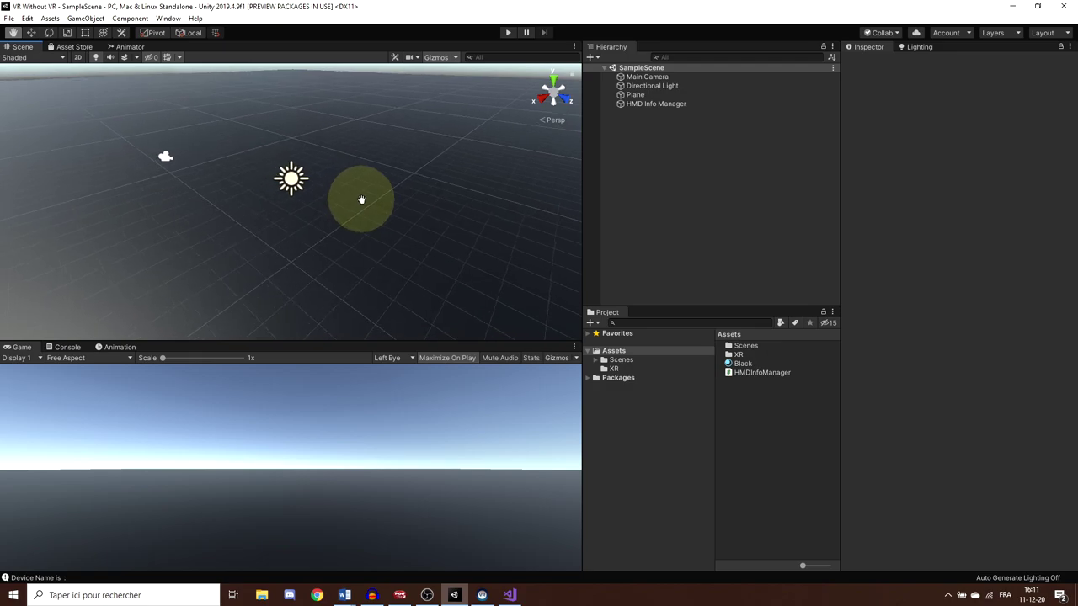
click(623, 141)
right_click(623, 141)
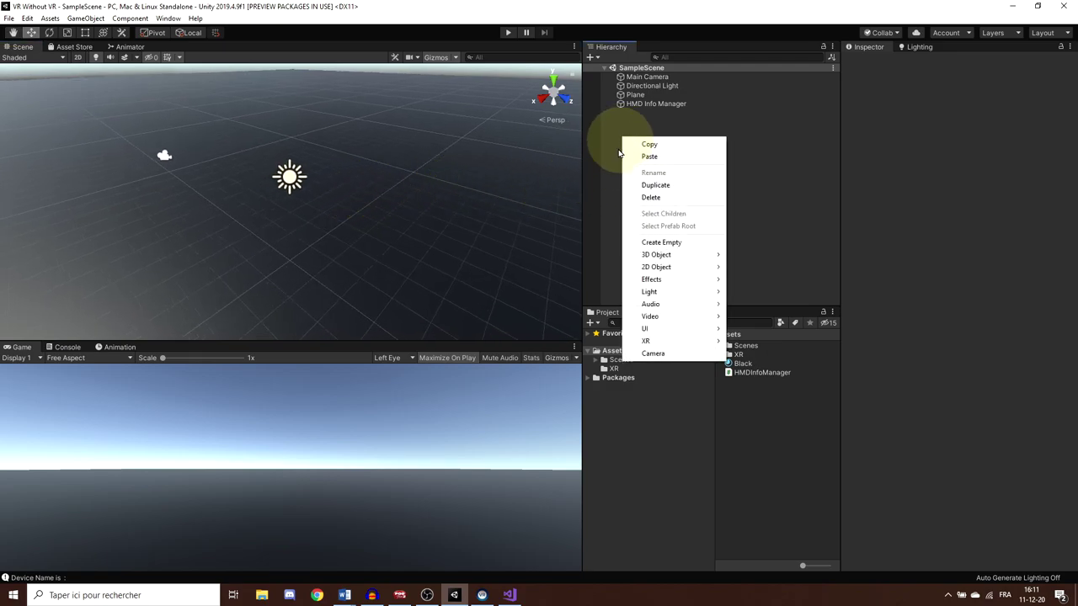
mouse_move(690, 341)
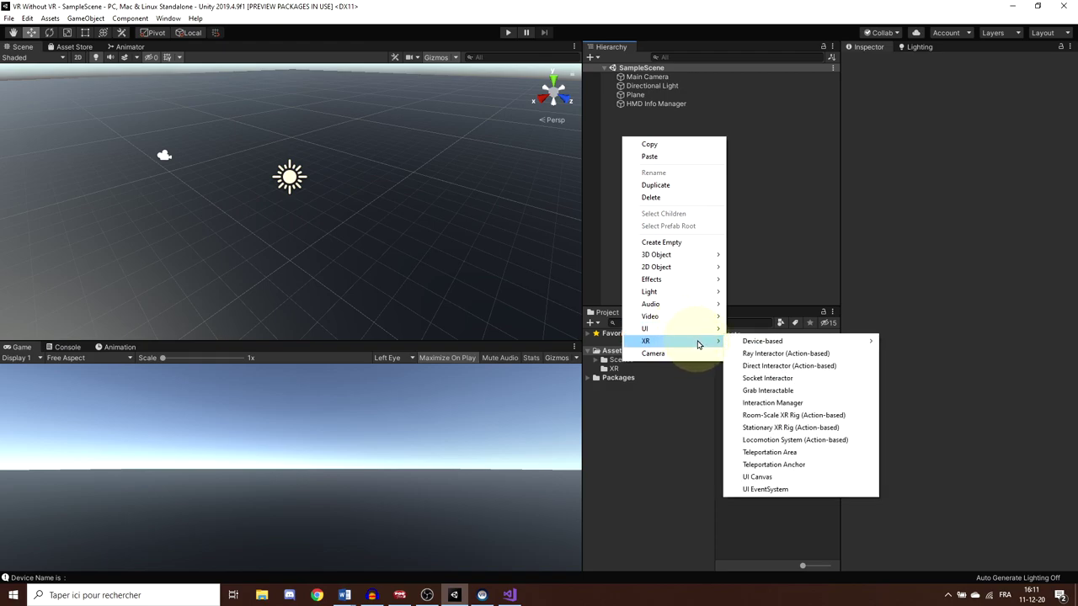
click(784, 415)
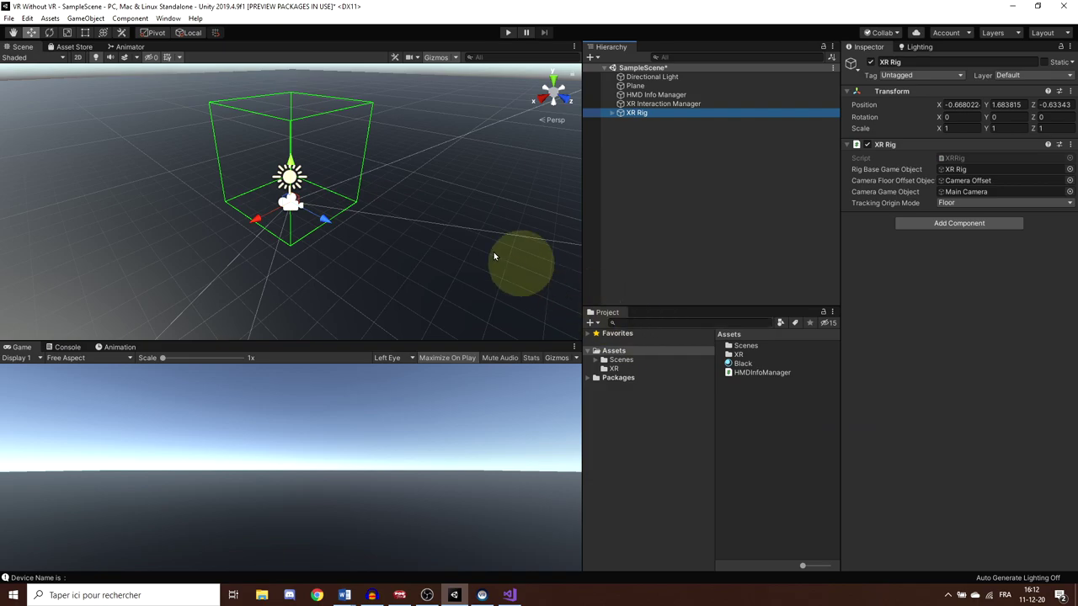
Set the XR Rig's position to 0, 0, 0
scroll(356, 188, up, 5)
scroll(320, 166, down, 4)
middle_drag(327, 149, 478, 124)
key(f)
click(959, 104)
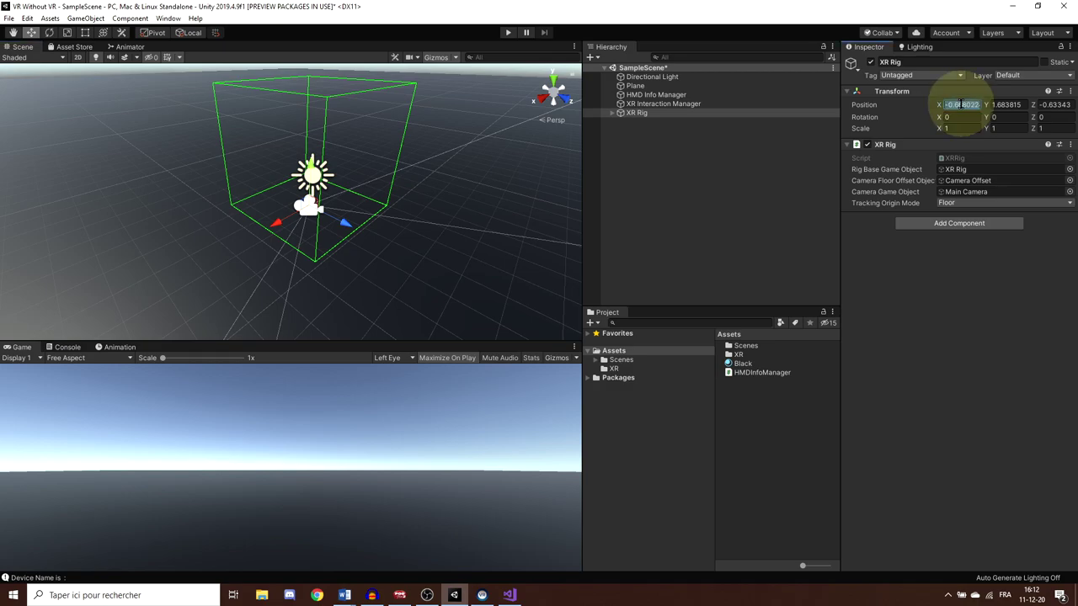
text(0)
key(Tab)
text(0)
key(Tab)
text(0)
scroll(308, 217, up, 2)
middle_drag(310, 227, 313, 160)
alt+drag(313, 161, 327, 189)
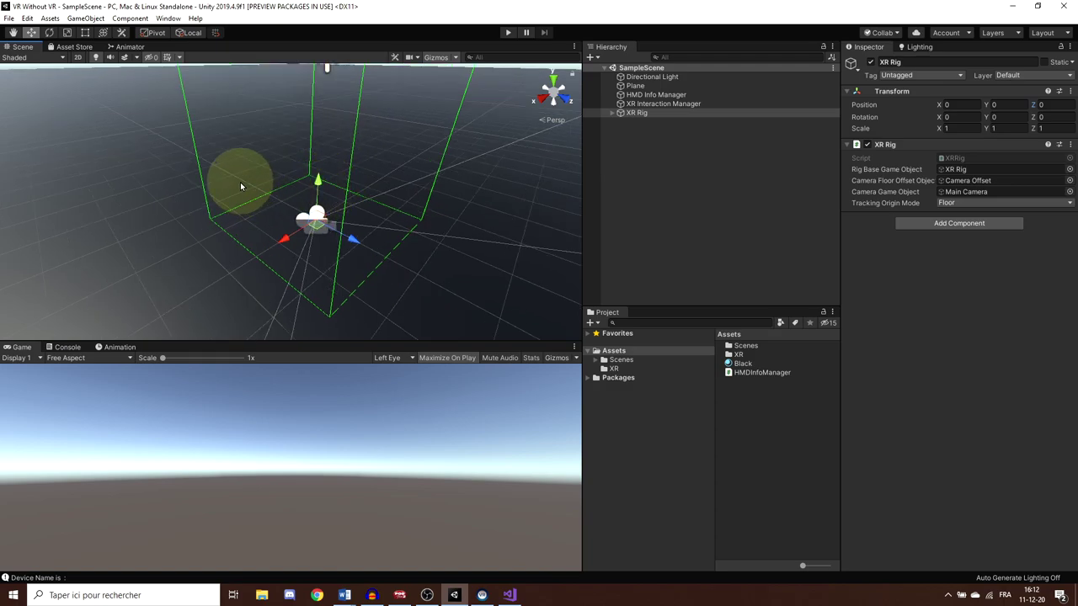
Look through the device-based XR object options without adding one, and examine the room-scale rig in the scene
right_click(663, 160)
mouse_move(725, 365)
mouse_move(795, 367)
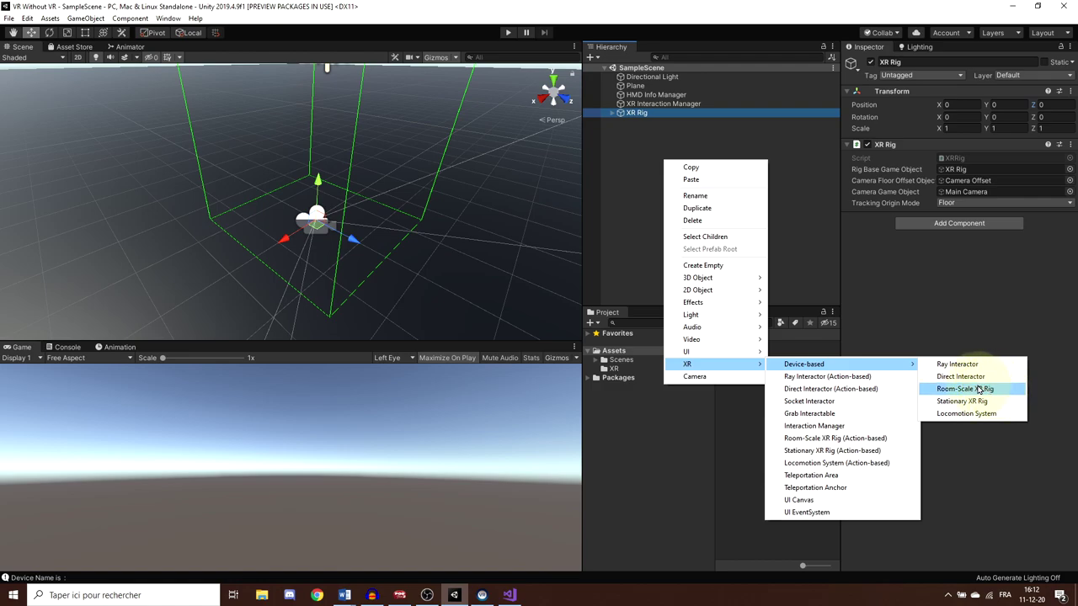
click(807, 255)
scroll(322, 211, down, 3)
mouse_move(322, 211)
middle_down()
mouse_move(348, 206)
mouse_move(312, 206)
middle_up()
right_drag(312, 206, 373, 194)
middle_drag(287, 229, 333, 223)
right_drag(269, 231, 349, 210)
alt+drag(192, 246, 348, 236)
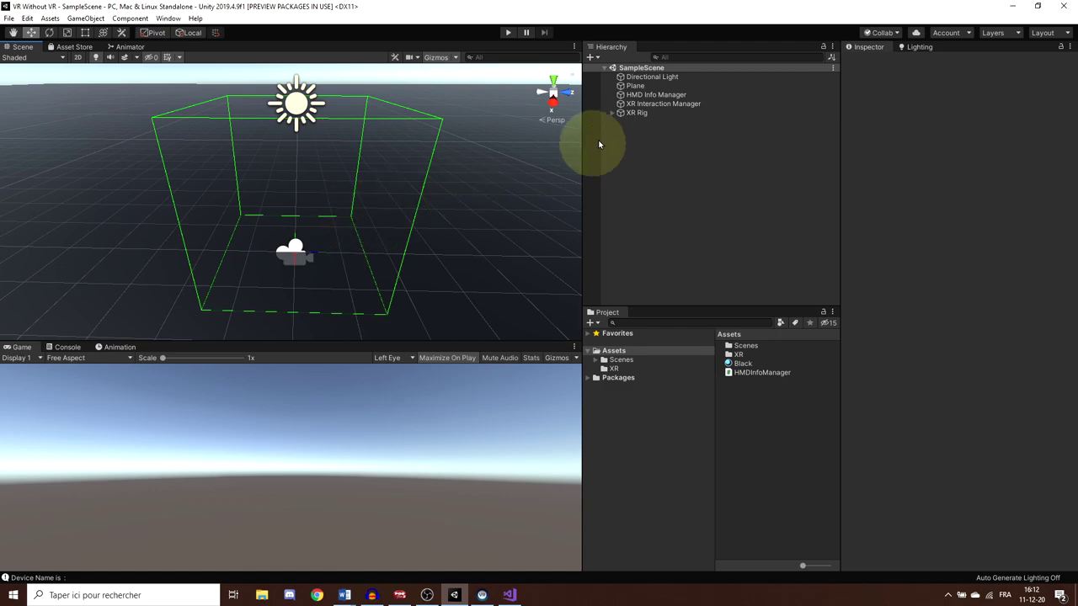
middle_drag(274, 144, 280, 175)
Expand the XR Rig and its Camera Offset, and examine the LeftHand Controller's components
click(612, 112)
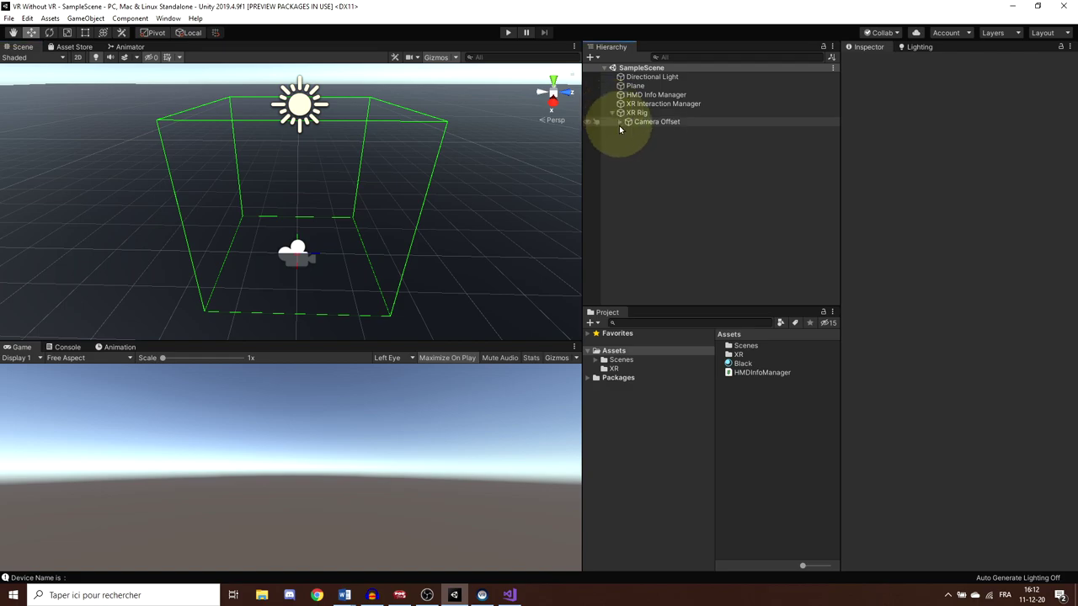
click(627, 122)
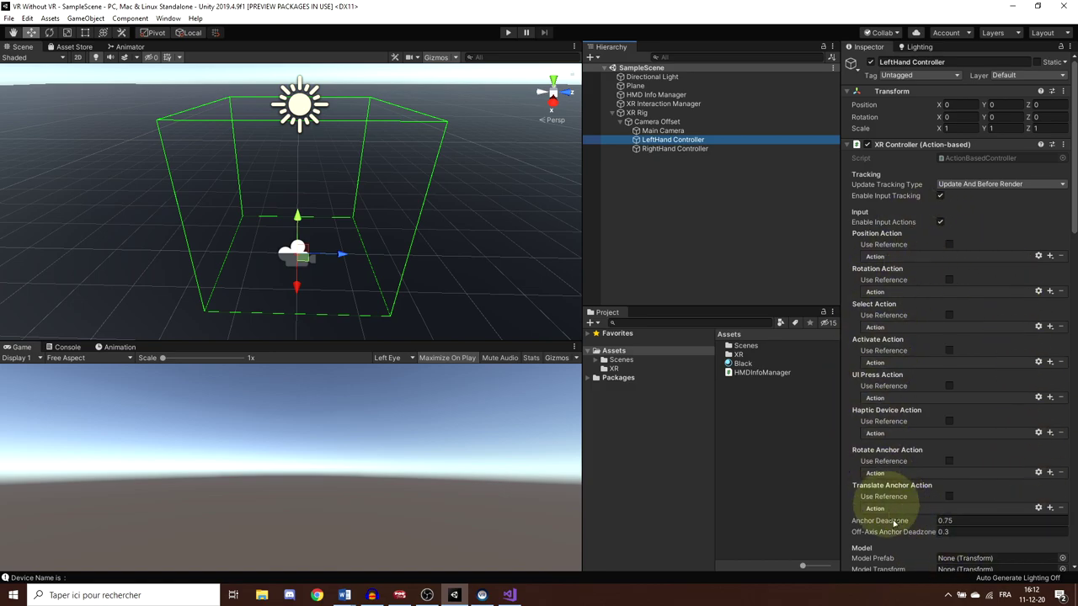
scroll(993, 289, down, 10)
scroll(996, 293, up, 10)
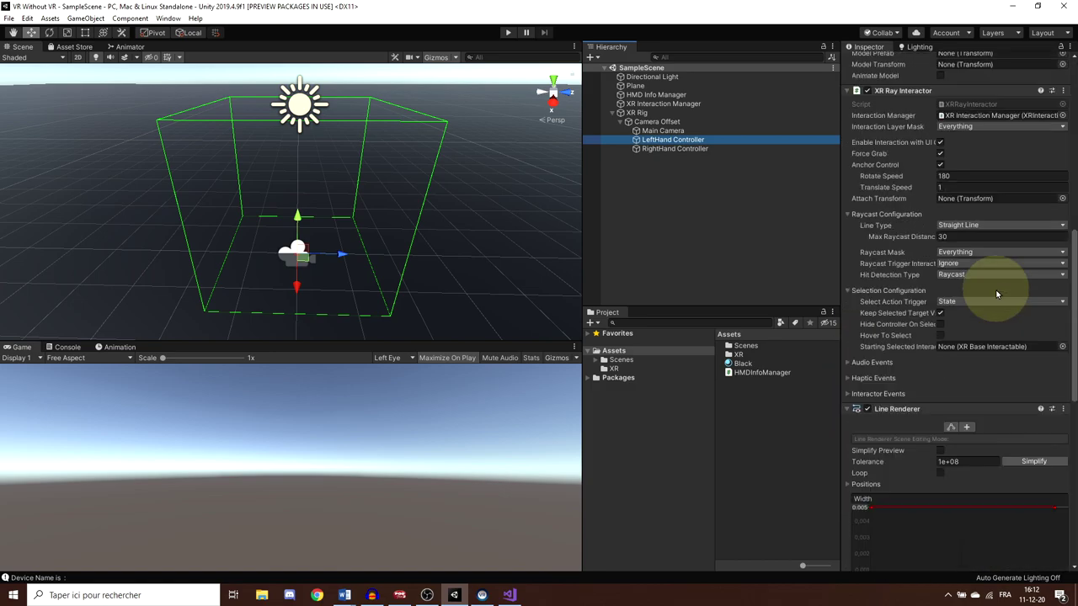
click(674, 205)
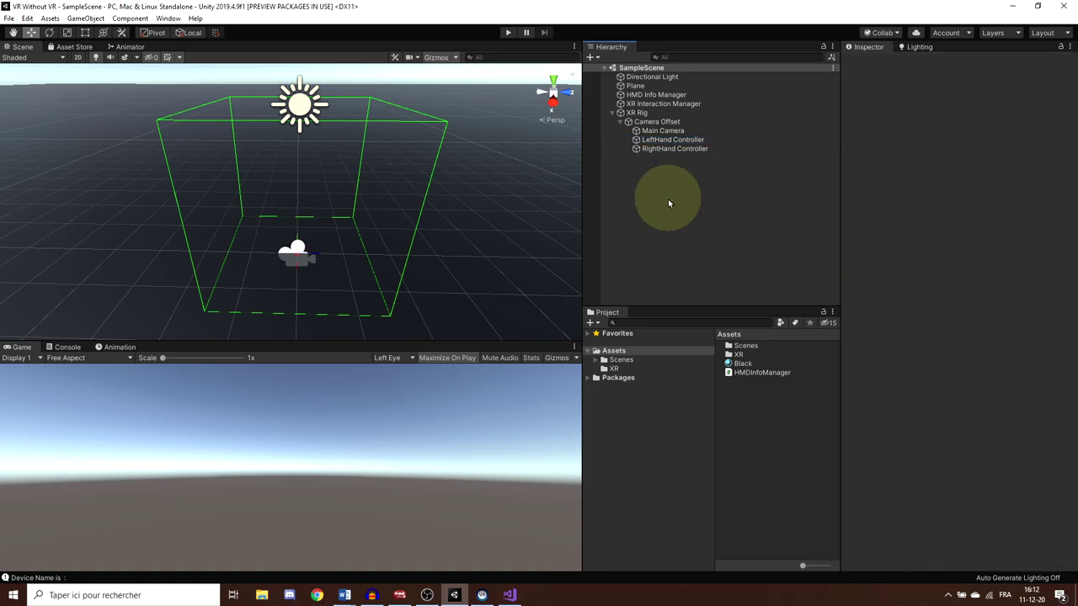
Import the Default Input Actions sample of the XR Interaction Toolkit package into the project
click(167, 17)
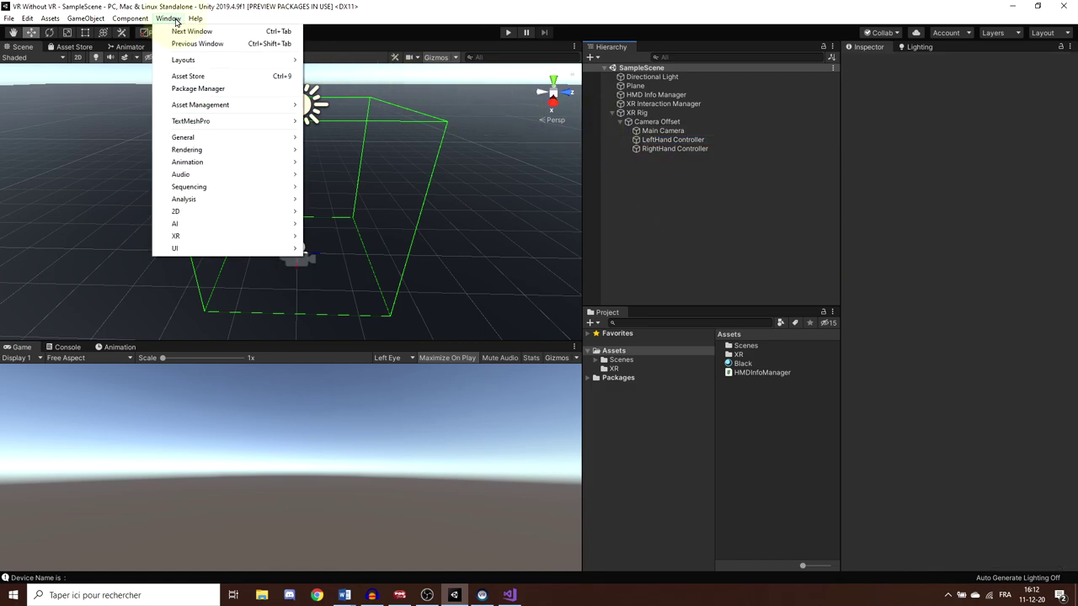
click(200, 89)
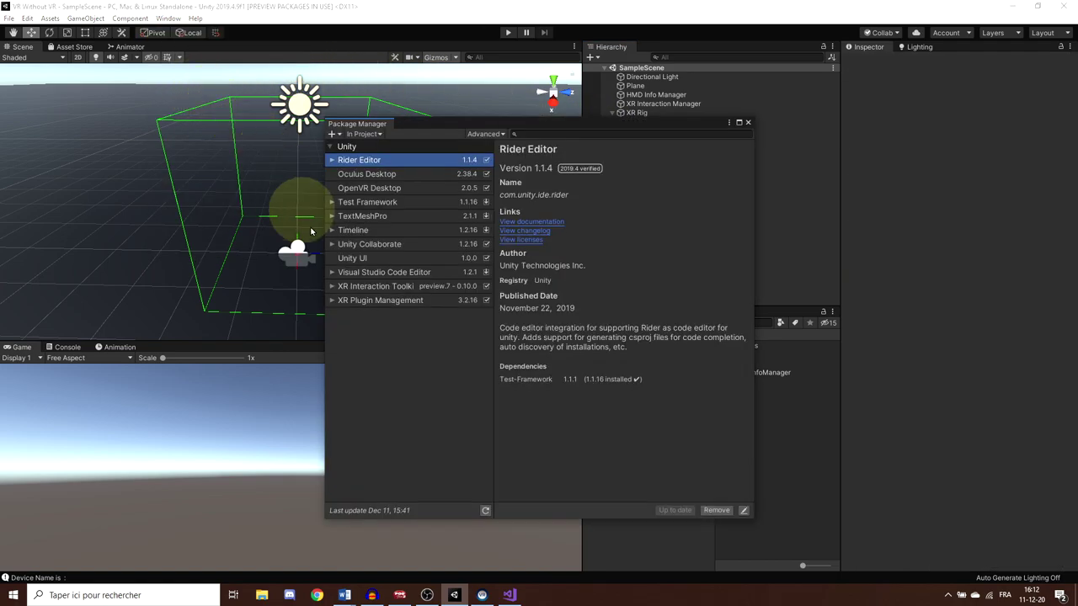
click(377, 287)
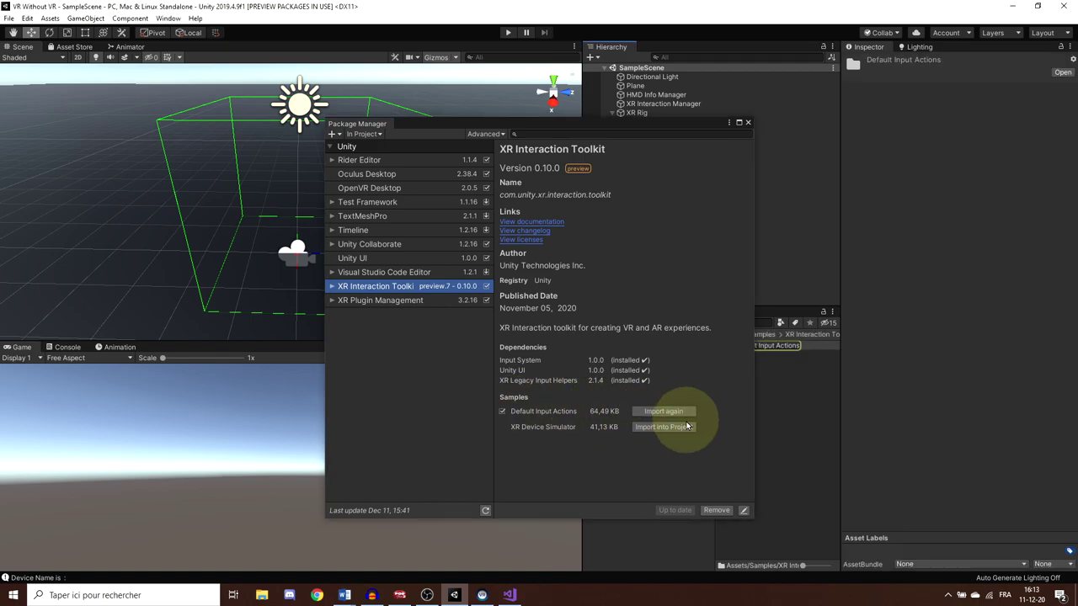
click(746, 124)
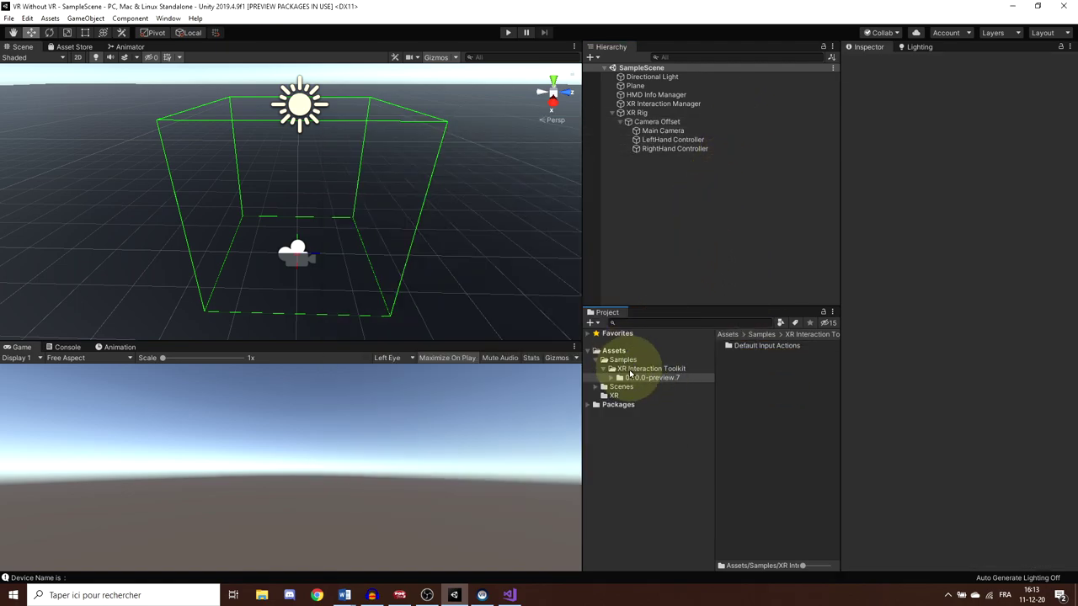
Add the XRI Default Left Controller and XRI Default Right Controller presets to the ActionBasedController defaults
double_click(753, 346)
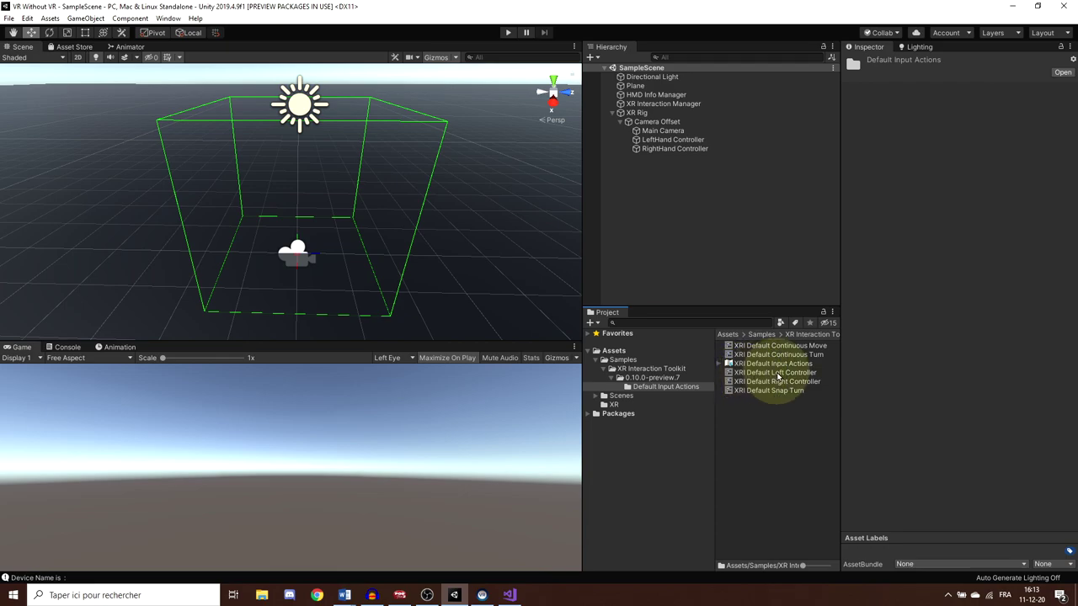
click(773, 373)
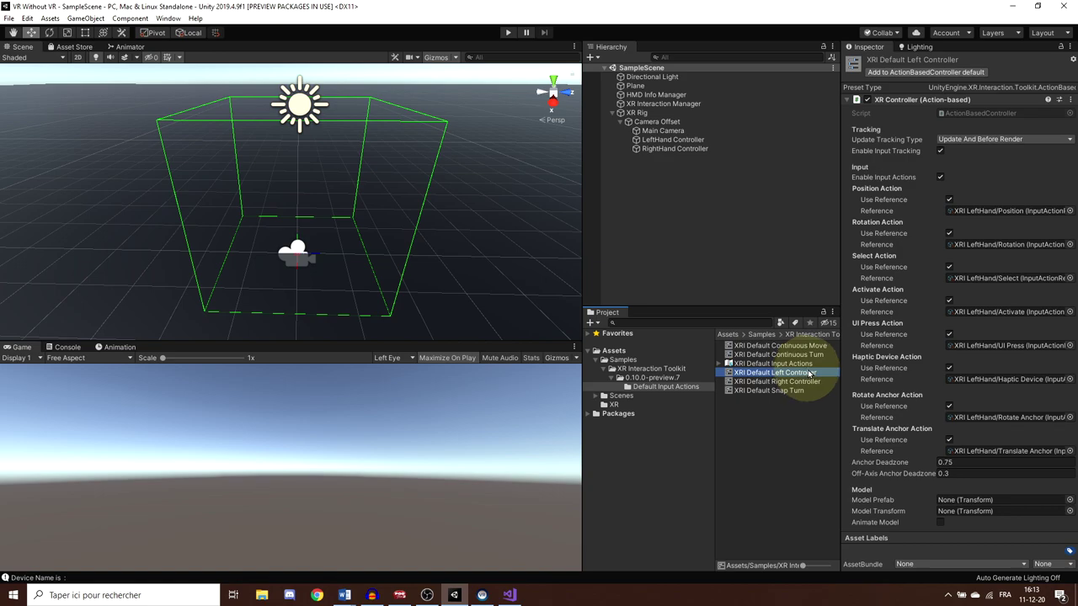
click(915, 72)
click(779, 382)
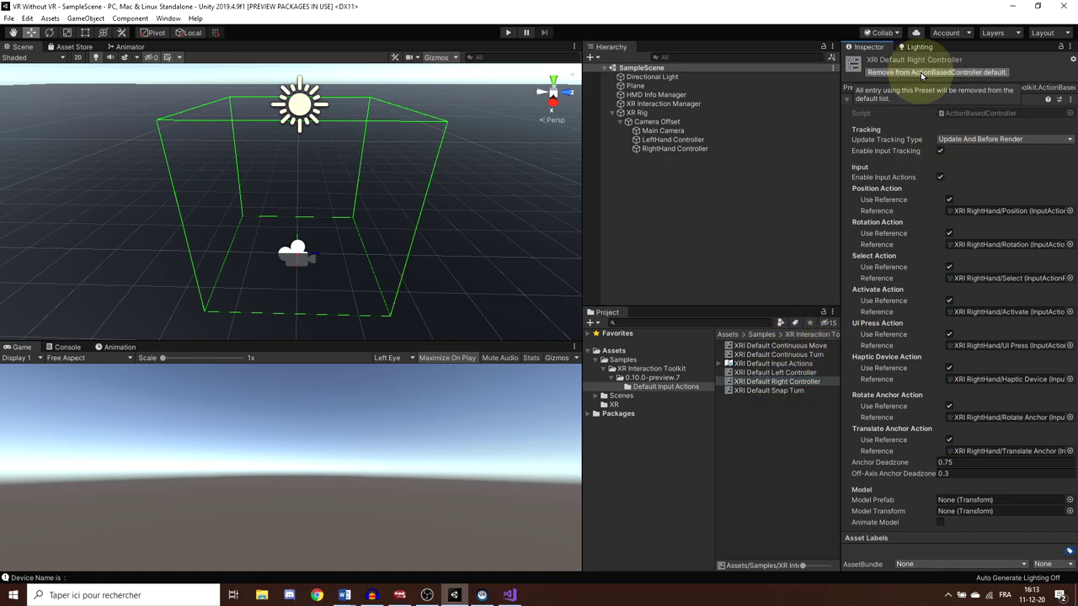
click(920, 73)
In the project's default presets, set the filter Right for XRI Default Right Controller and Left for XRI Default Left Controller
click(28, 18)
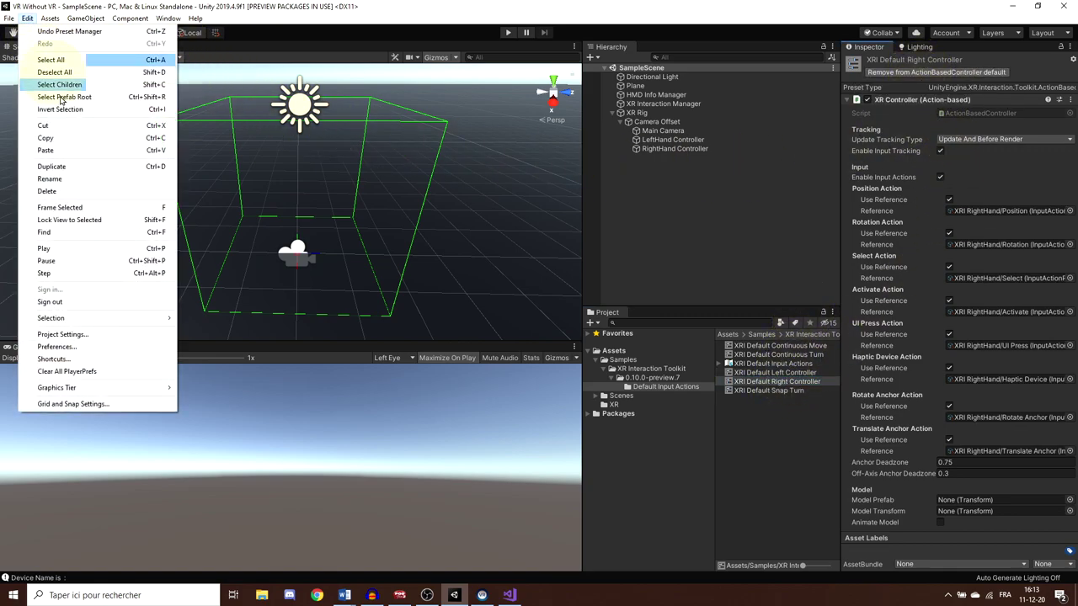
click(85, 334)
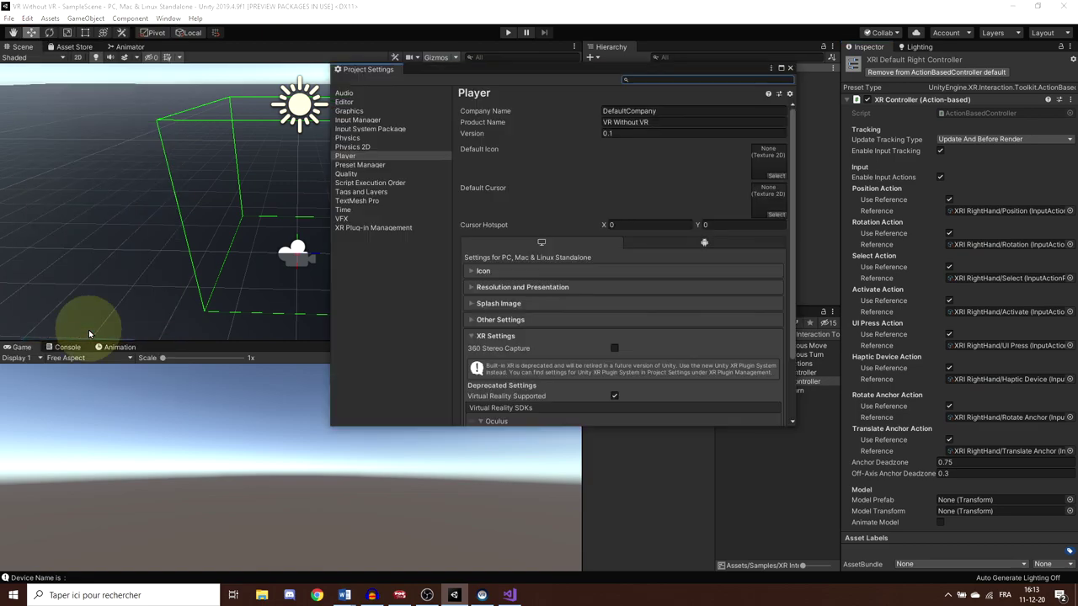
click(357, 165)
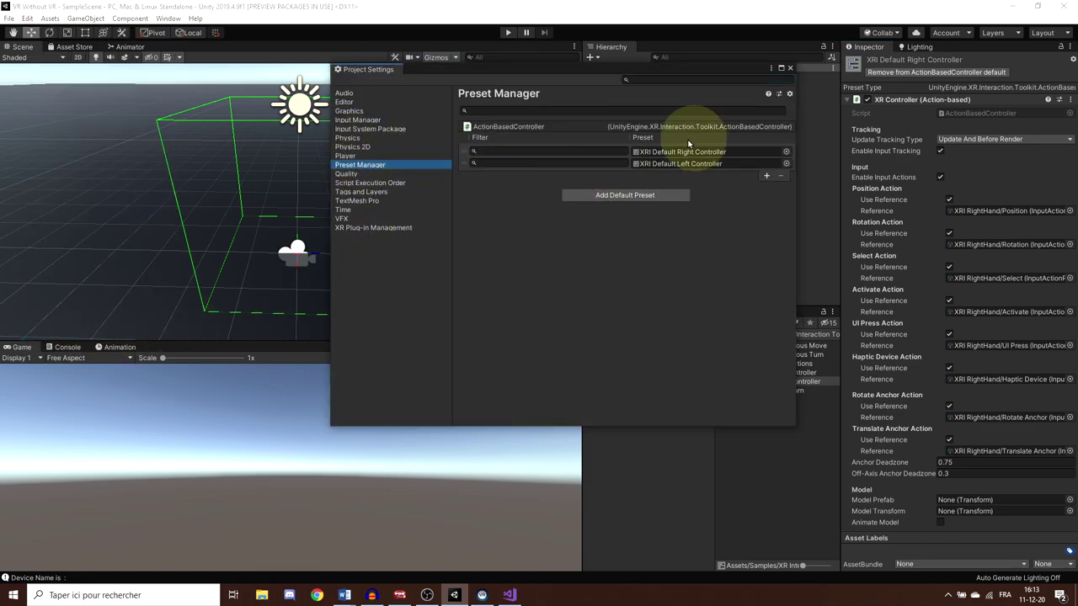
click(506, 152)
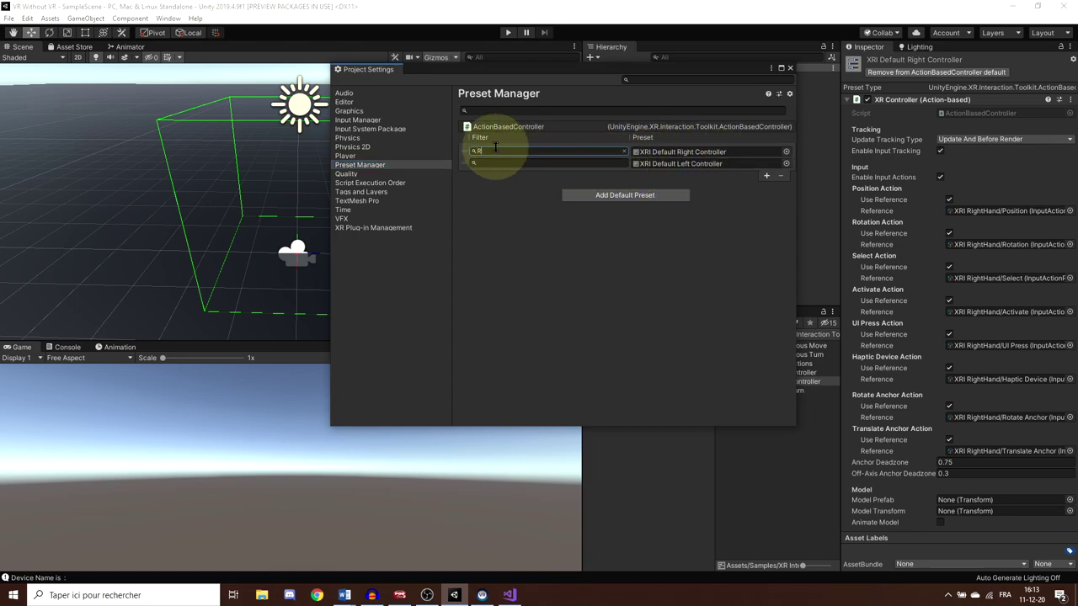
click(501, 162)
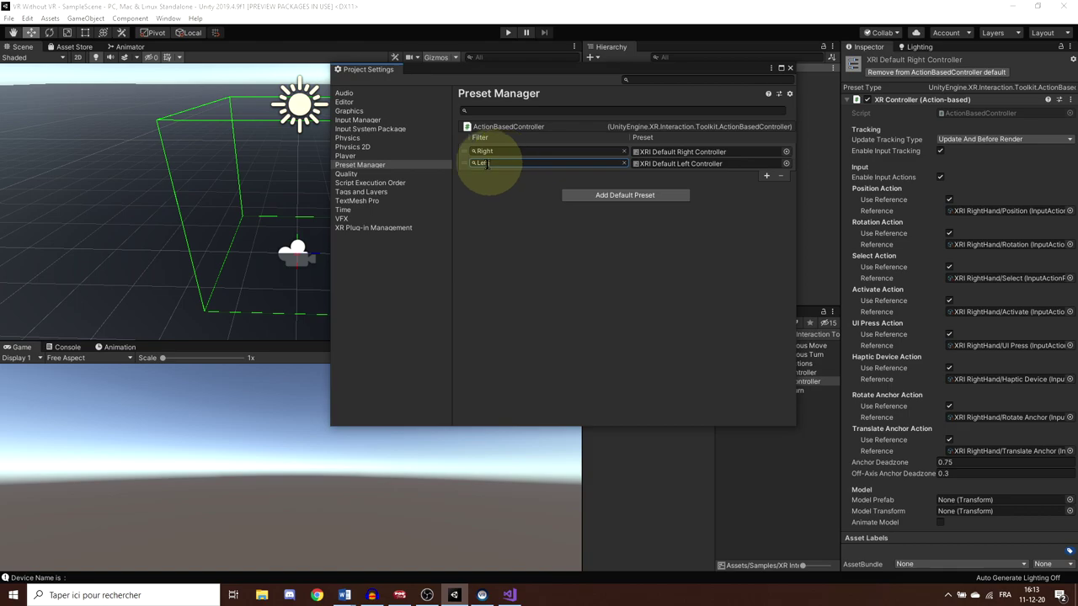
click(790, 68)
Delete the existing XR Rig and add a new Room-Scale XR Rig (Action-based) to SampleScene
click(669, 112)
click(673, 139)
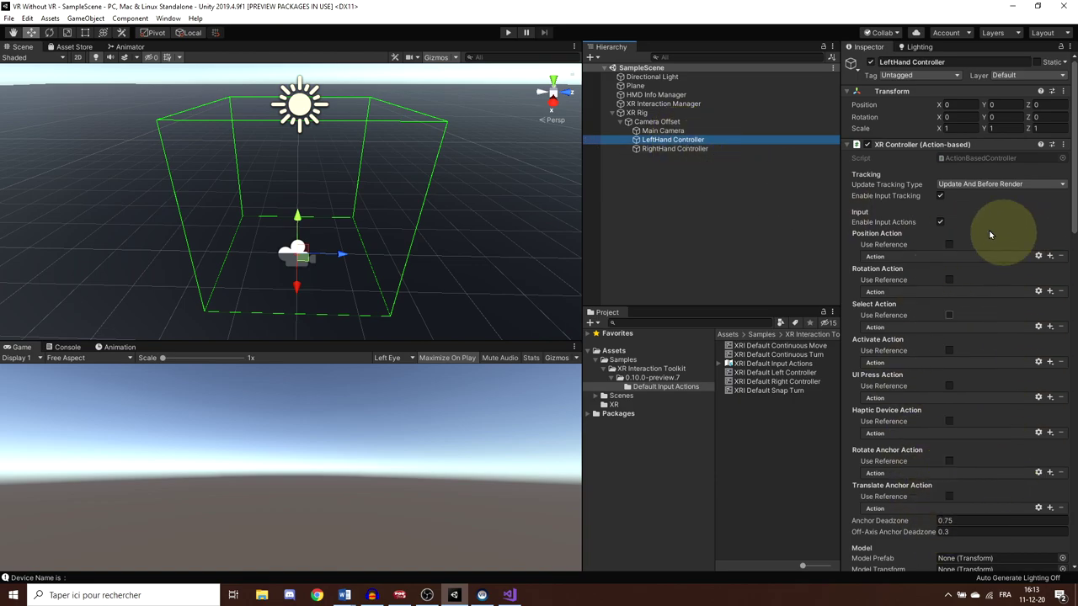
right_click(634, 114)
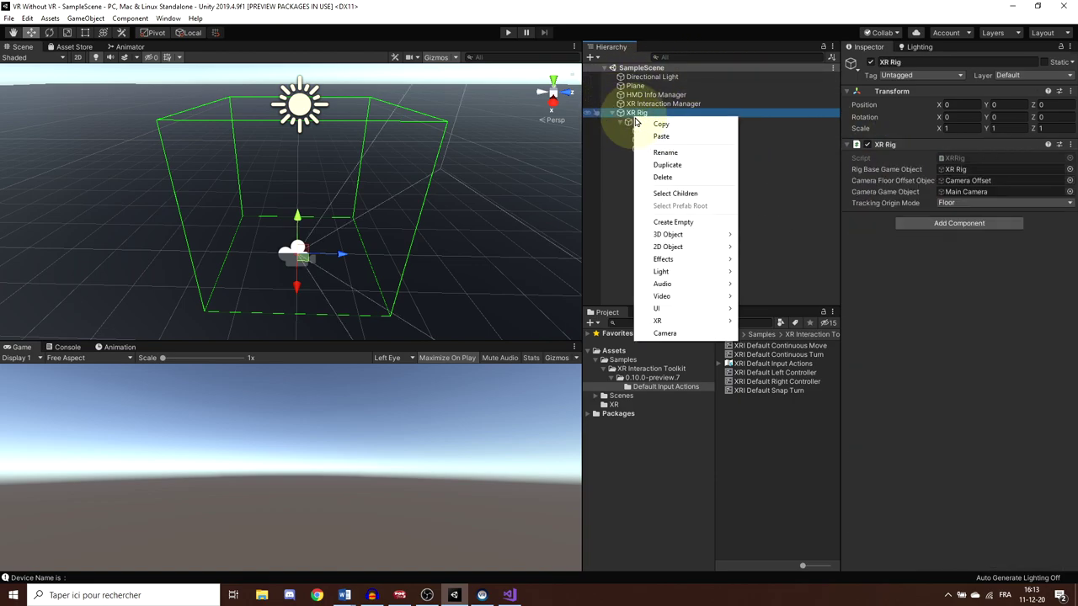
click(665, 178)
right_click(629, 140)
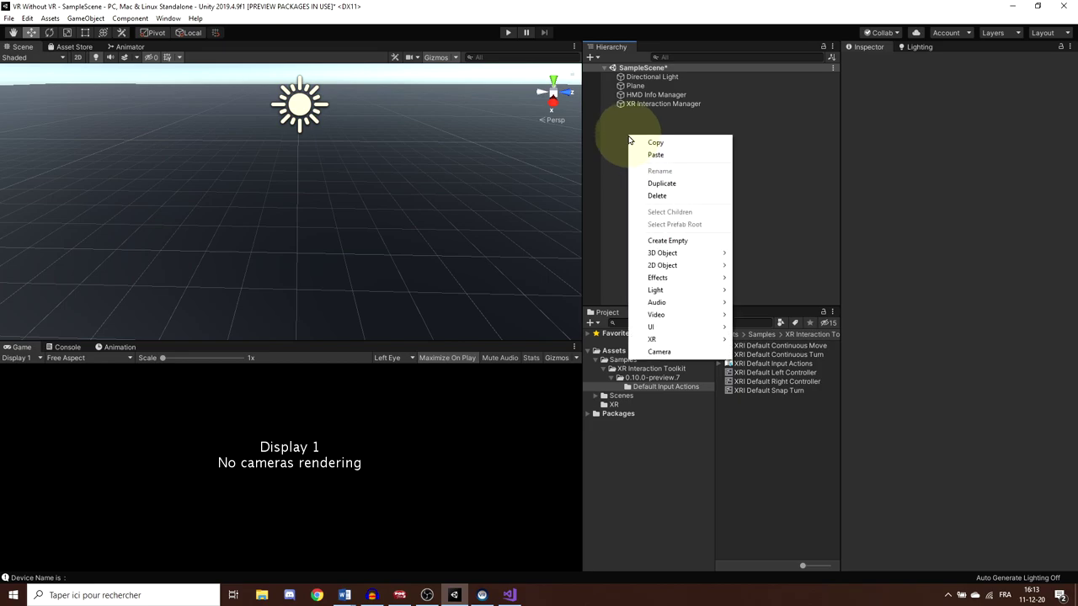
mouse_move(689, 339)
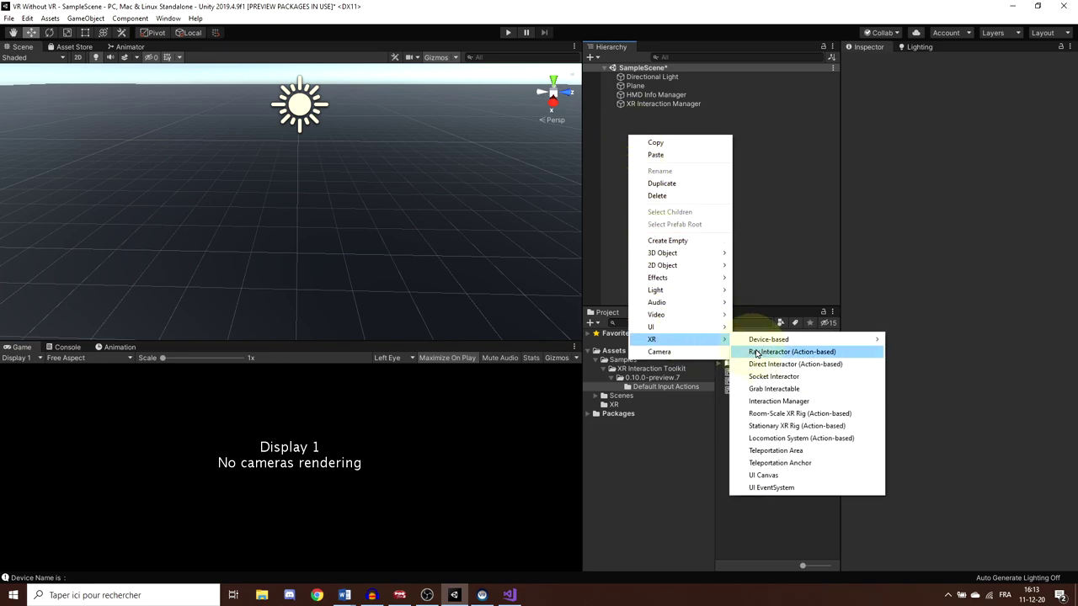
click(795, 413)
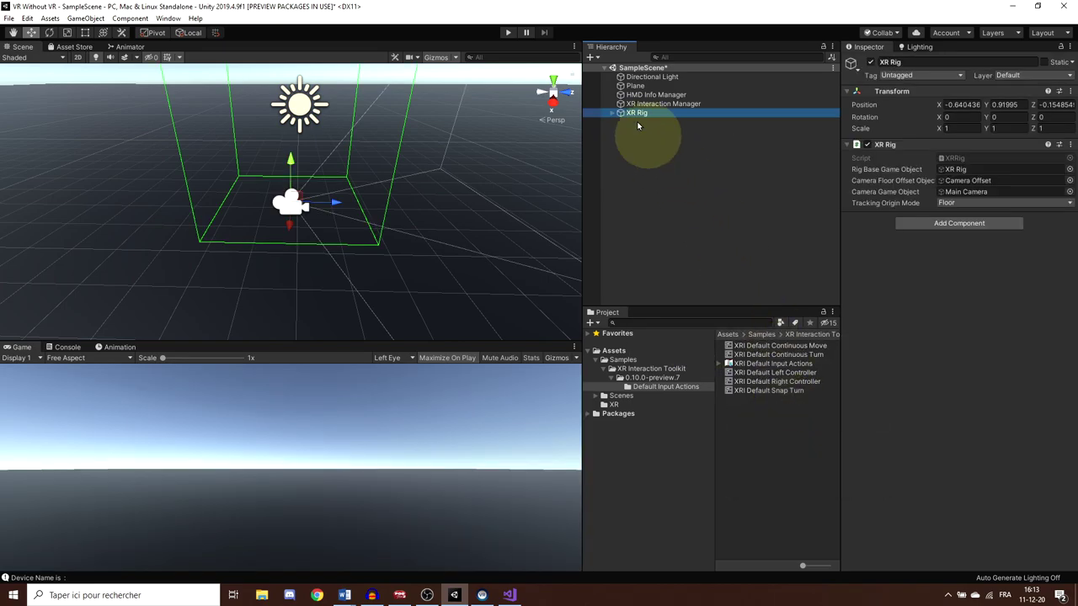
Expand the new XR Rig and check the input action references on its LeftHand and RightHand Controllers
click(620, 121)
click(644, 139)
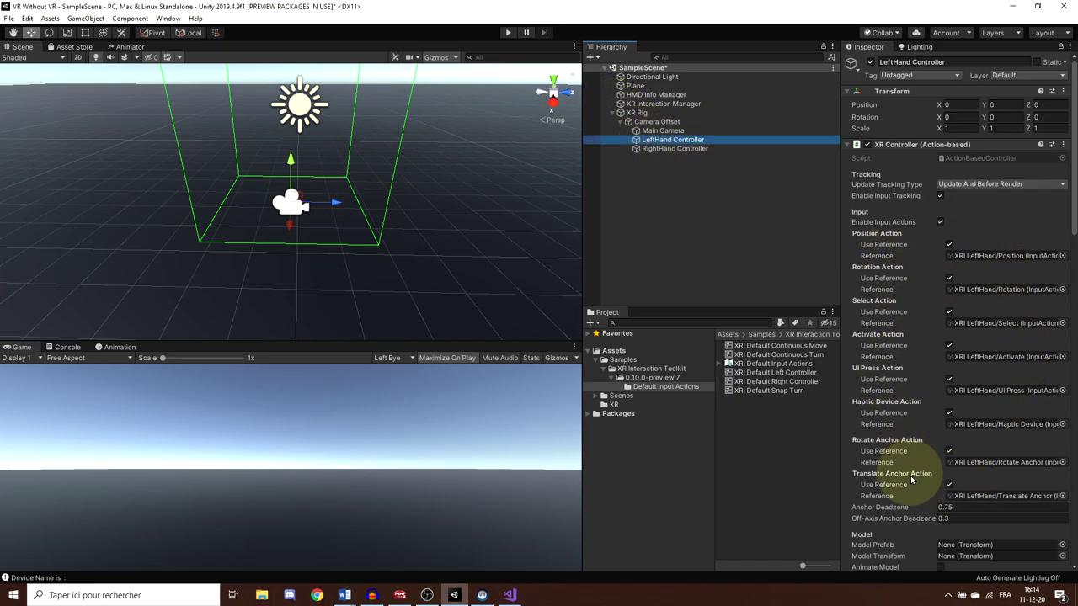
click(675, 149)
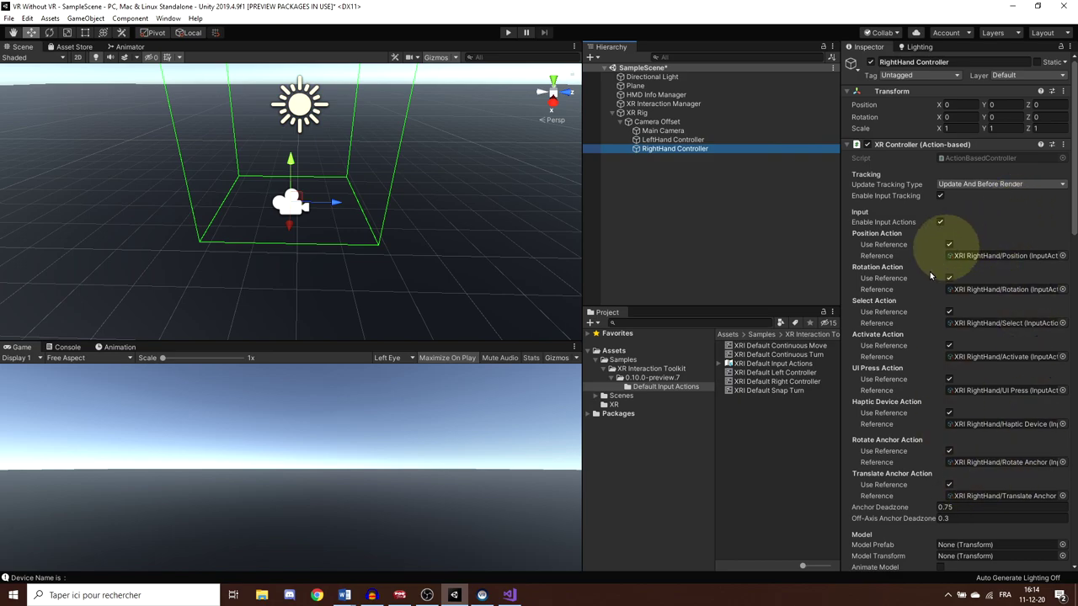
click(624, 177)
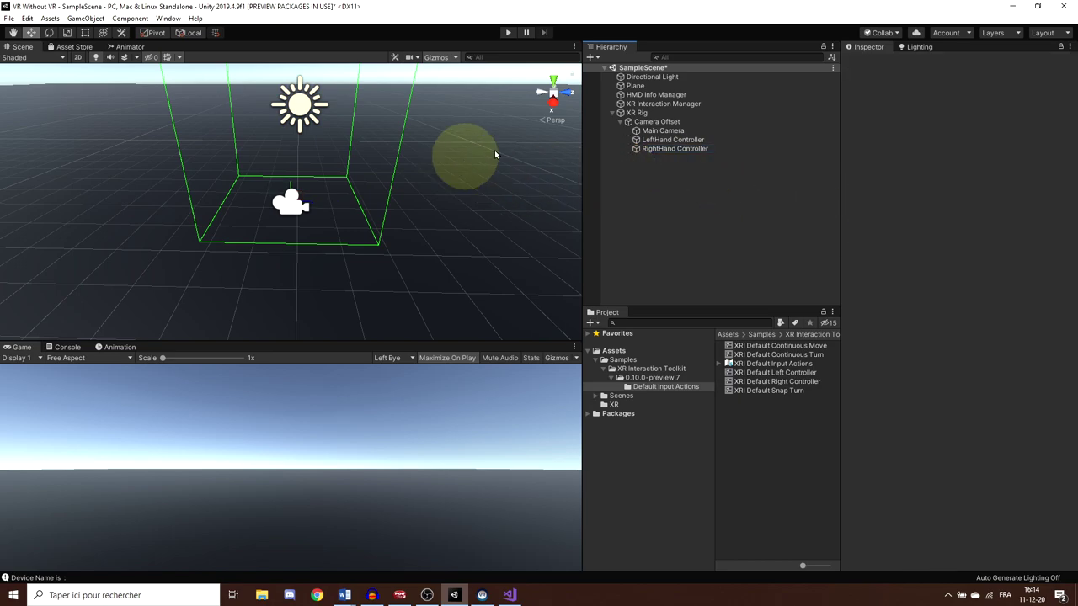
Add an Input Action Manager component to the XR Rig
scroll(260, 173, up, 3)
middle_drag(224, 190, 245, 215)
scroll(269, 231, up, 2)
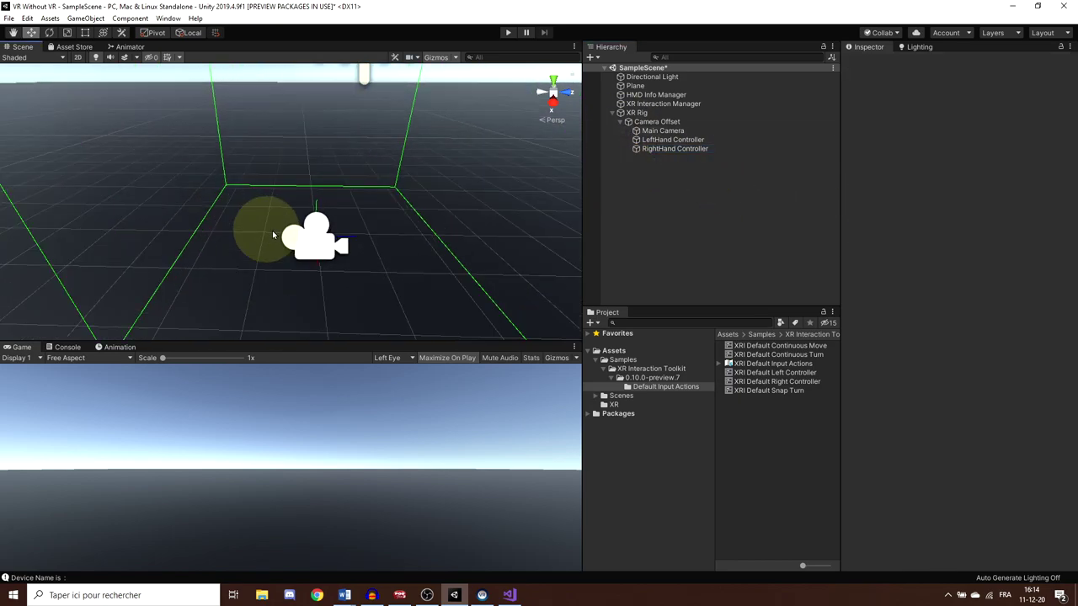
click(665, 116)
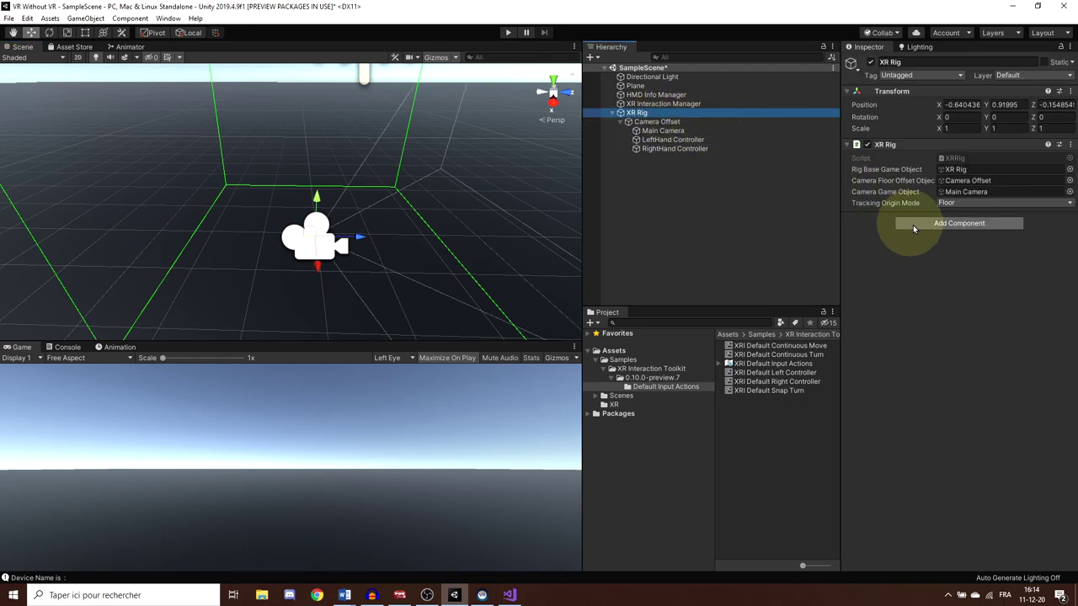
click(914, 224)
text(Action)
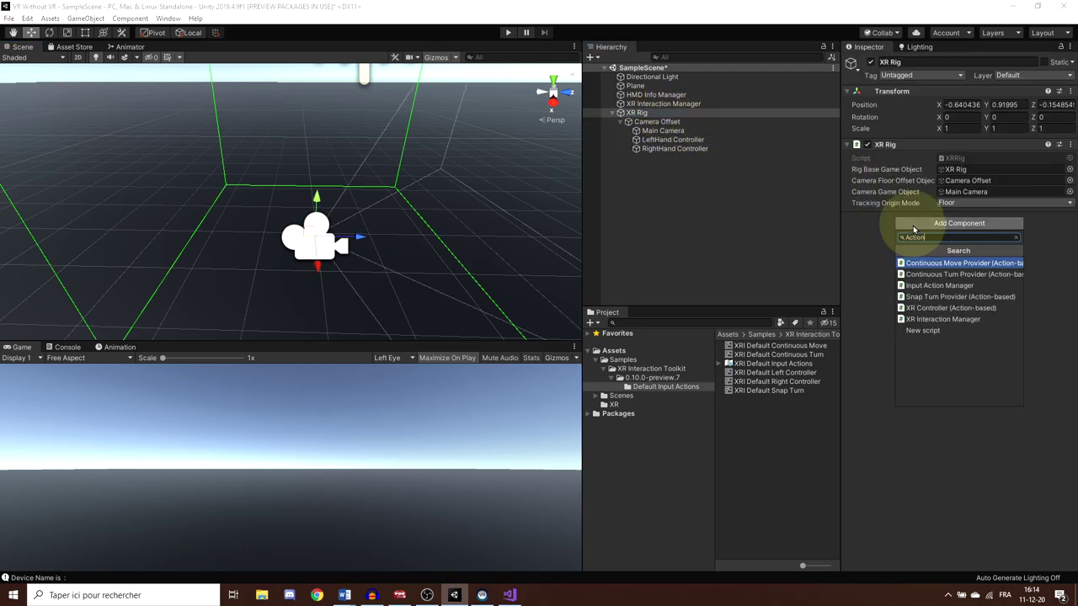
key(Down)
key(Return)
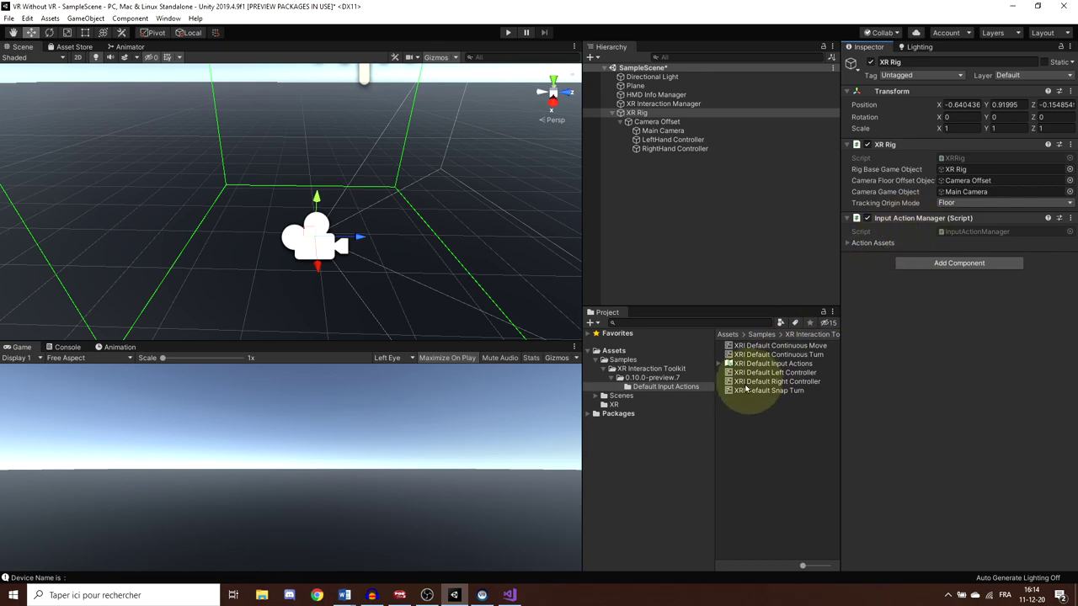
Assign the XRI Default Input Actions asset to the Input Action Manager's Action Assets list
click(857, 246)
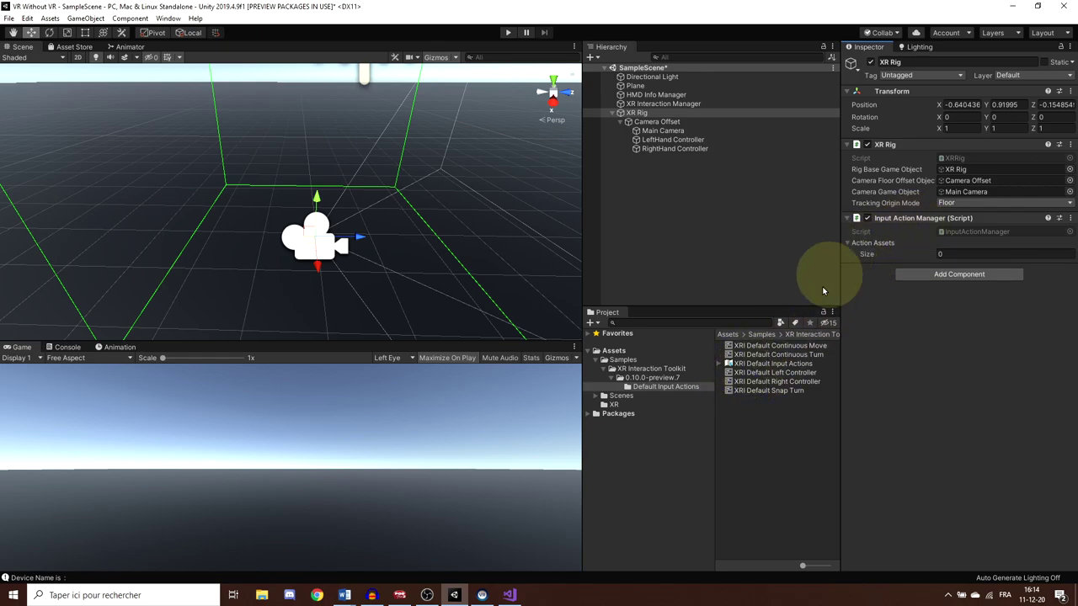
click(763, 365)
drag(813, 340, 891, 246)
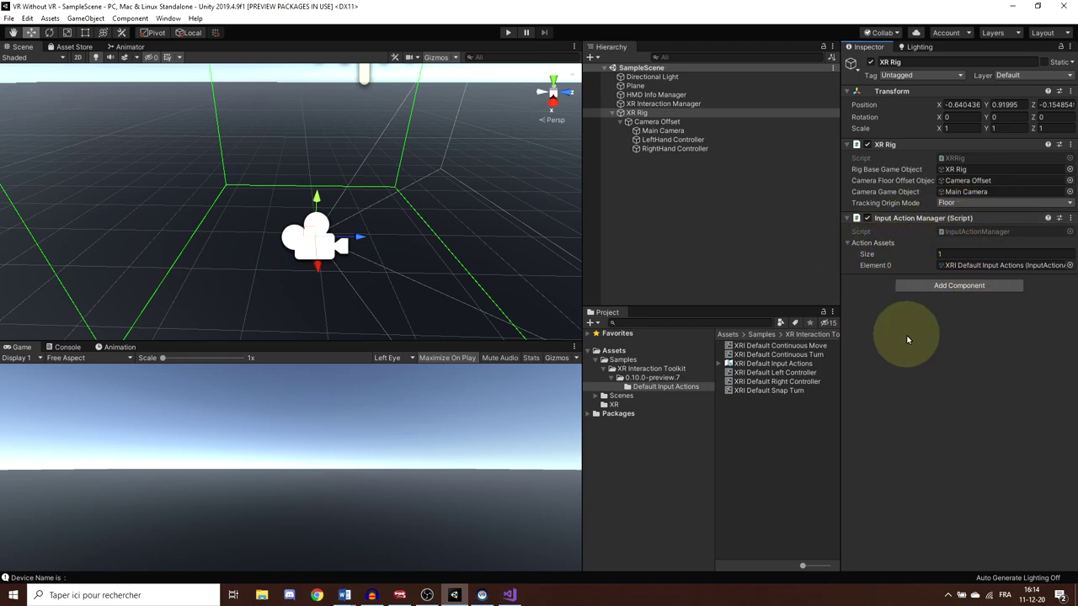
Set the XR Rig's position to 0, 0, 0
right_drag(232, 175, 472, 212)
click(968, 105)
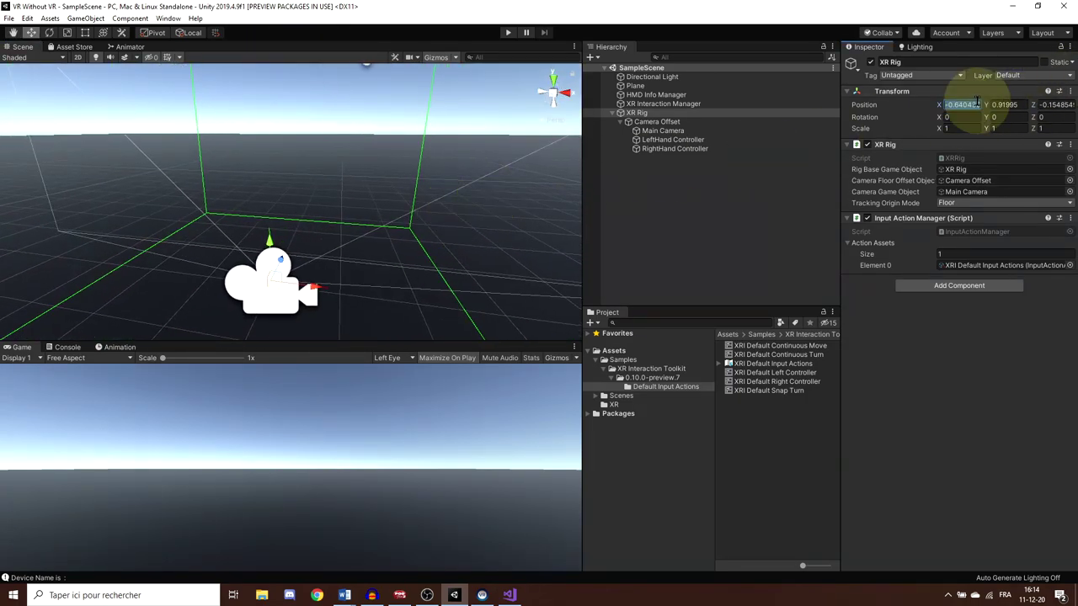
key(Tab)
text(0)
click(957, 104)
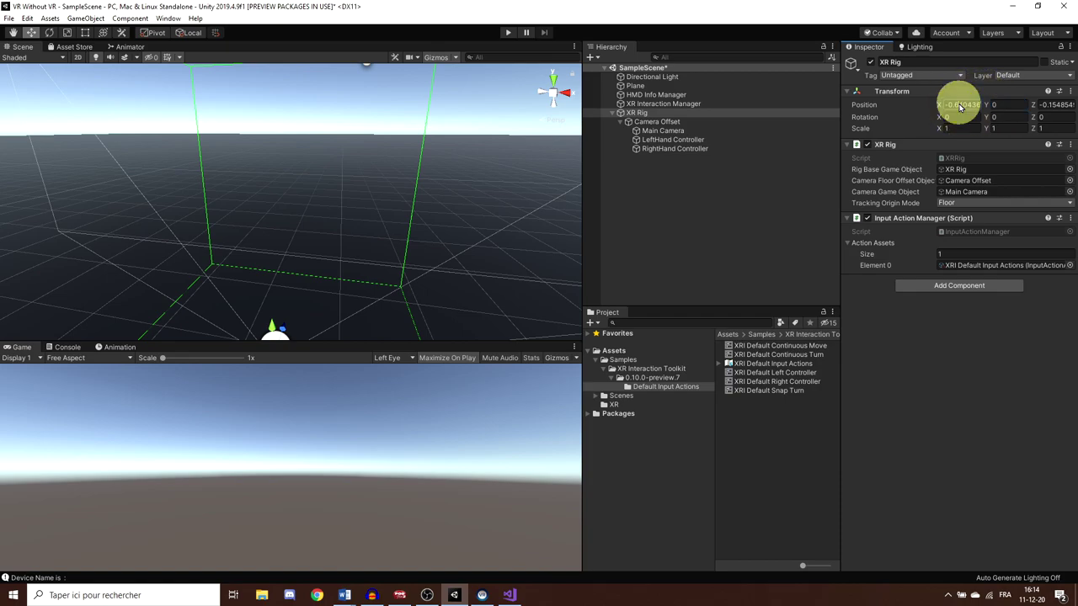
text(0)
key(Tab)
key(Tab)
text(0)
Run the scene in play mode, restore the maximized Game view to check the rig beside it, and stop playing
scroll(292, 245, down, 4)
scroll(291, 245, up, 3)
middle_drag(292, 245, 279, 235)
right_drag(279, 236, 361, 231)
middle_drag(361, 230, 401, 226)
alt+drag(402, 223, 226, 249)
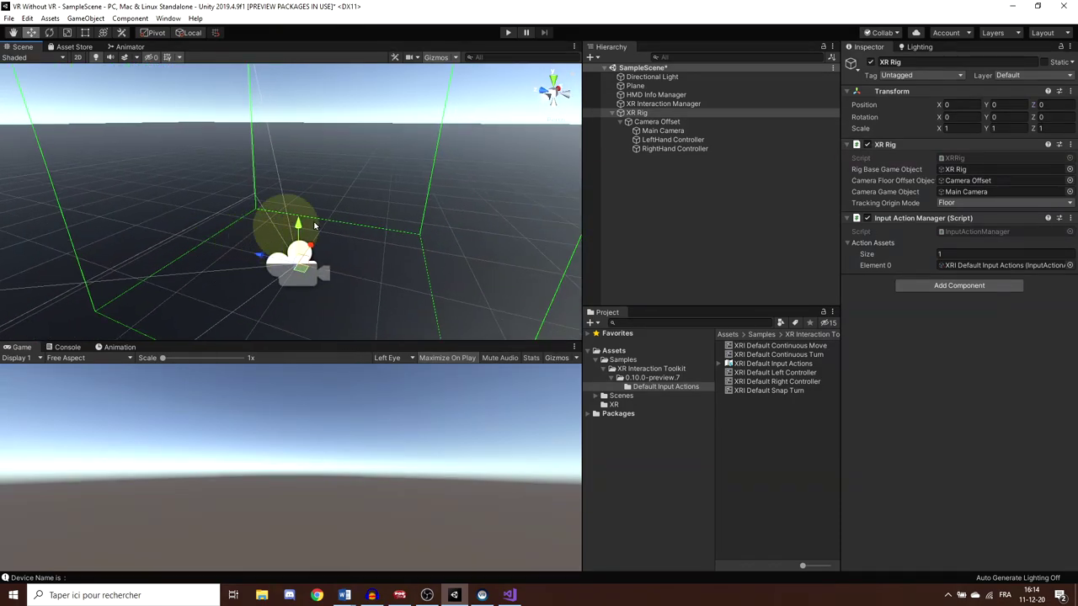
click(500, 34)
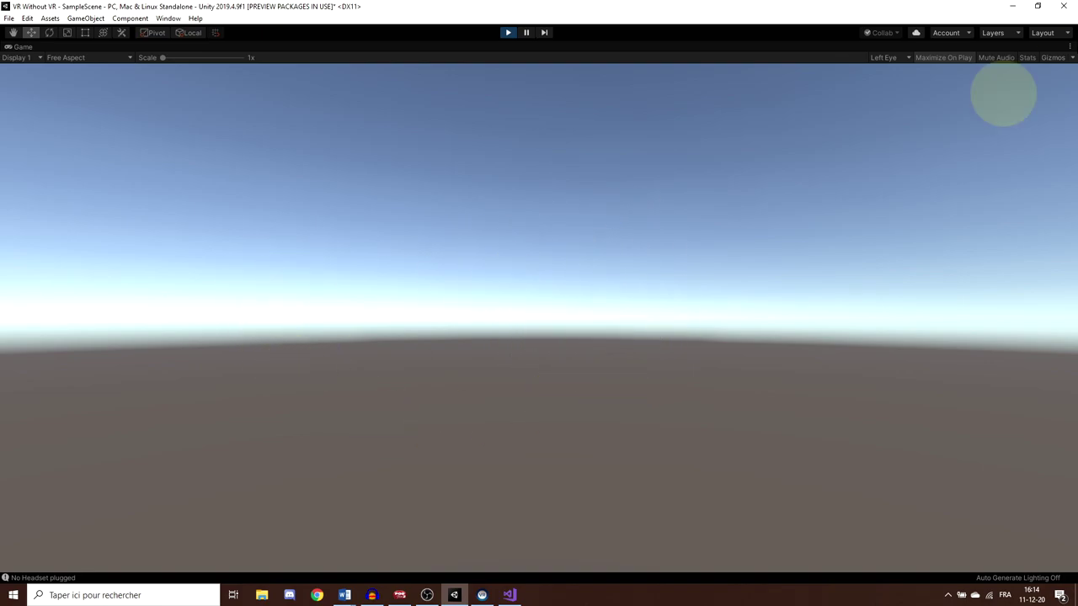
click(1069, 45)
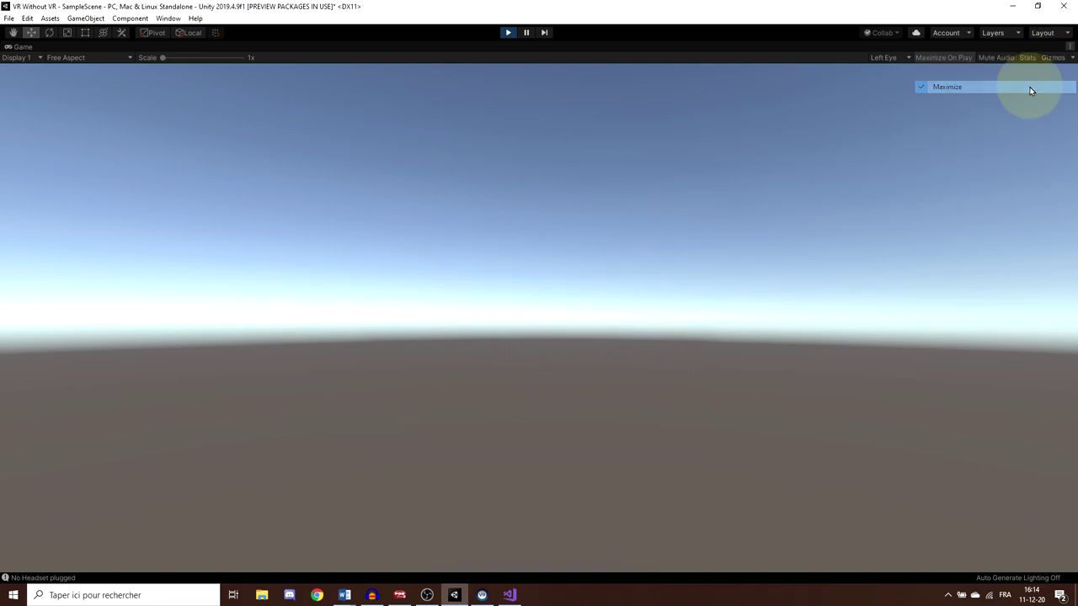
click(1029, 87)
middle_drag(399, 208, 474, 201)
click(506, 34)
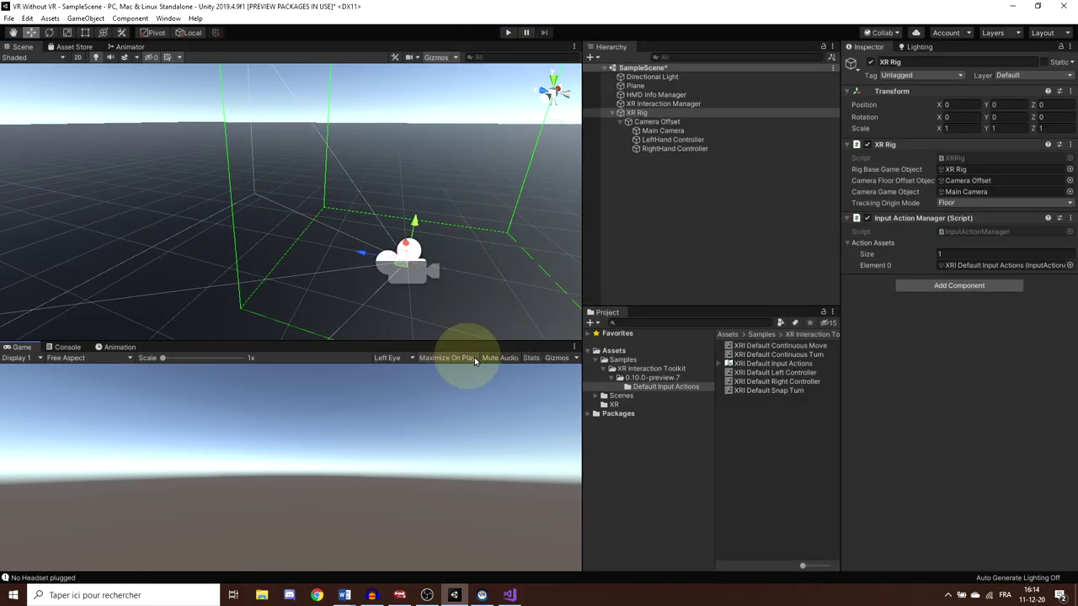
Import the XR Device Simulator sample of the XR Interaction Toolkit package into the project
click(762, 253)
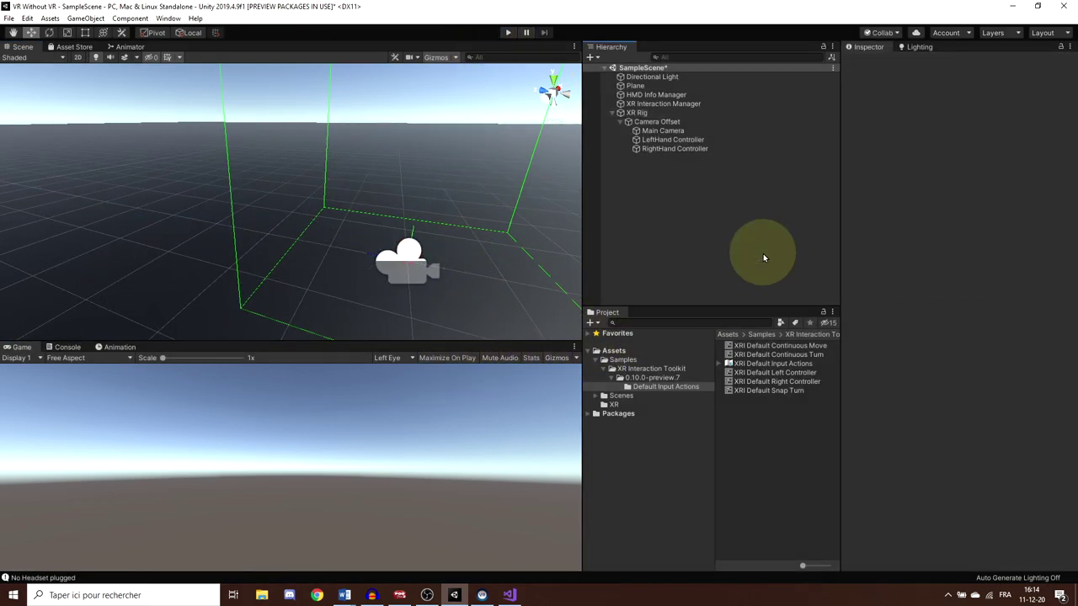
click(611, 112)
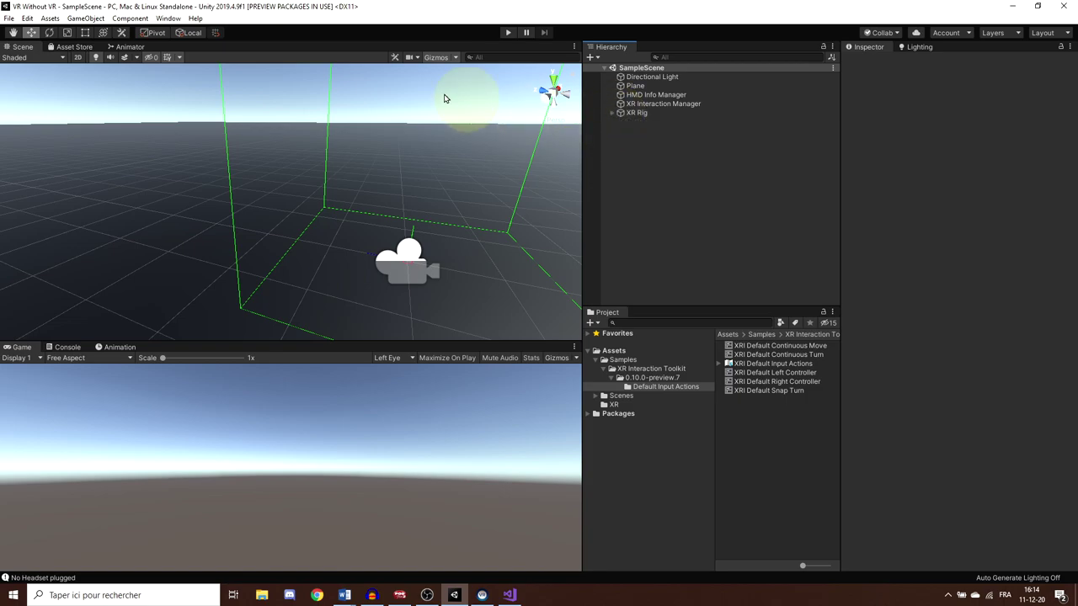
click(166, 18)
click(197, 88)
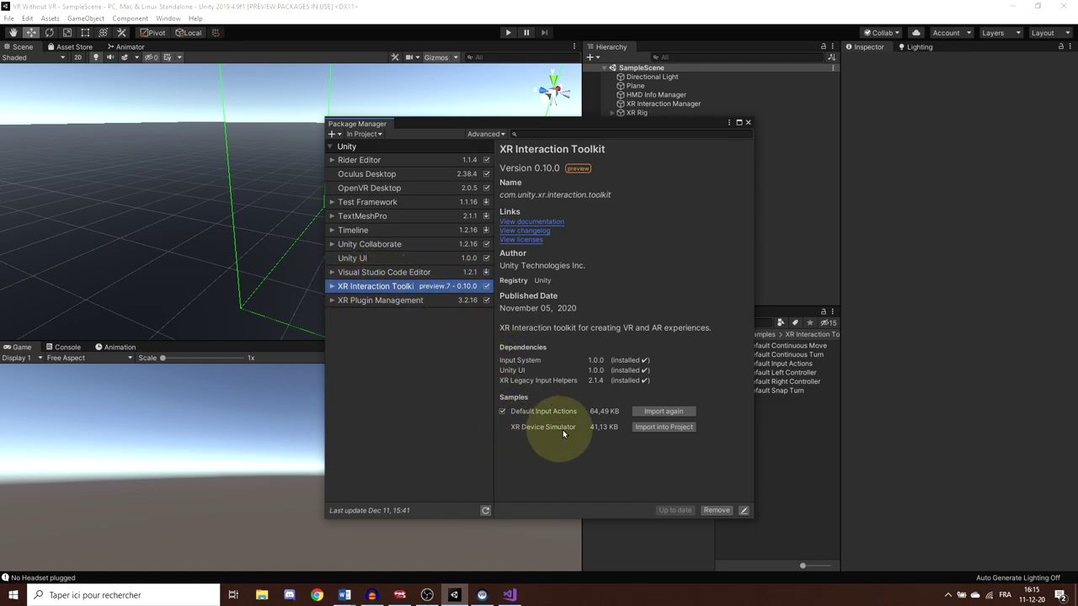
click(664, 428)
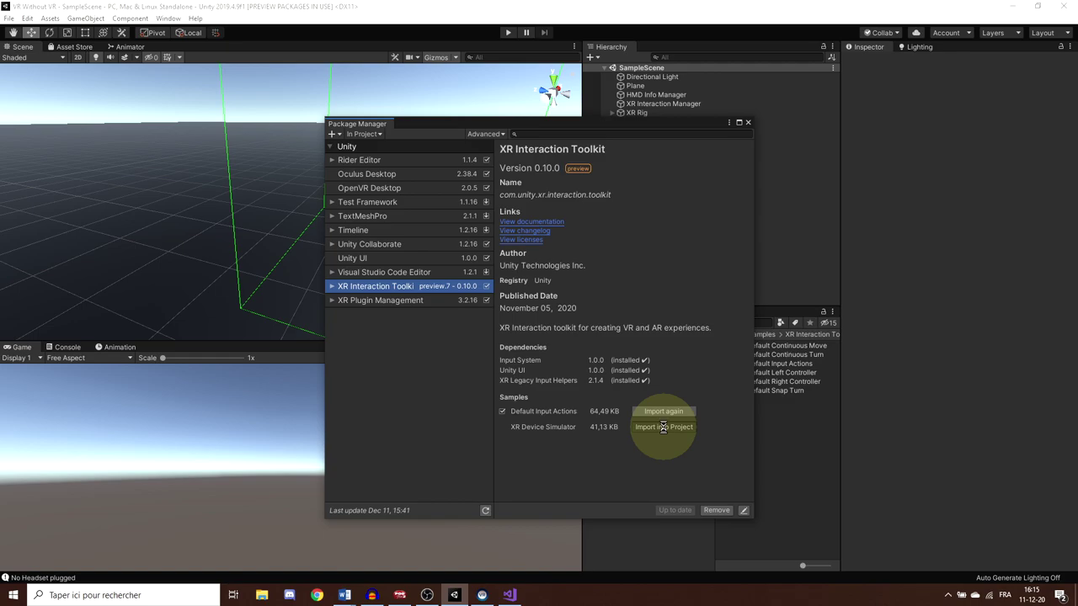
click(745, 121)
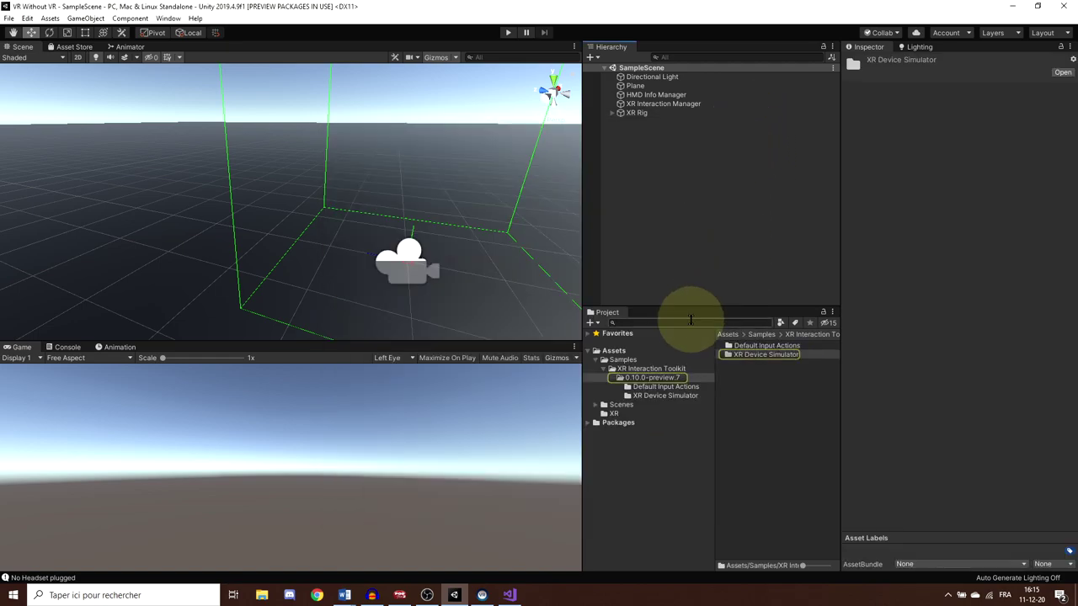
Search the project assets for XR Device Simulator and add that prefab to the SampleScene hierarchy
text(XR)
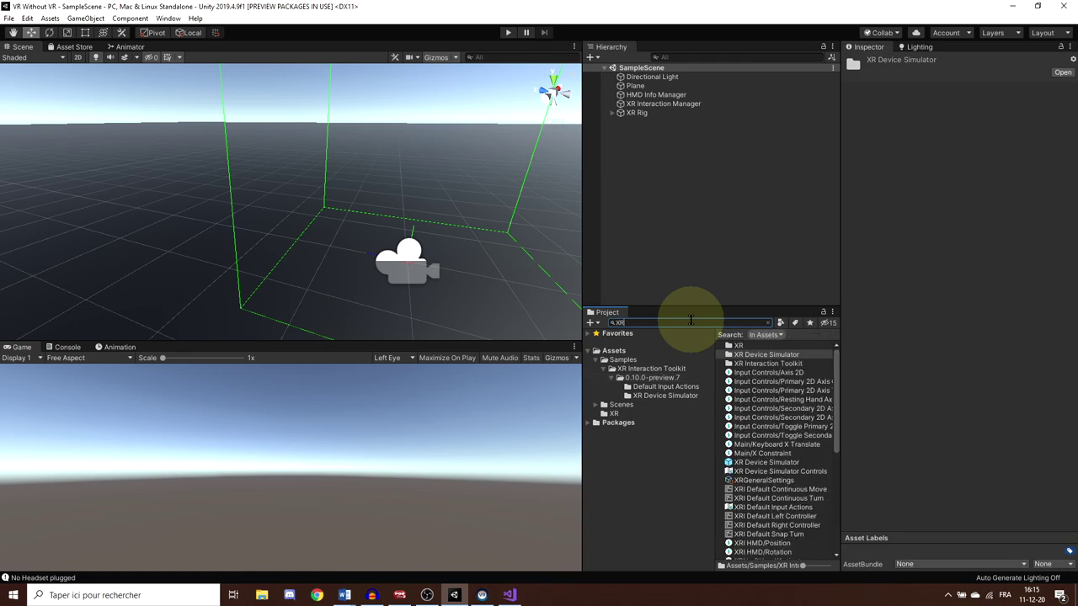
text( Device Simulator)
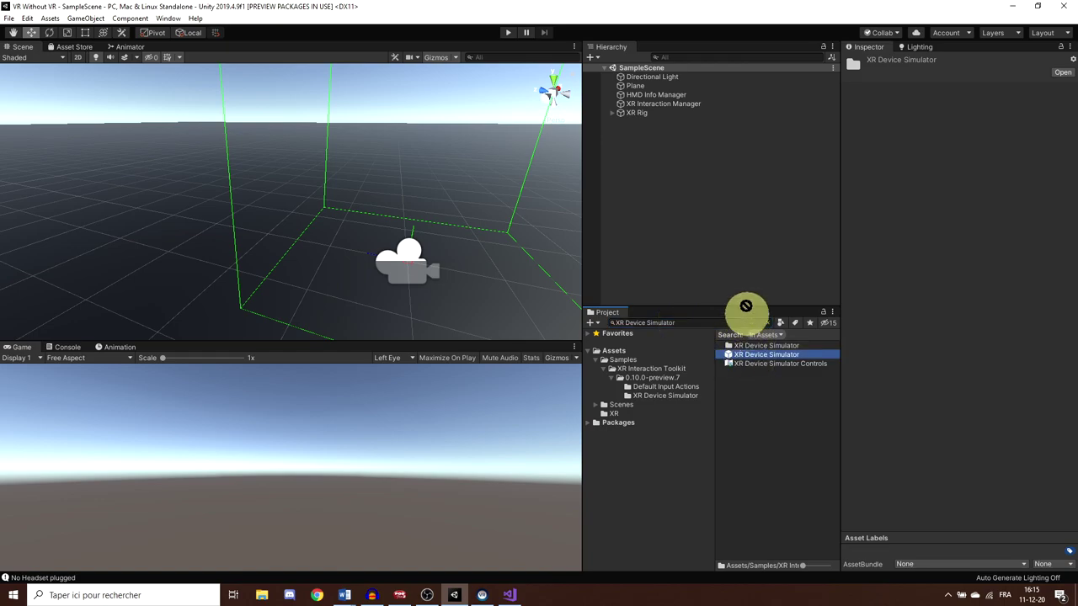
drag(745, 302, 661, 221)
scroll(300, 241, down, 1)
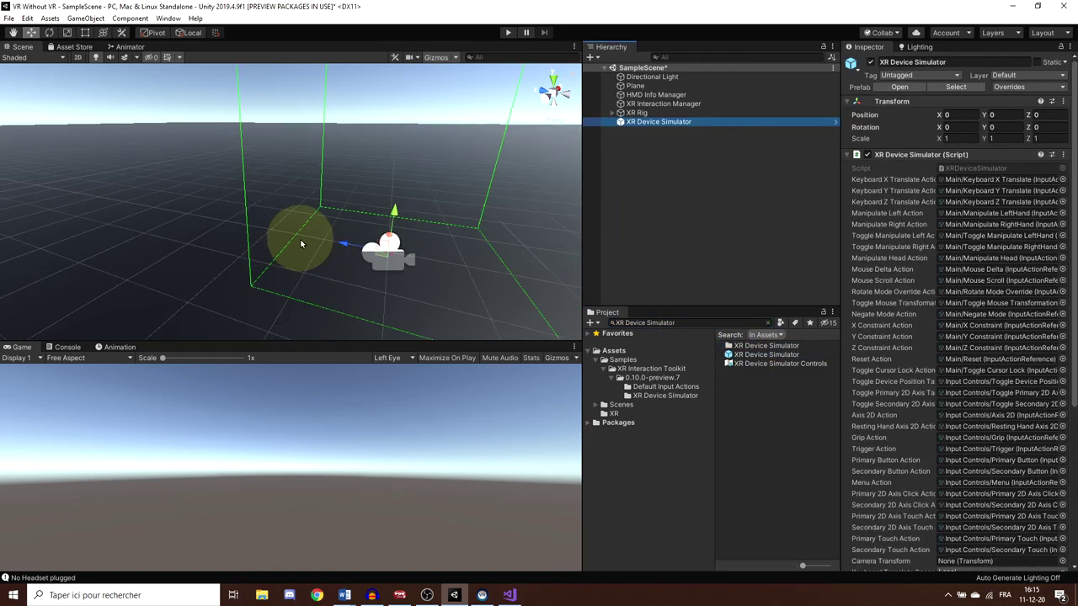
Examine the XR Device Simulator component's action references, translate speeds, sensitivities and its Input Action Manager
scroll(922, 278, down, 5)
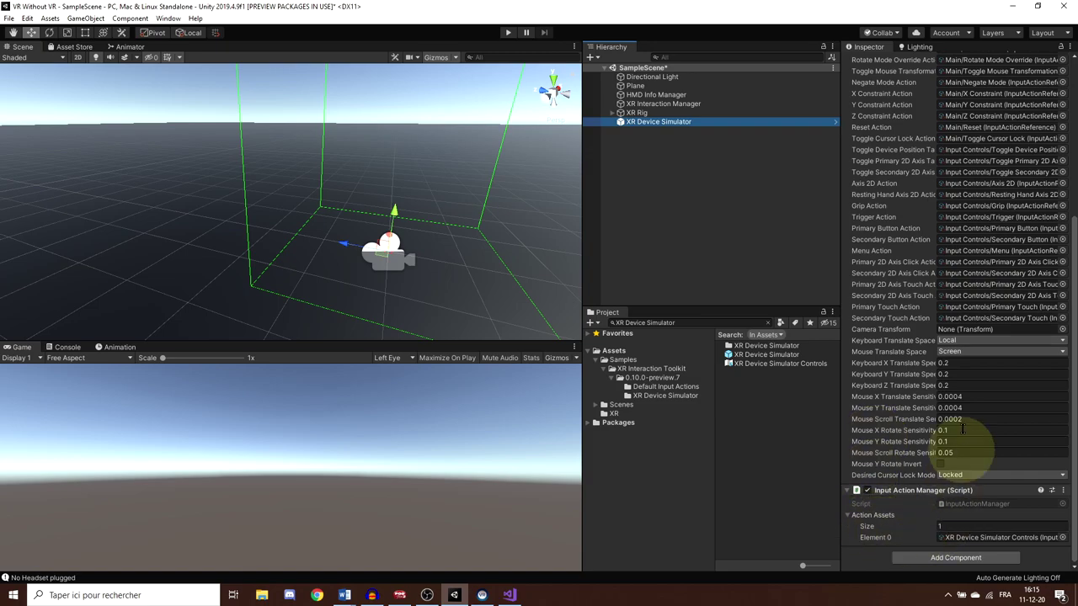
scroll(955, 395, up, 10)
scroll(926, 253, down, 10)
scroll(926, 404, down, 3)
scroll(955, 438, up, 10)
scroll(956, 261, down, 5)
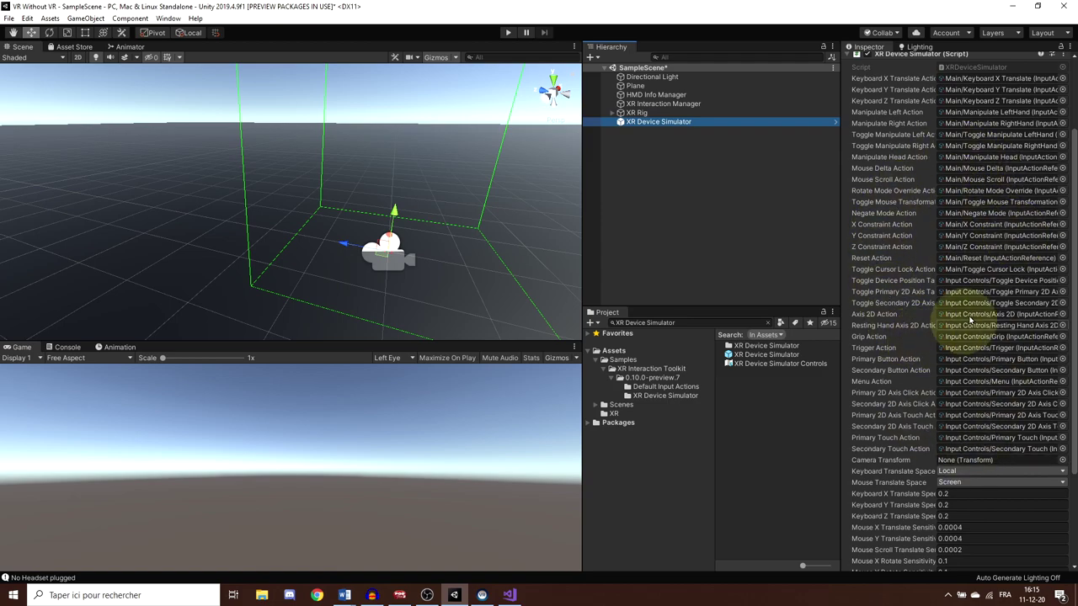
scroll(922, 278, up, 10)
scroll(968, 258, down, 10)
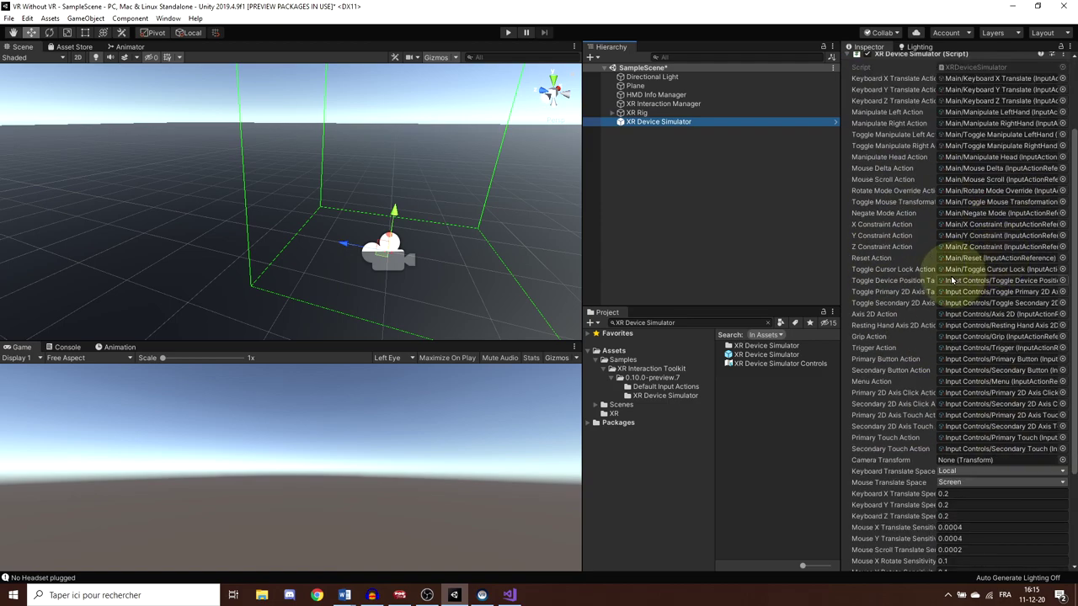
Inspect the Grip action's binding in the XR Device Simulator Controls asset, then close the asset and deselect the simulator
double_click(965, 337)
drag(270, 18, 370, 127)
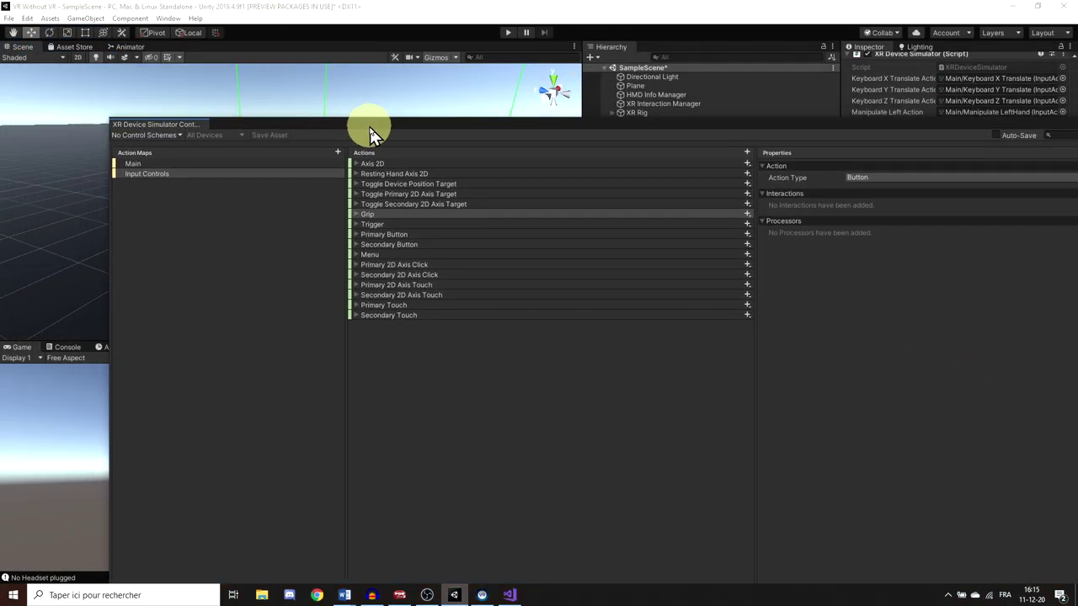
click(354, 215)
click(367, 224)
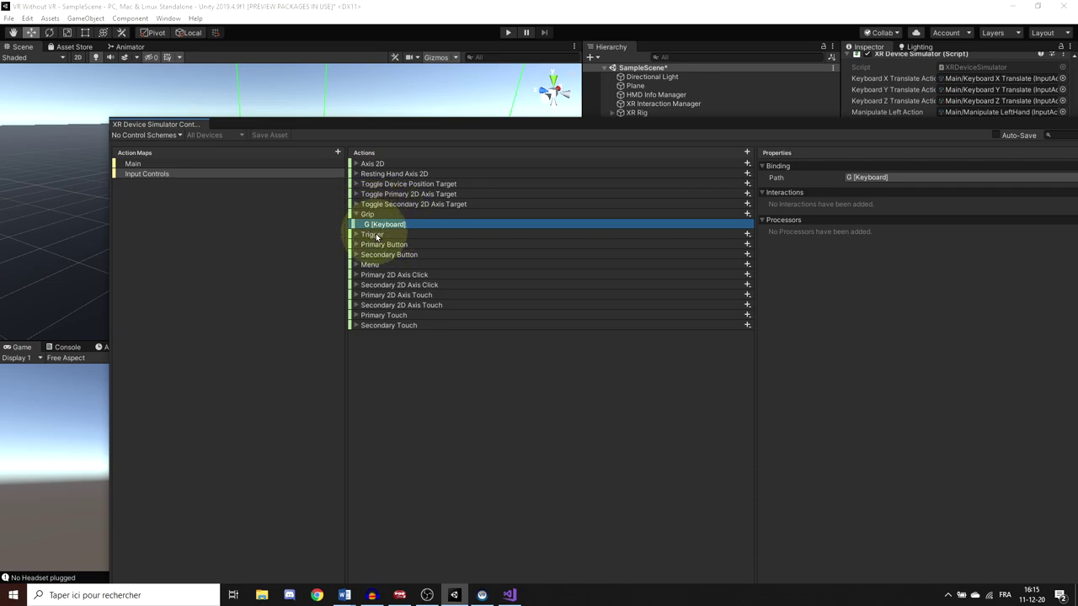
drag(435, 129, 325, 144)
drag(1067, 297, 612, 290)
drag(394, 133, 604, 139)
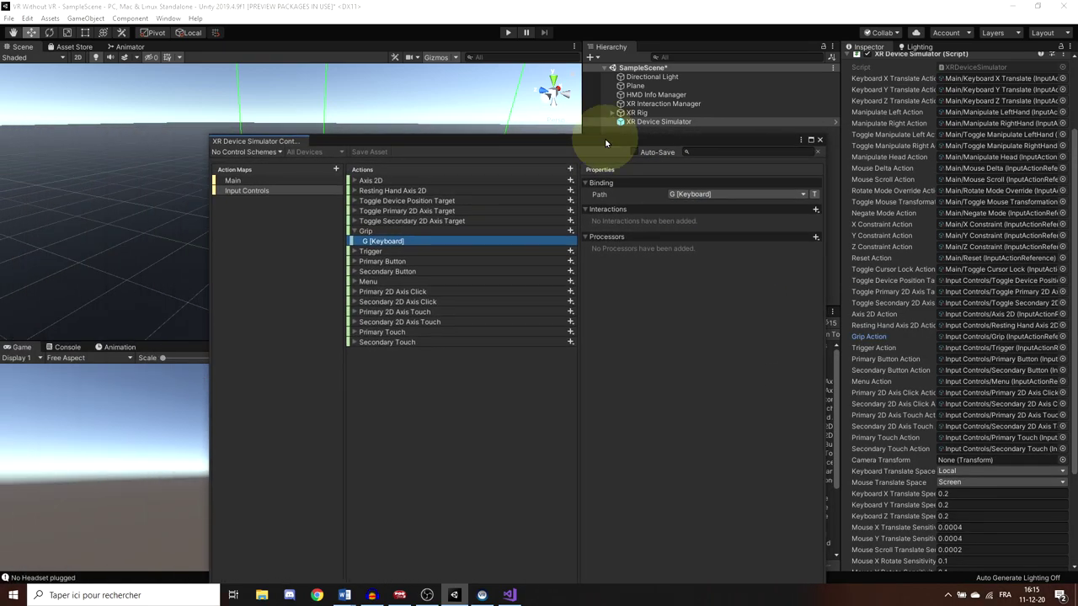
click(819, 142)
scroll(1010, 329, down, 3)
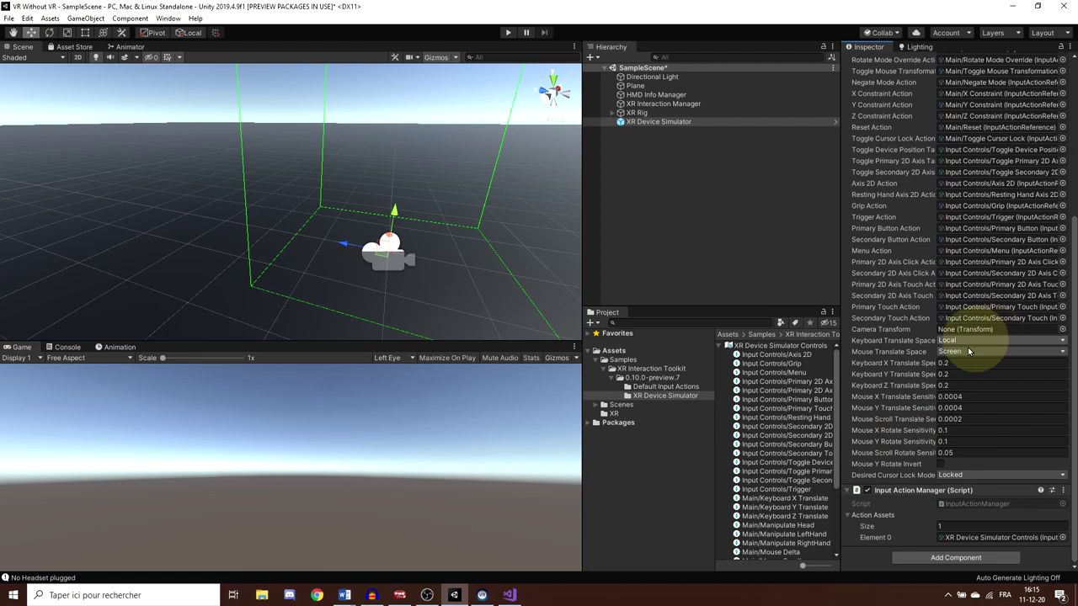
click(708, 206)
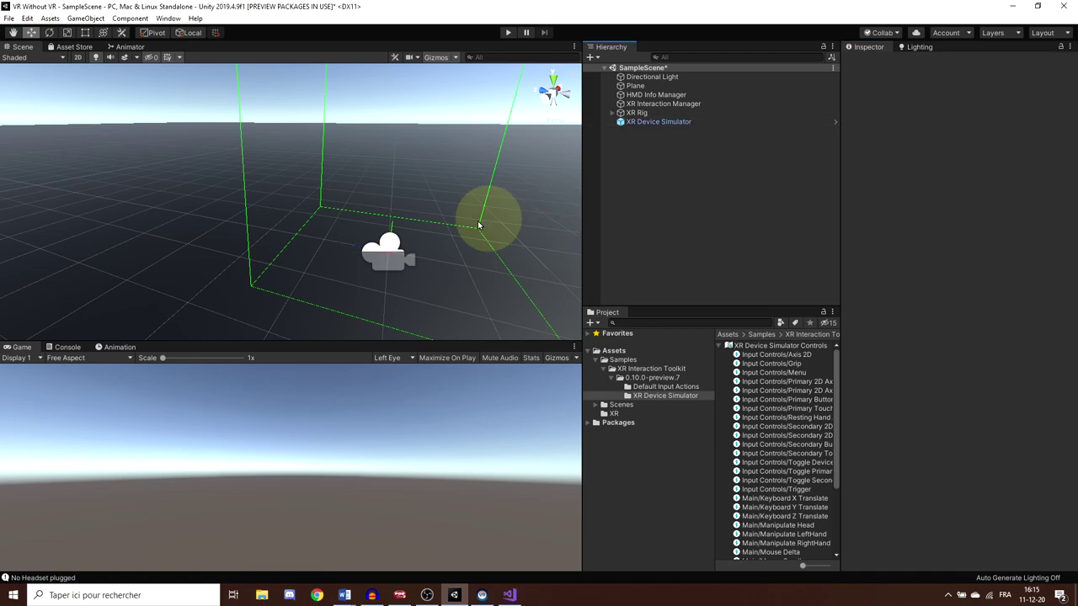
Raise the XR Rig above the ground to a Y position of 1.058
mouse_move(348, 217)
middle_down()
mouse_move(305, 211)
mouse_move(327, 214)
middle_up()
right_drag(397, 202, 298, 195)
middle_drag(446, 231, 370, 194)
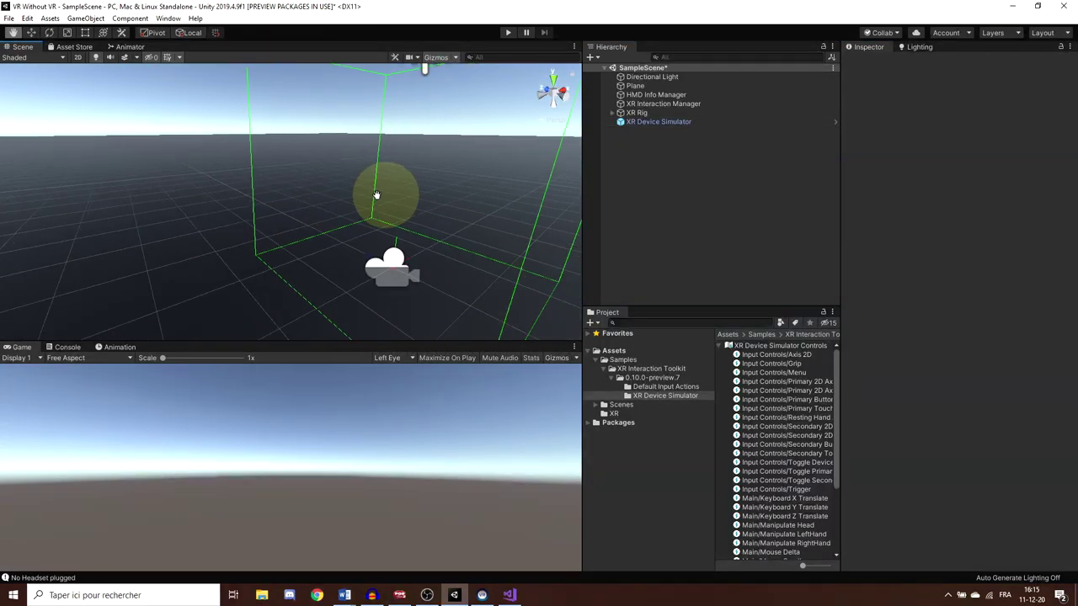
right_drag(371, 195, 405, 196)
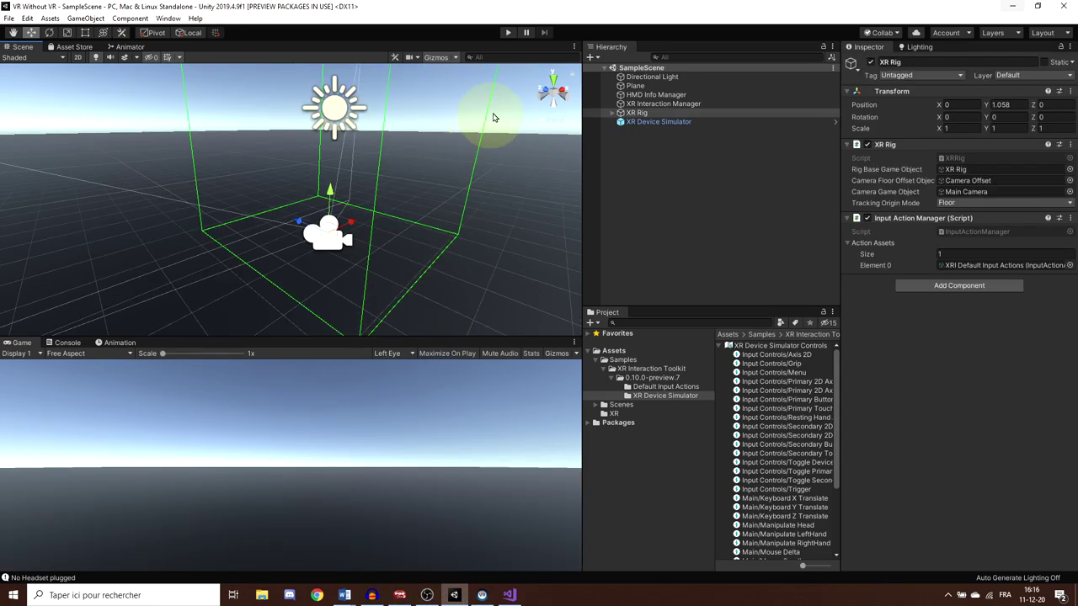
Run the scene in play mode, test moving the simulated headset in the Game view, and stop playing
click(508, 32)
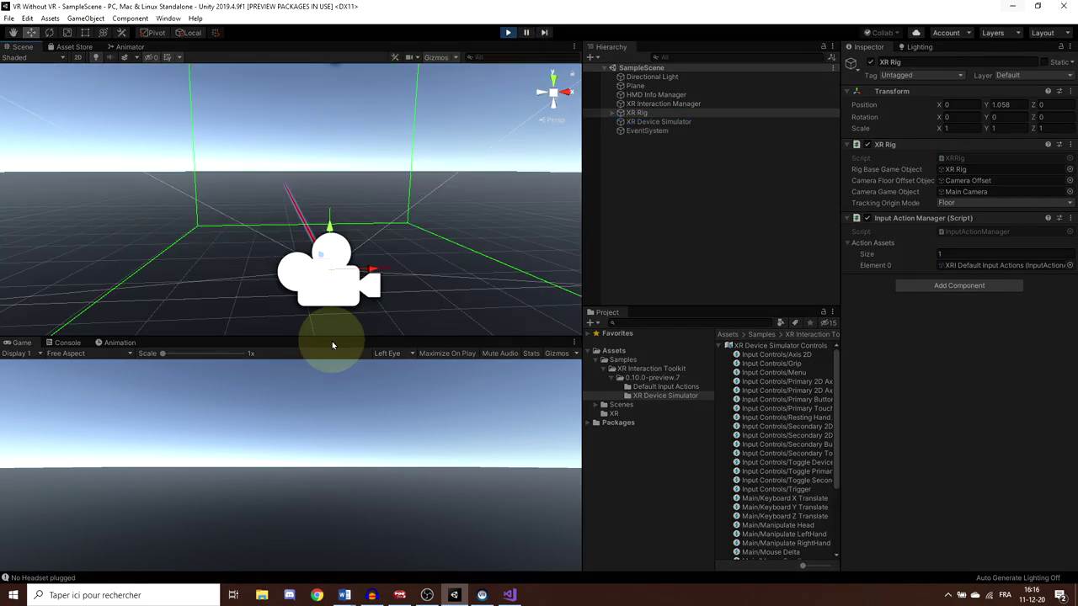
drag(333, 339, 357, 335)
middle_drag(420, 223, 471, 213)
alt+drag(274, 244, 363, 238)
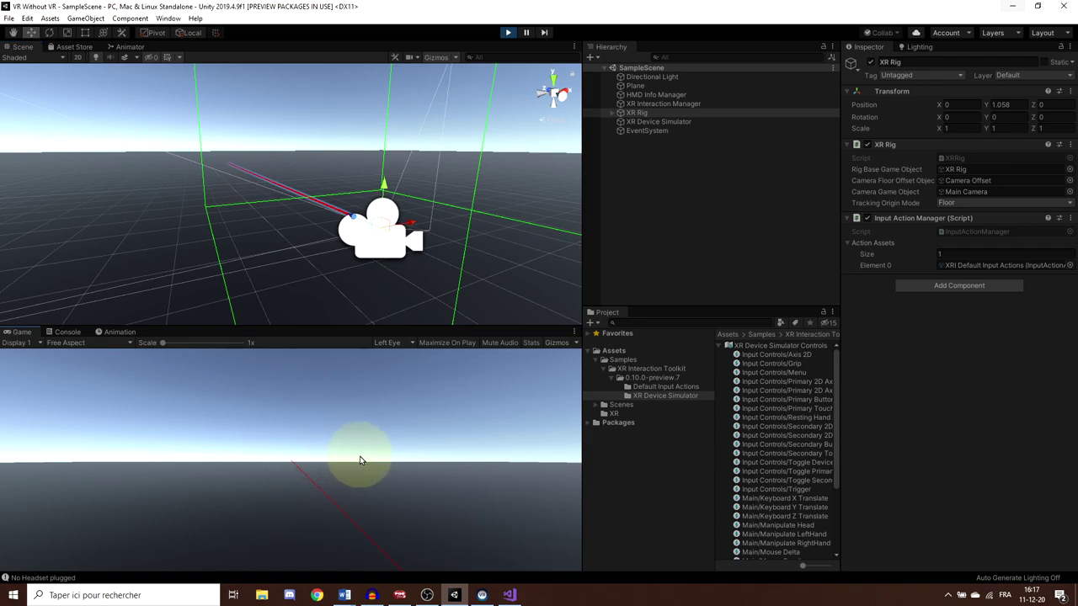
right_drag(359, 461, 519, 429)
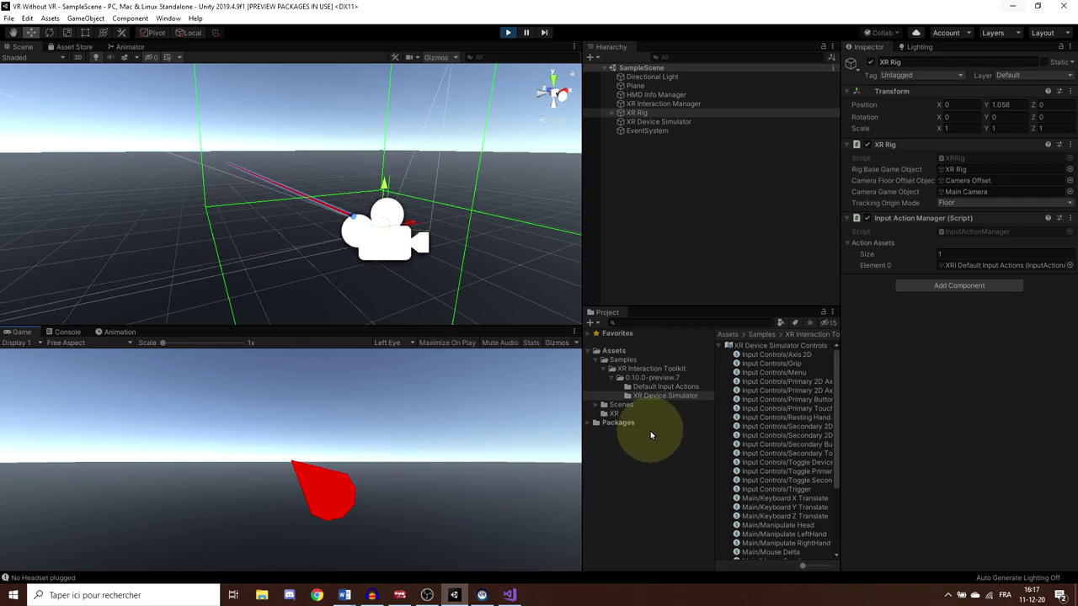
scroll(649, 434, up, 4)
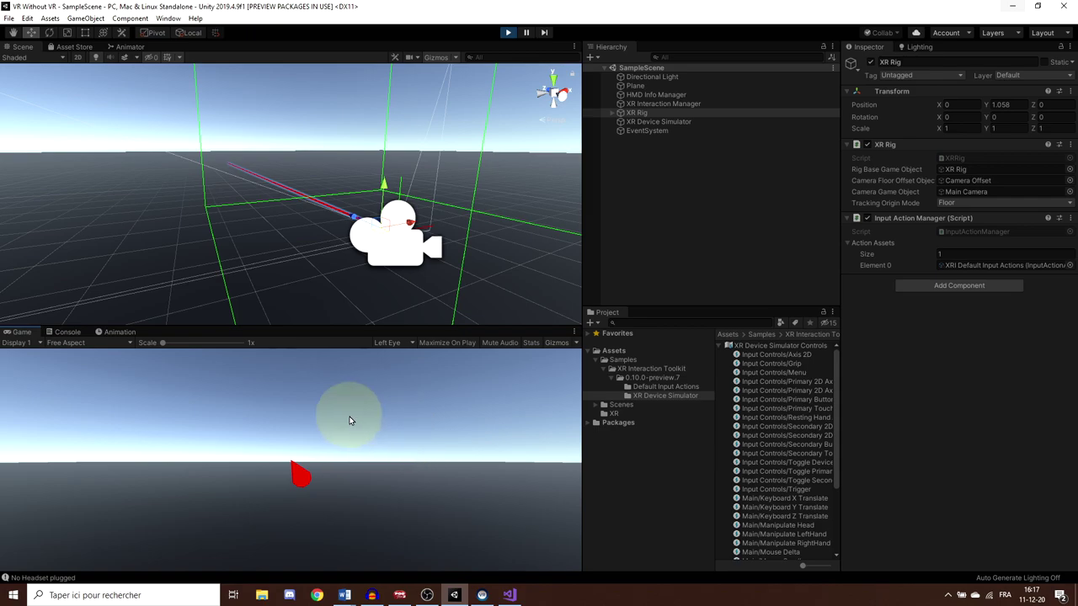
right_drag(346, 432, 411, 436)
right_drag(333, 395, 426, 403)
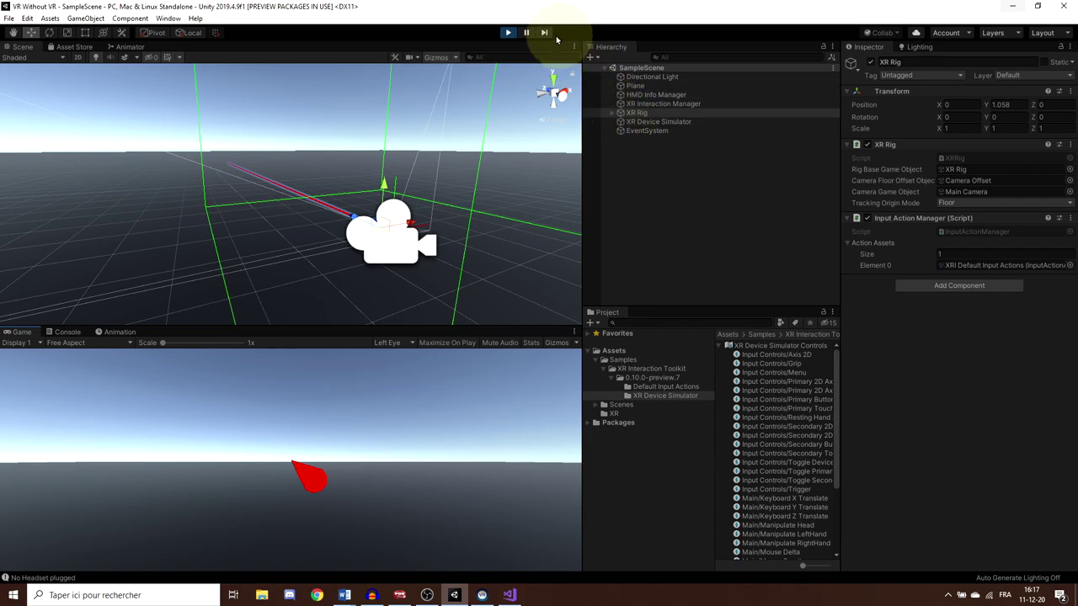
click(506, 33)
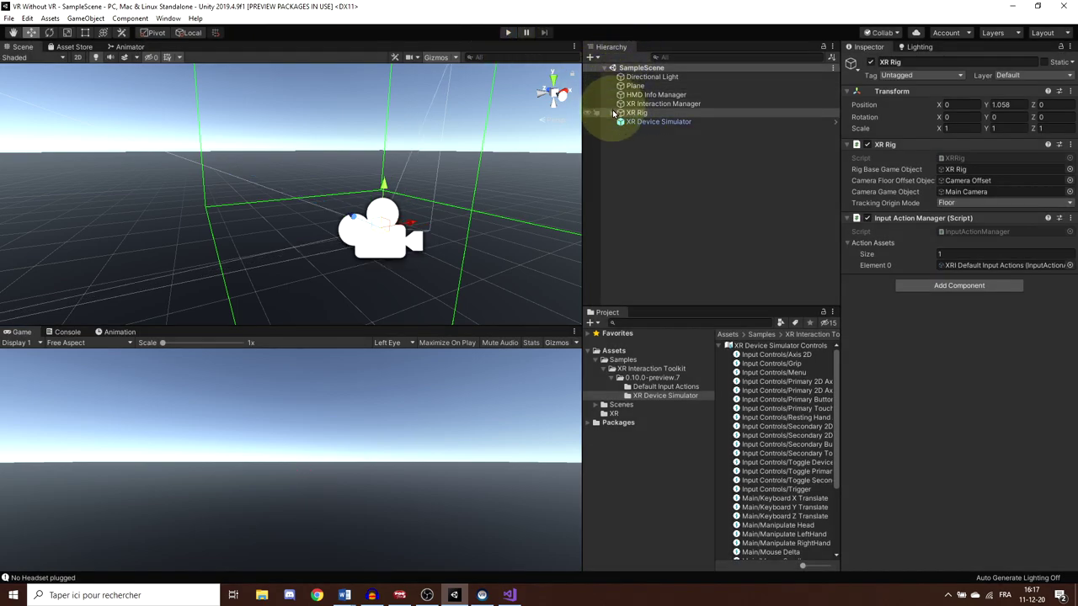
Add a child cube to both the LeftHand Controller and the RightHand Controller
click(673, 140)
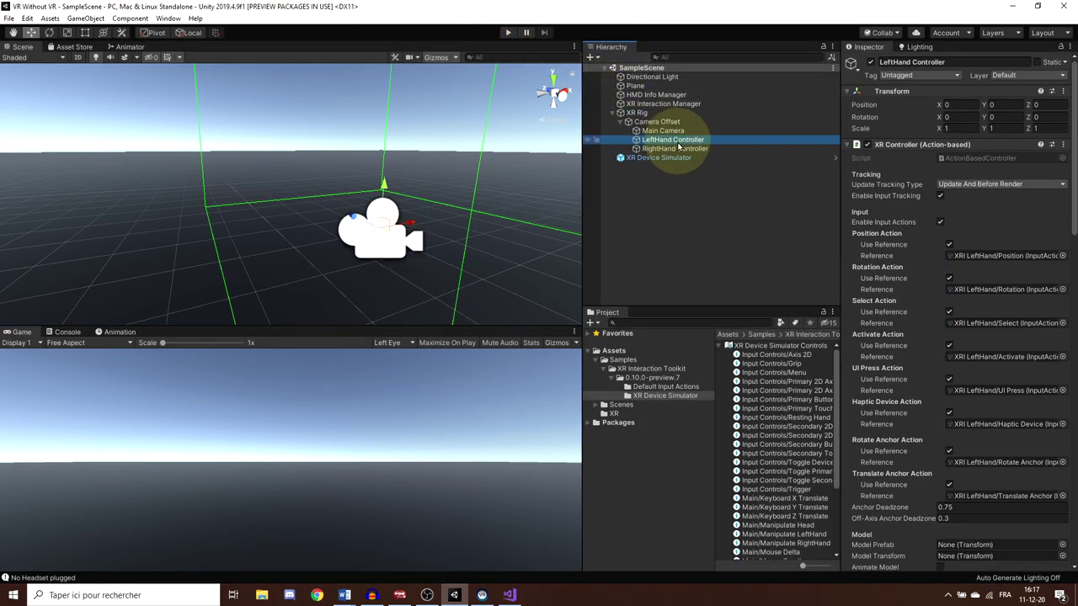
ctrl+click(671, 149)
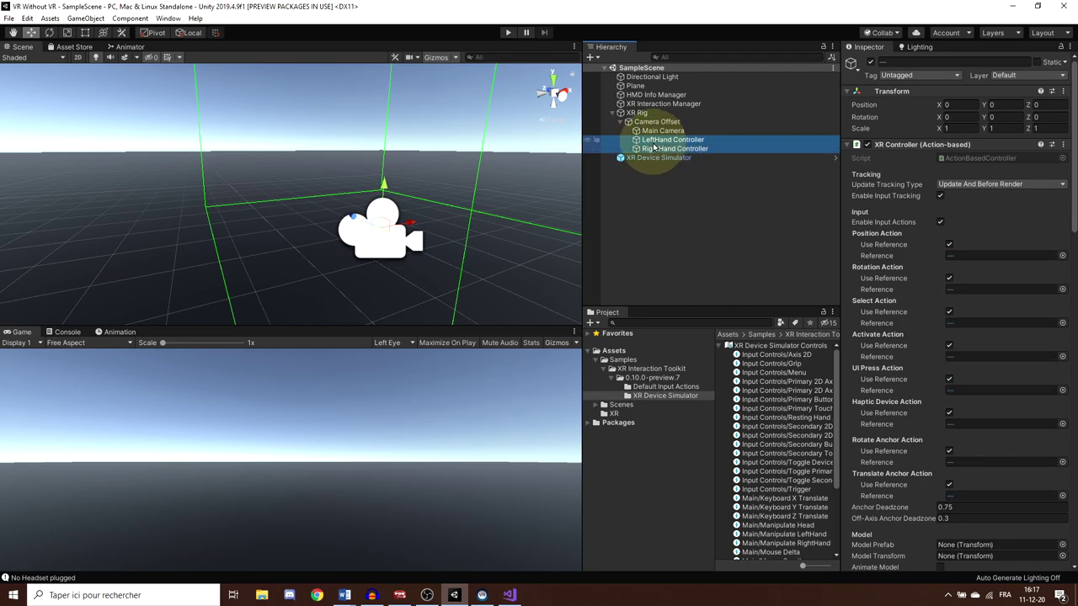
right_click(647, 144)
mouse_move(699, 258)
click(773, 258)
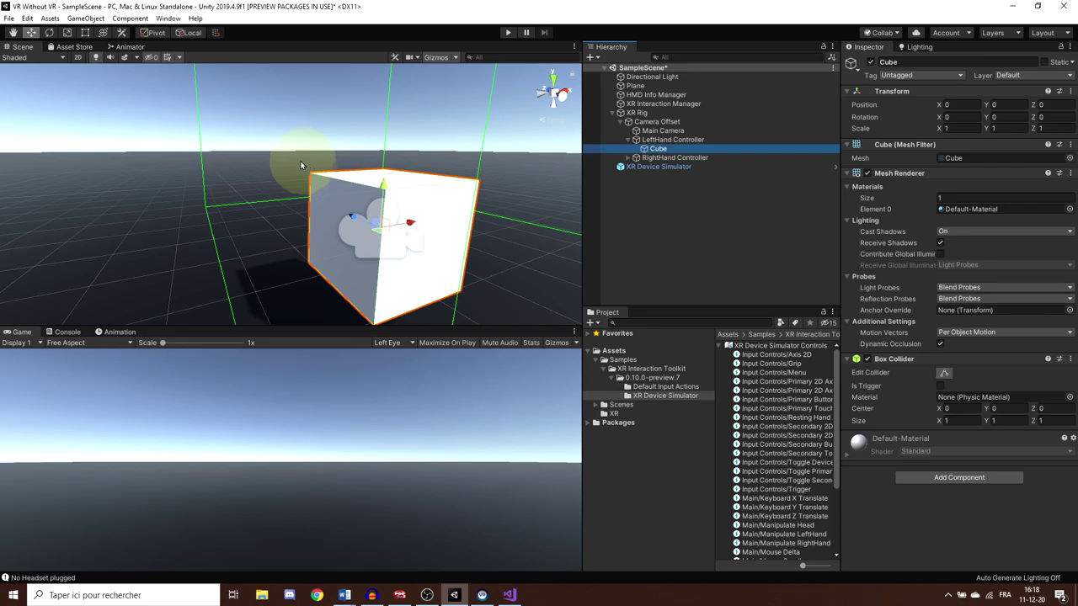
Scale both controller cubes down to about 0.068 in X and Y and 0.194 in Z
click(628, 158)
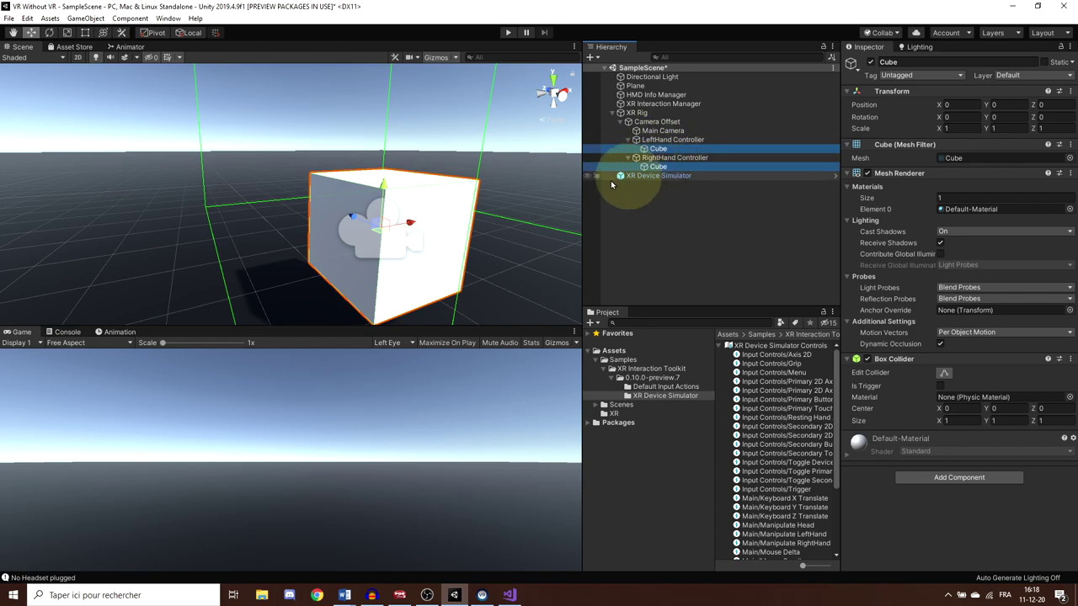
scroll(368, 197, up, 4)
key(r)
alt+drag(325, 235, 374, 270)
scroll(368, 242, up, 8)
scroll(375, 270, down, 5)
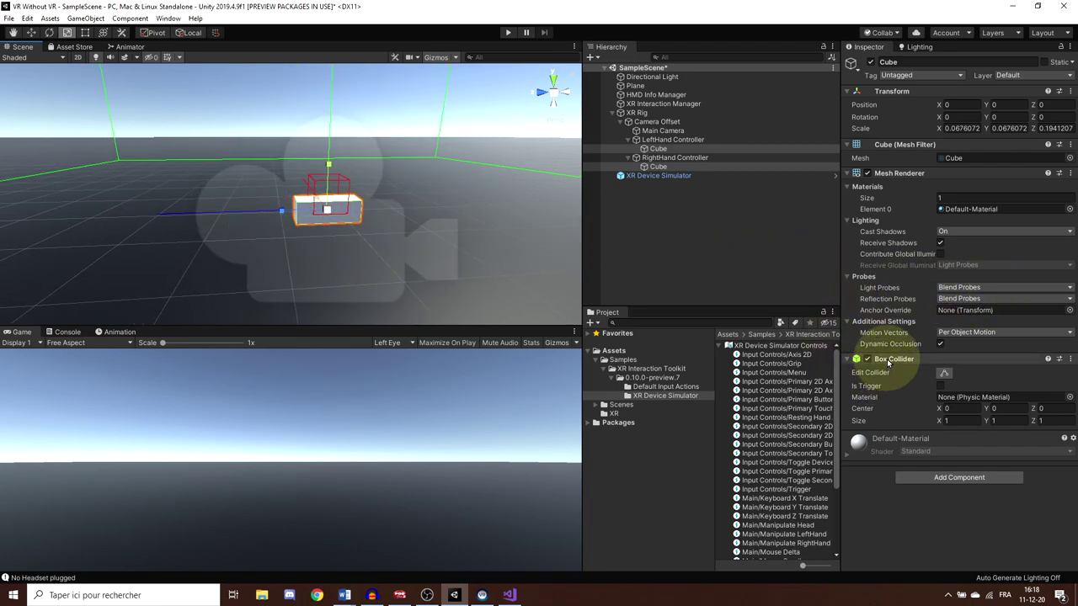
Remove the Box Collider component from both controller cubes
right_click(887, 361)
click(926, 383)
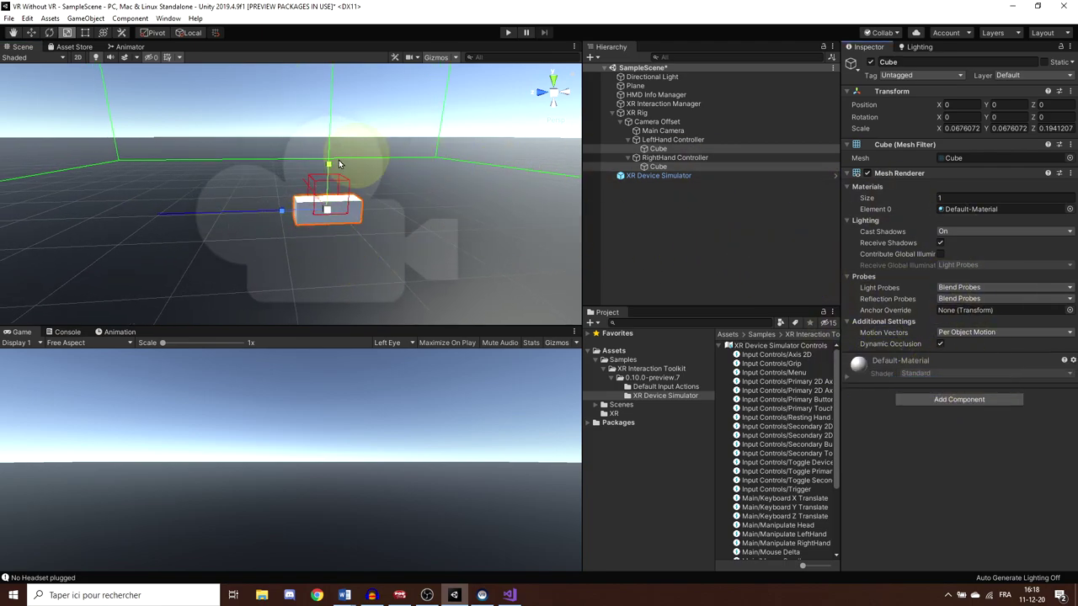
mouse_move(329, 163)
right_down()
mouse_move(359, 163)
mouse_move(352, 151)
mouse_move(325, 169)
right_up()
scroll(325, 168, down, 5)
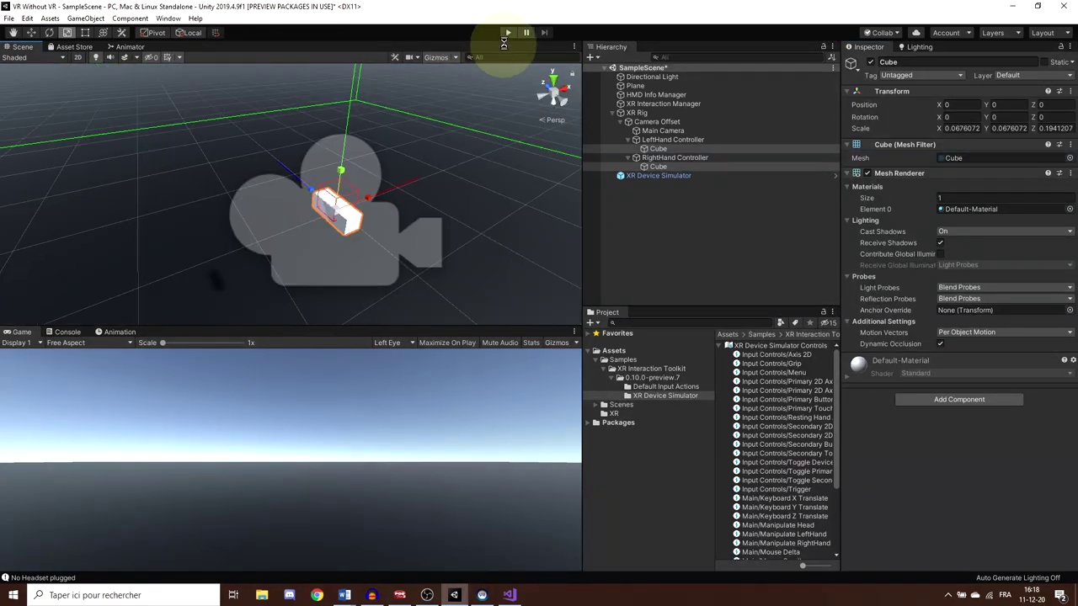
Run the scene in play mode and hide the gizmos in the Scene view
click(507, 33)
click(507, 33)
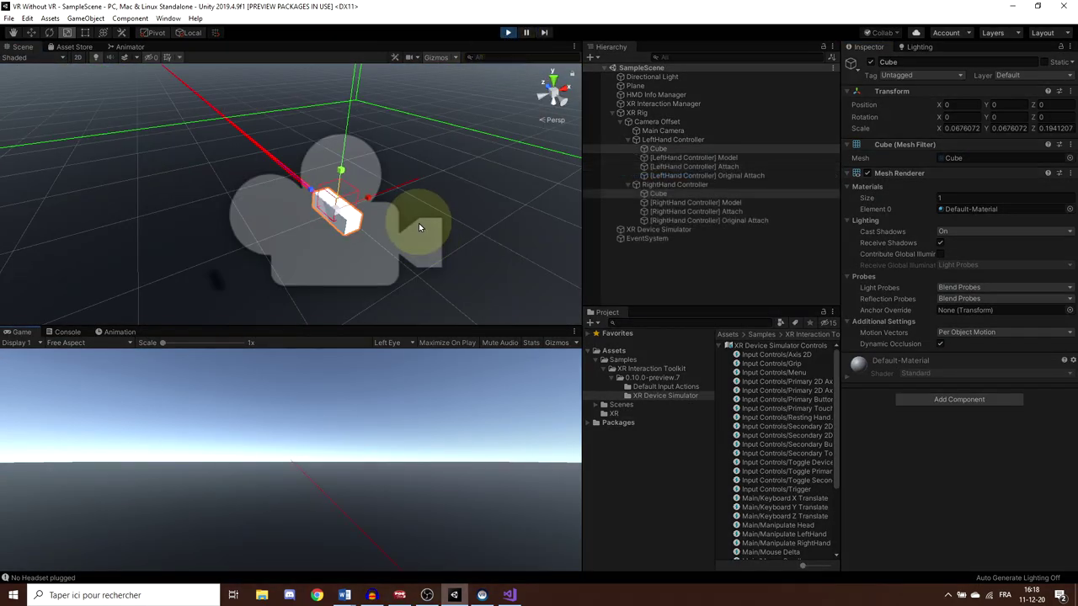
click(455, 58)
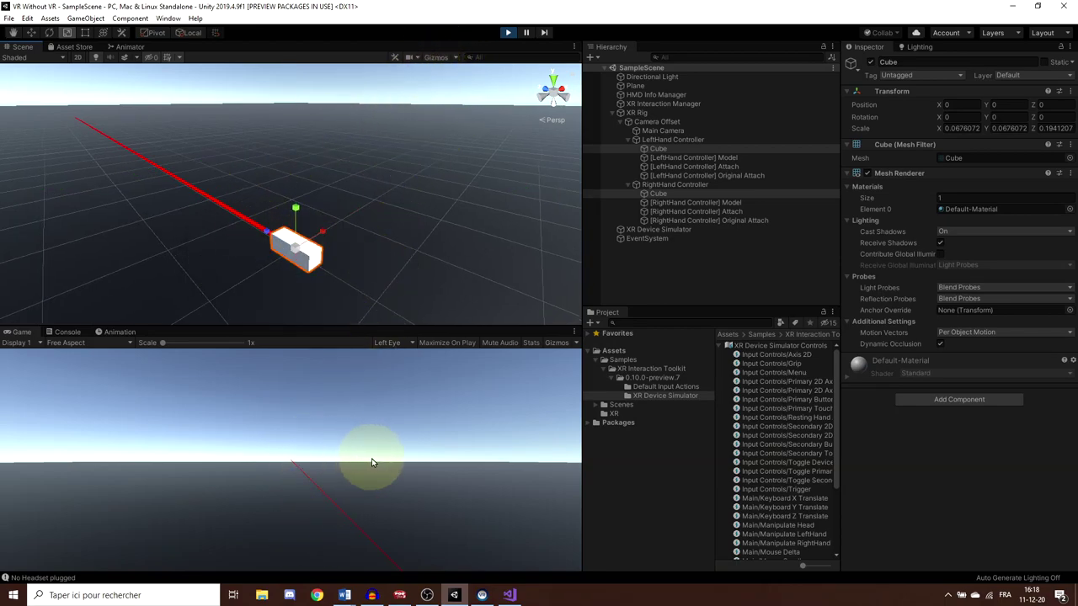
Test the simulated left hand by bringing it into the Game view and pushing it forward and back
right_drag(373, 460, 2, 407)
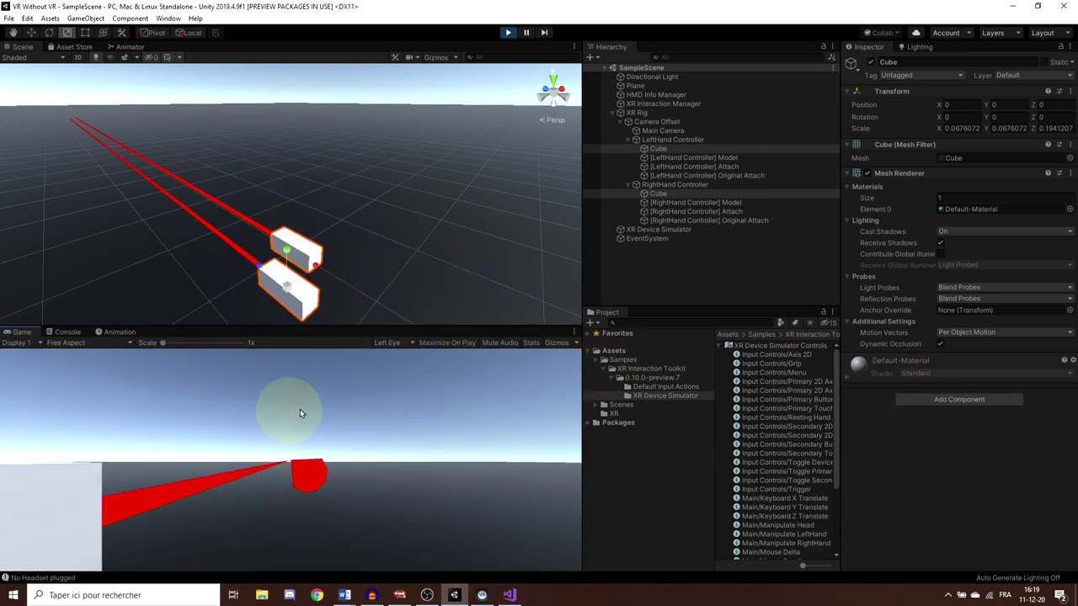
shift+scroll(313, 431, up, 8)
shift+scroll(313, 431, down, 18)
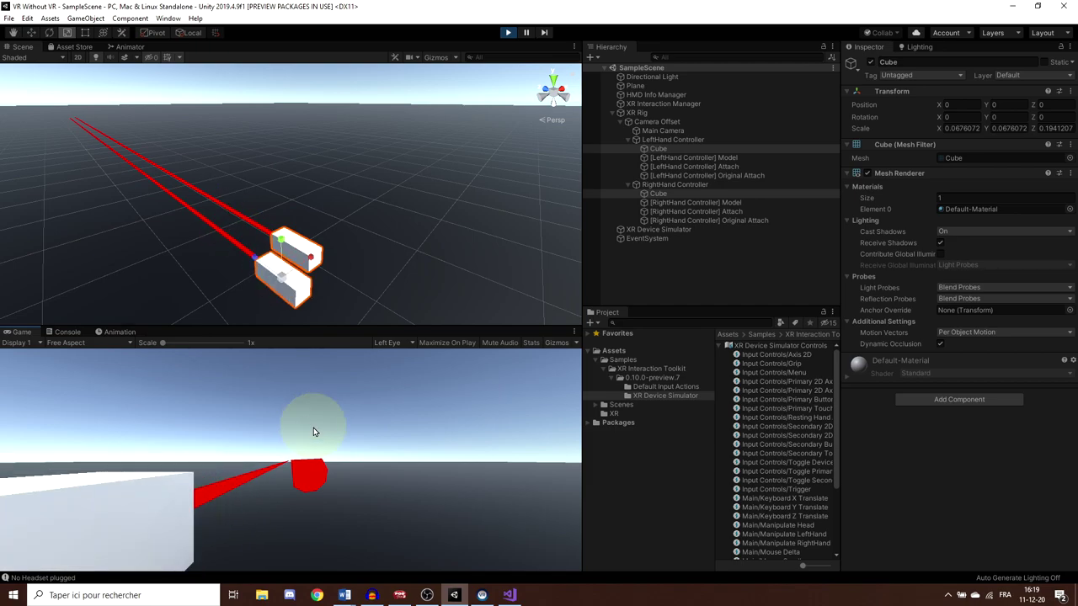
shift+scroll(313, 431, up, 10)
shift+scroll(305, 445, down, 5)
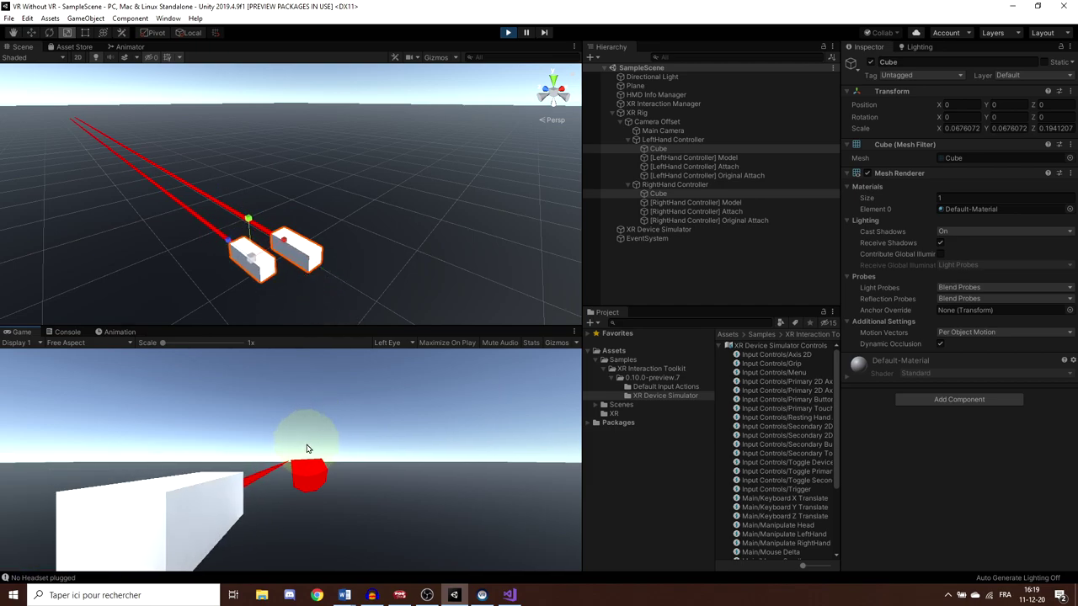
shift+scroll(308, 448, up, 10)
shift+scroll(287, 449, down, 5)
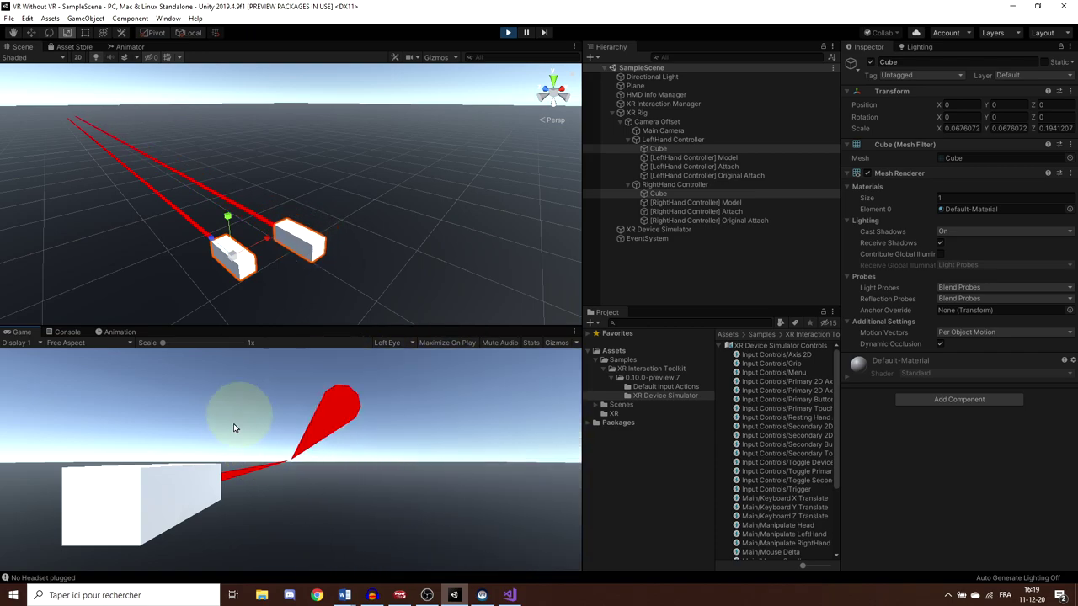
Test the simulated right hand by moving it sideways and changing its depth in the Game view
scroll(427, 470, up, 3)
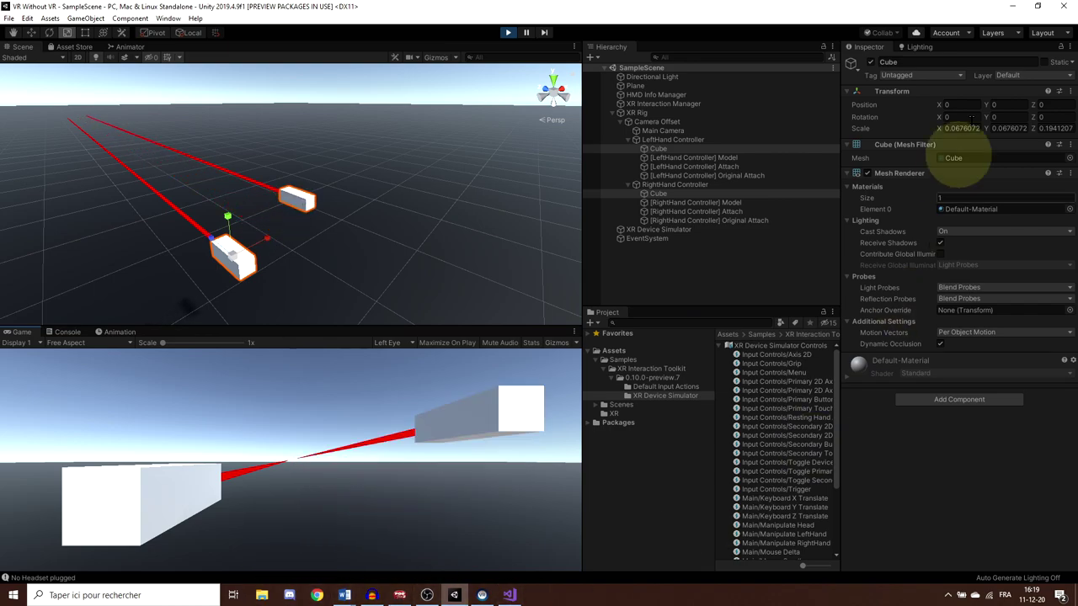
scroll(468, 253, down, 5)
drag(678, 269, 391, 424)
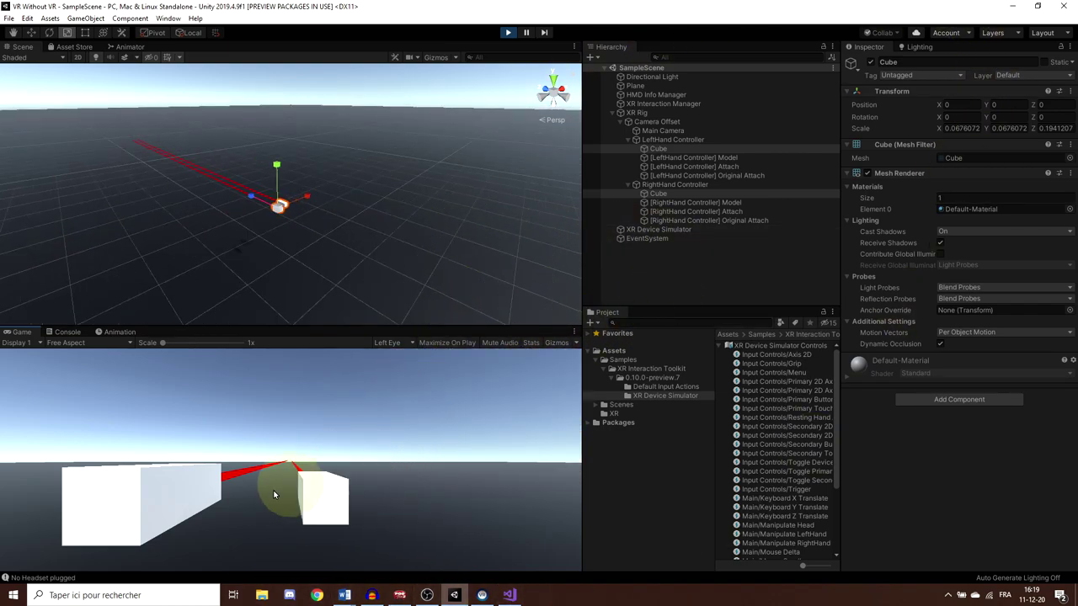
Test moving both simulated hands together, sideways and up and down in front of the camera
drag(490, 450, 384, 454)
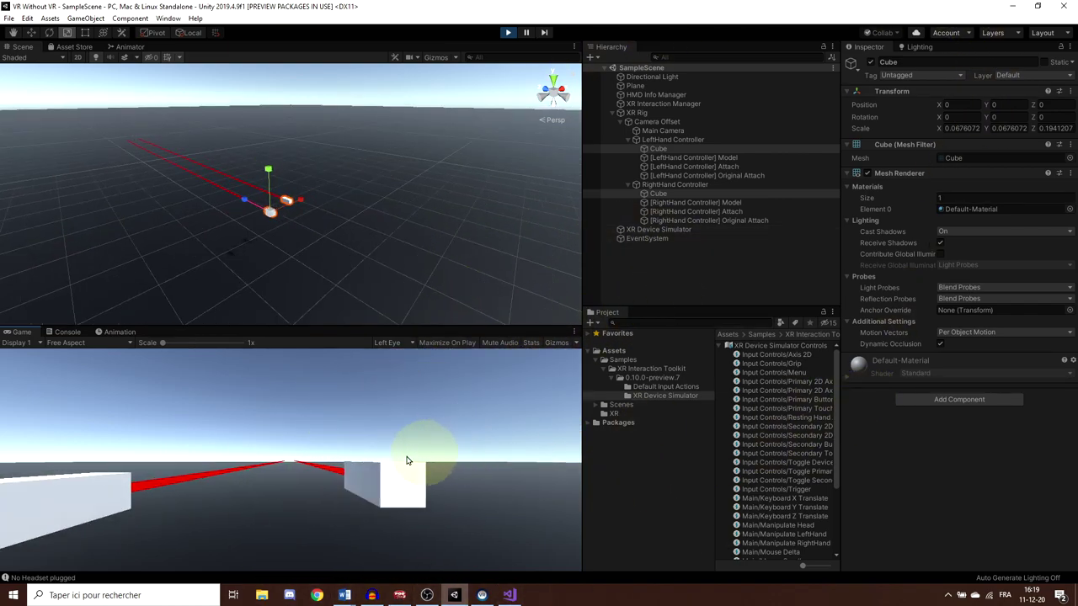
drag(284, 450, 103, 510)
drag(193, 493, 268, 432)
drag(275, 492, 525, 521)
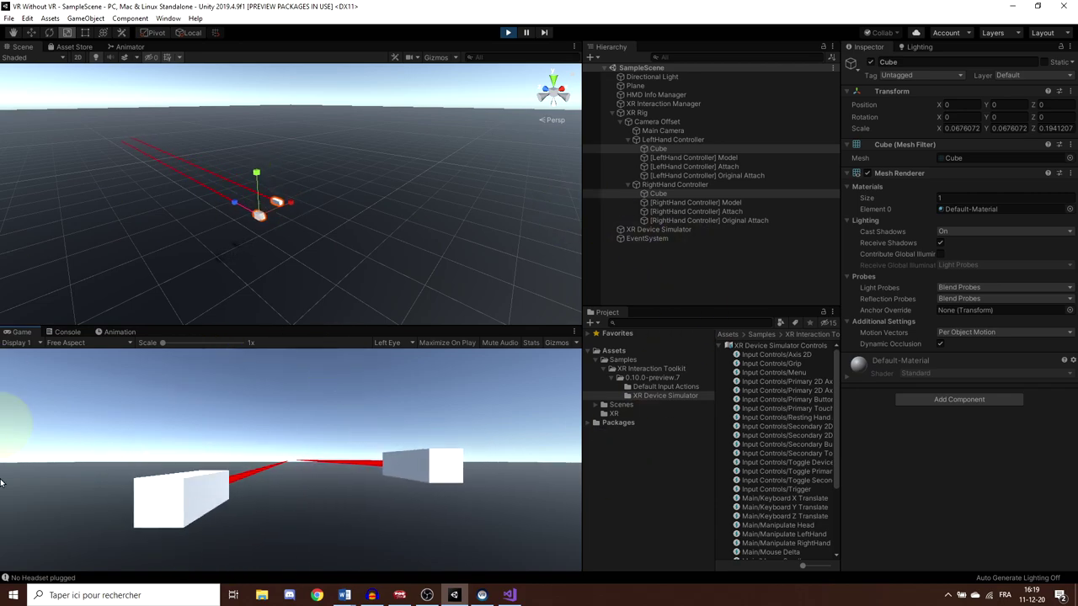
drag(286, 526, 287, 450)
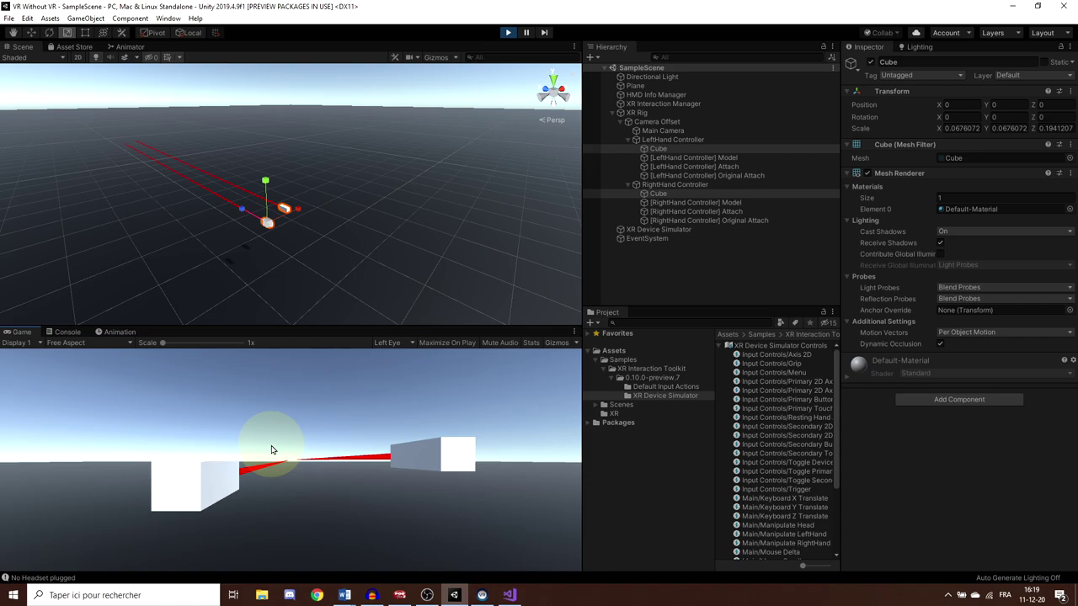
Test the simulated headset by moving the head and tilting the view down towards the plane
drag(428, 440, 322, 475)
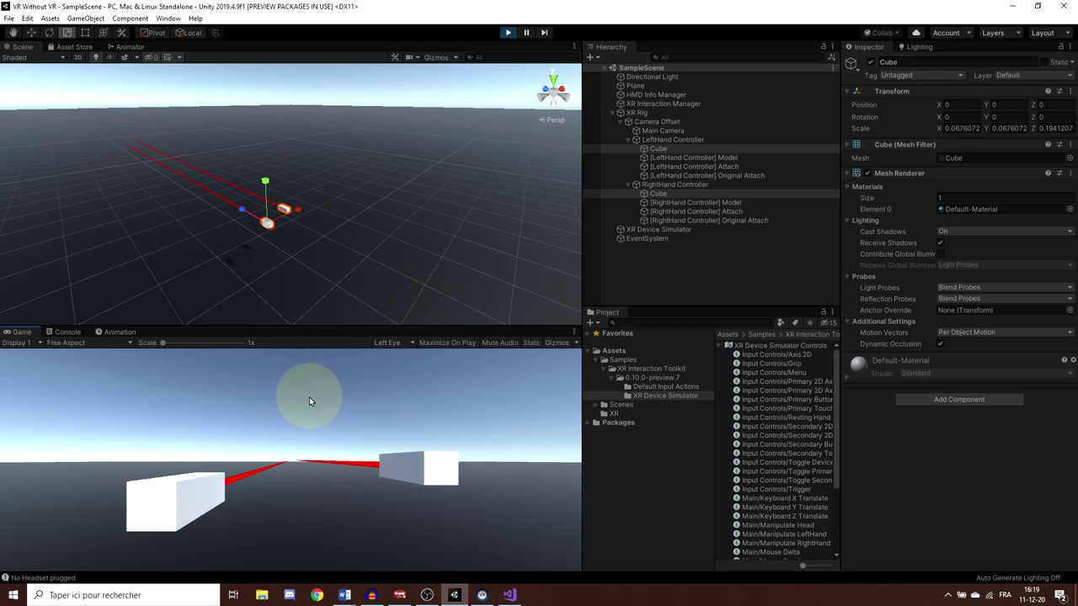
right_drag(122, 454, 135, 464)
drag(135, 464, 441, 516)
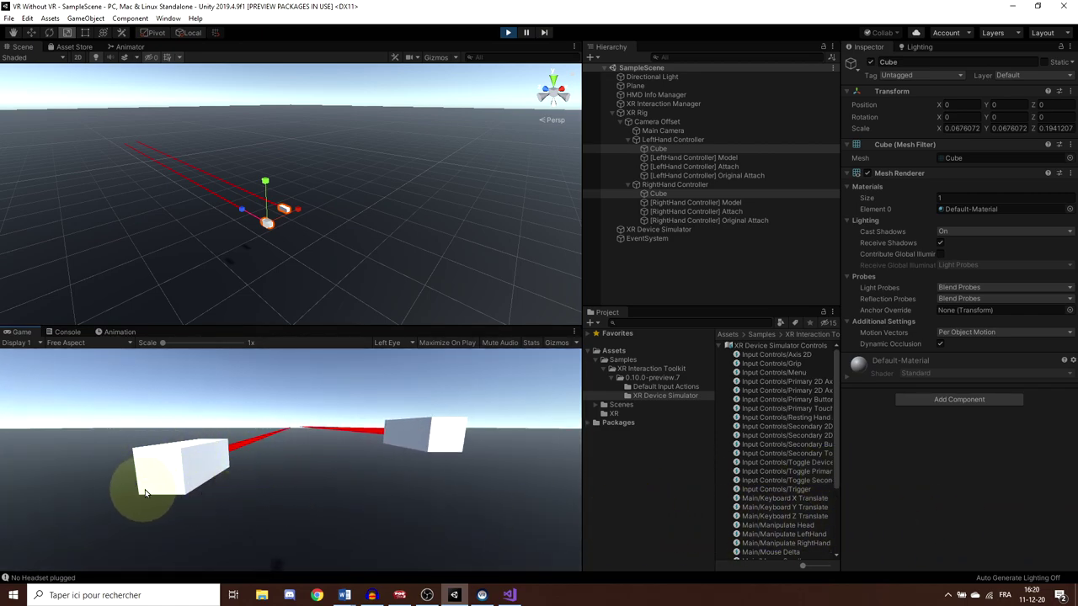
Test rotating the simulated left hand so its ray points in different directions
shift+drag(150, 489, 275, 432)
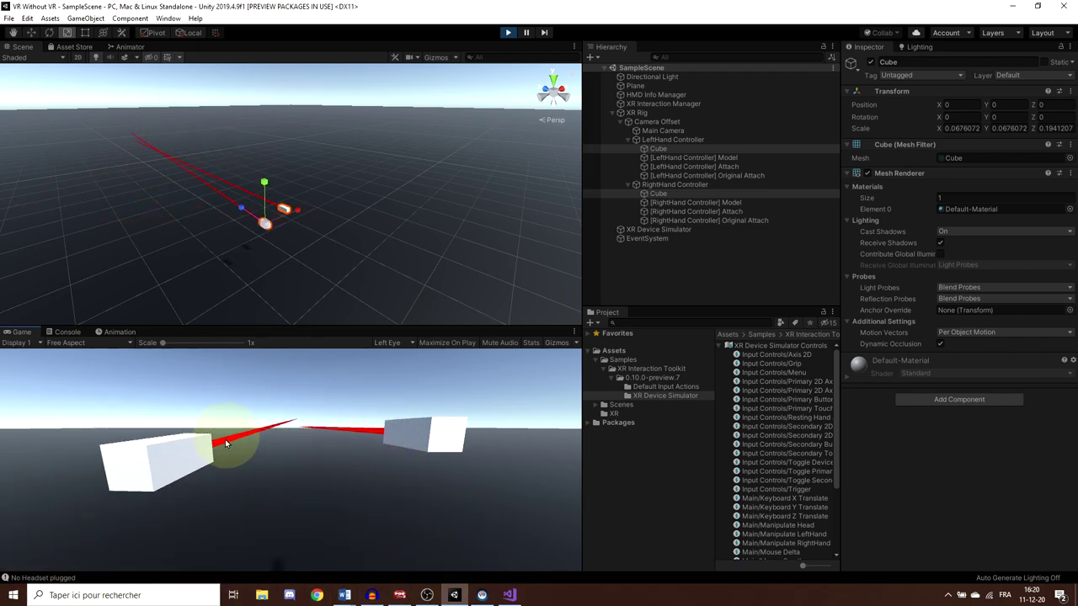
shift+drag(309, 477, 318, 504)
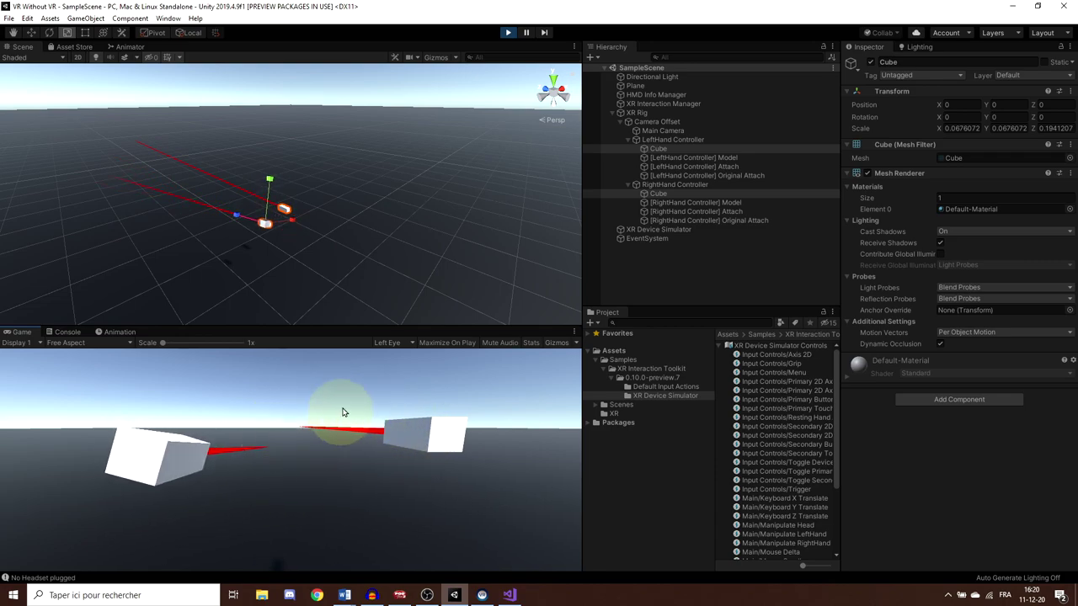
key(shift)
shift+drag(341, 479, 301, 455)
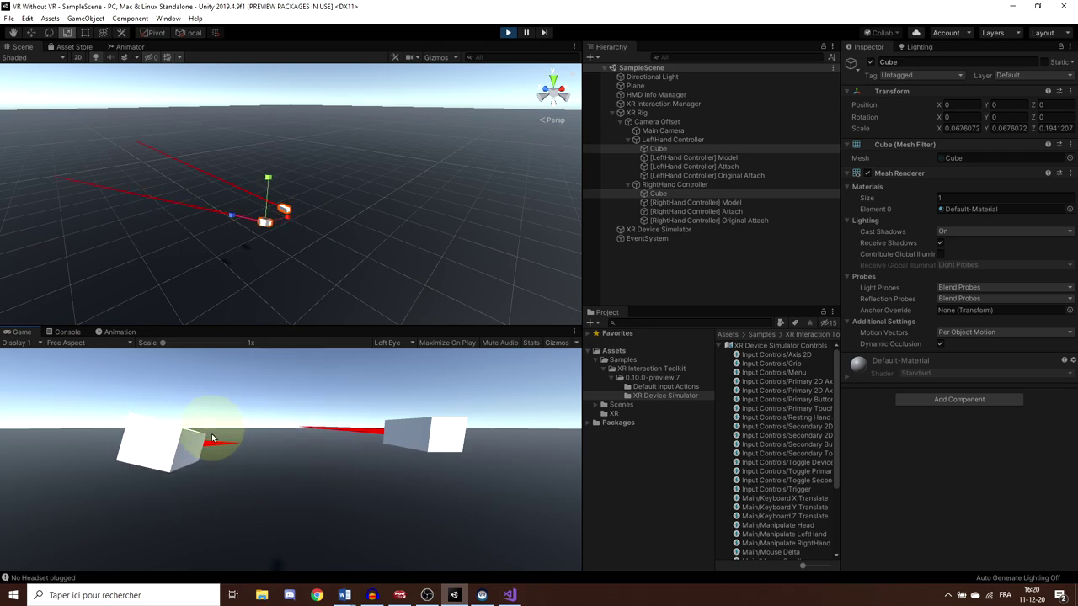
Shift the simulated head around the rotated hand once more and exit play mode
right_drag(216, 445, 454, 390)
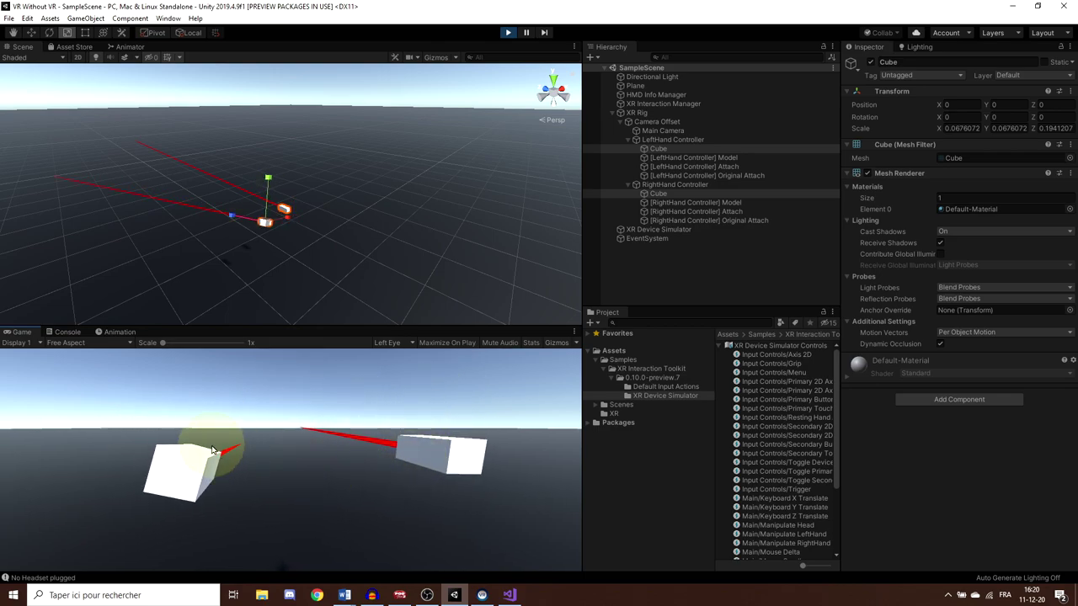
shift+drag(213, 450, 383, 477)
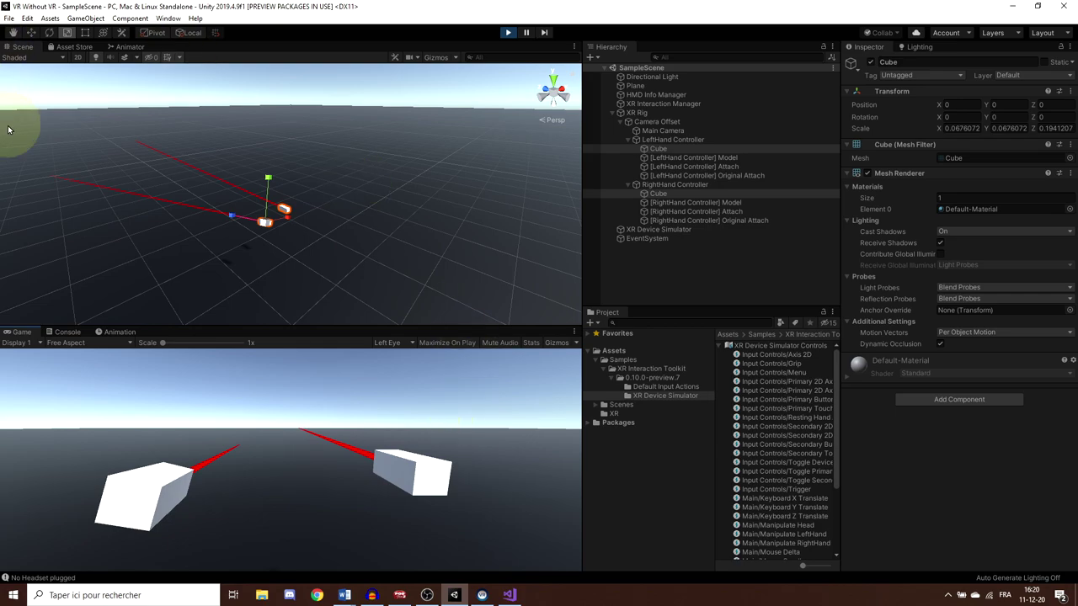
click(508, 33)
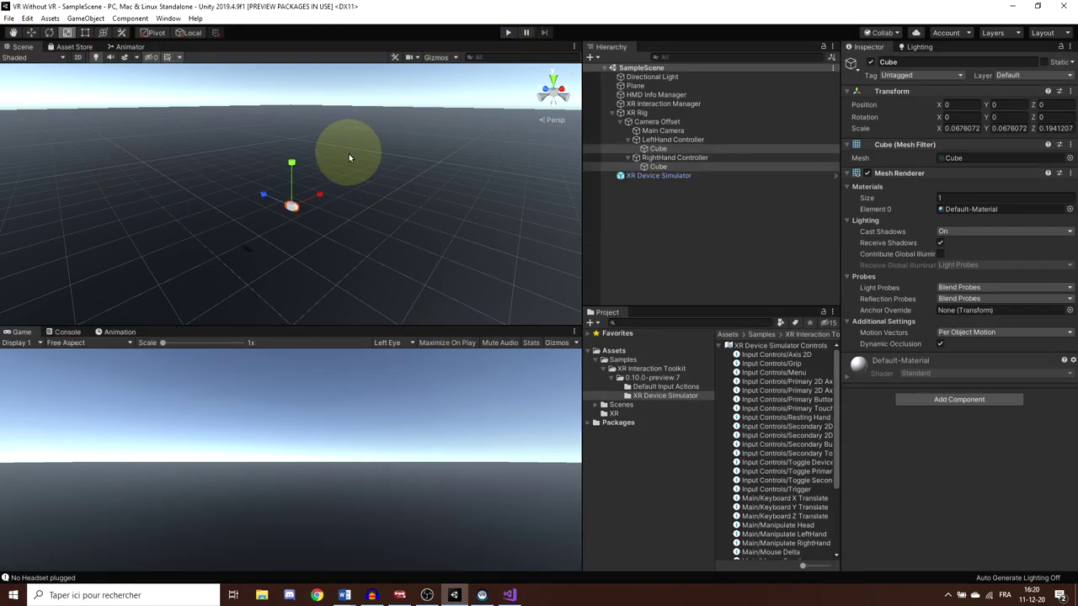
Add a cube as a table in front of the rig, at about Y 0.13 and Z 1.514, stretched to about 1.8 in X
click(715, 236)
right_click(610, 203)
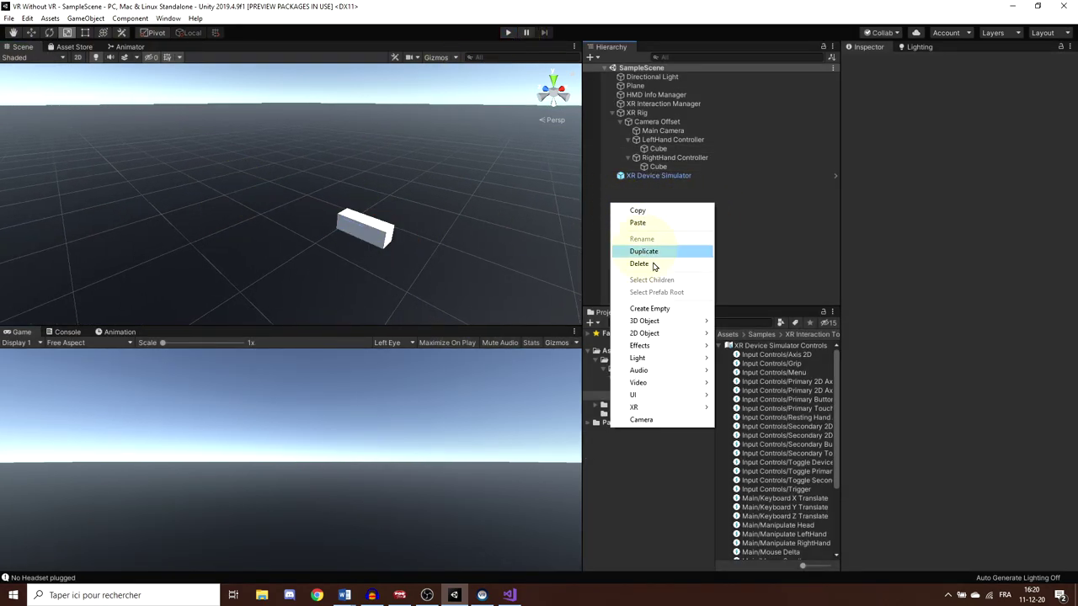
mouse_move(673, 325)
click(724, 323)
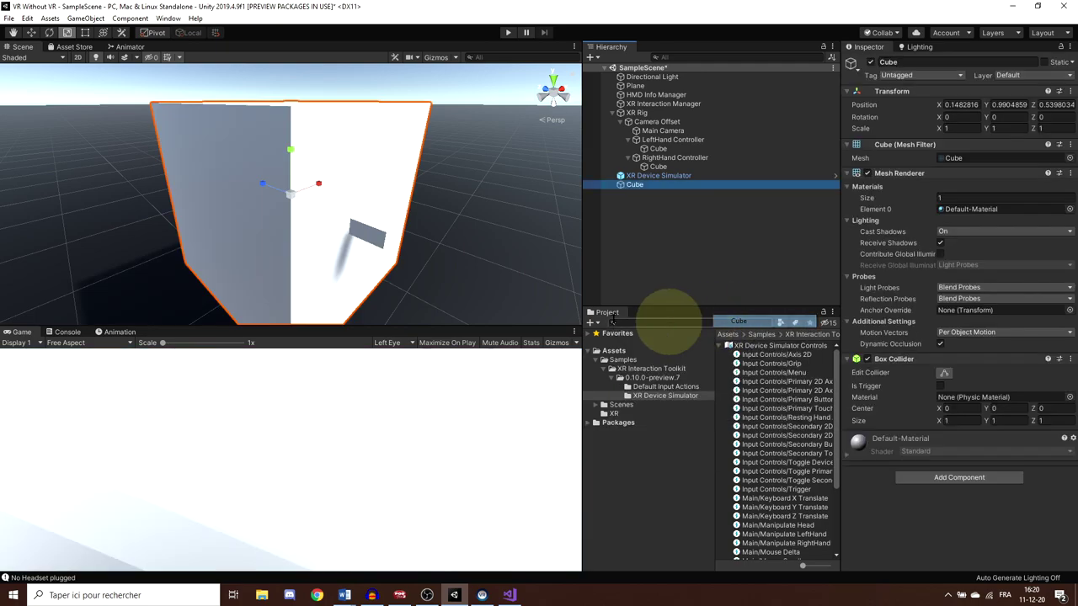
key(f)
key(w)
drag(251, 193, 311, 202)
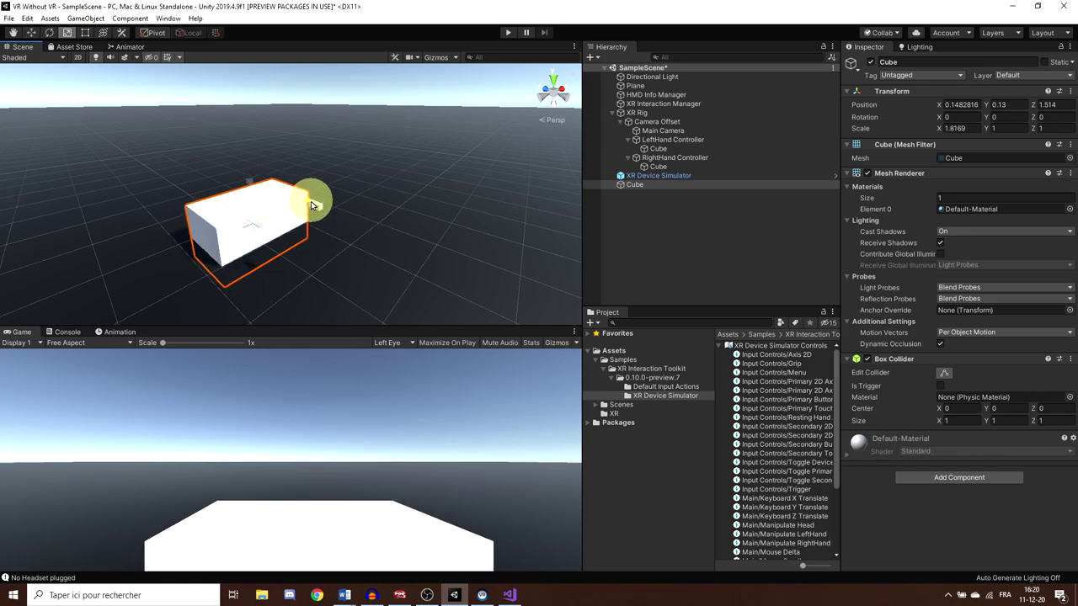
Add a second cube scaled uniformly to about 0.127 and place it above the table at about Y 0.757 and Z 1.499
click(616, 353)
click(719, 283)
right_click(625, 210)
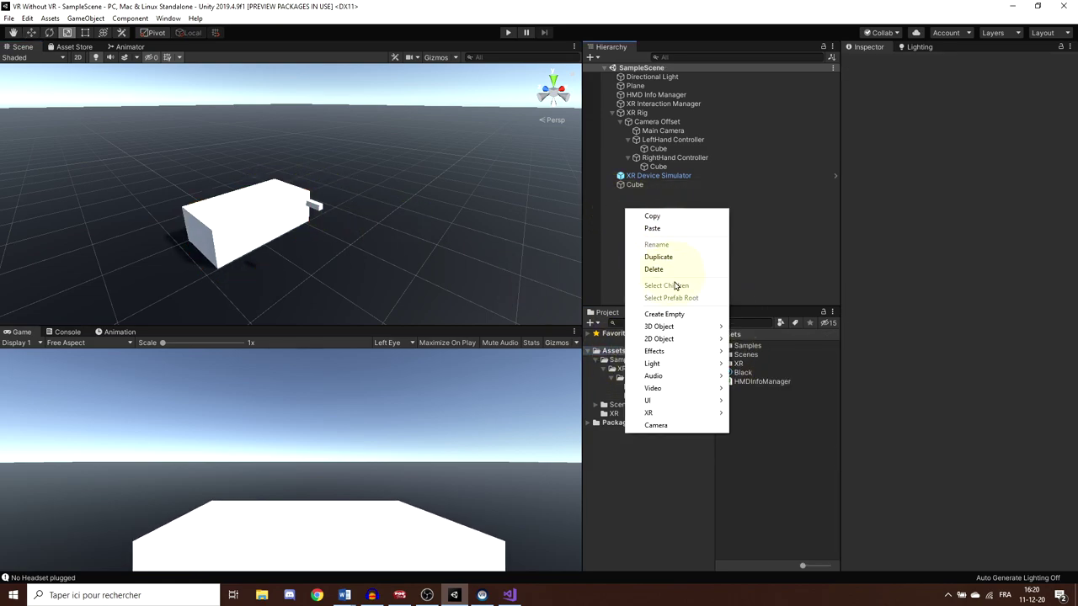
mouse_move(665, 326)
click(745, 329)
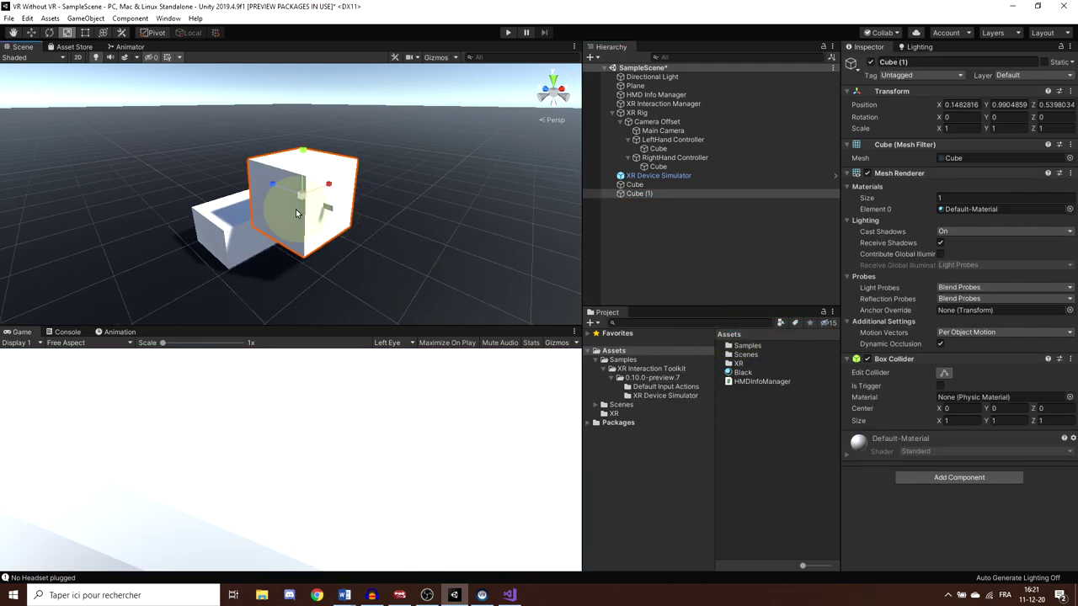
mouse_move(301, 202)
mouse_down()
mouse_move(257, 219)
mouse_move(381, 243)
mouse_move(305, 195)
mouse_up()
drag(359, 155, 359, 166)
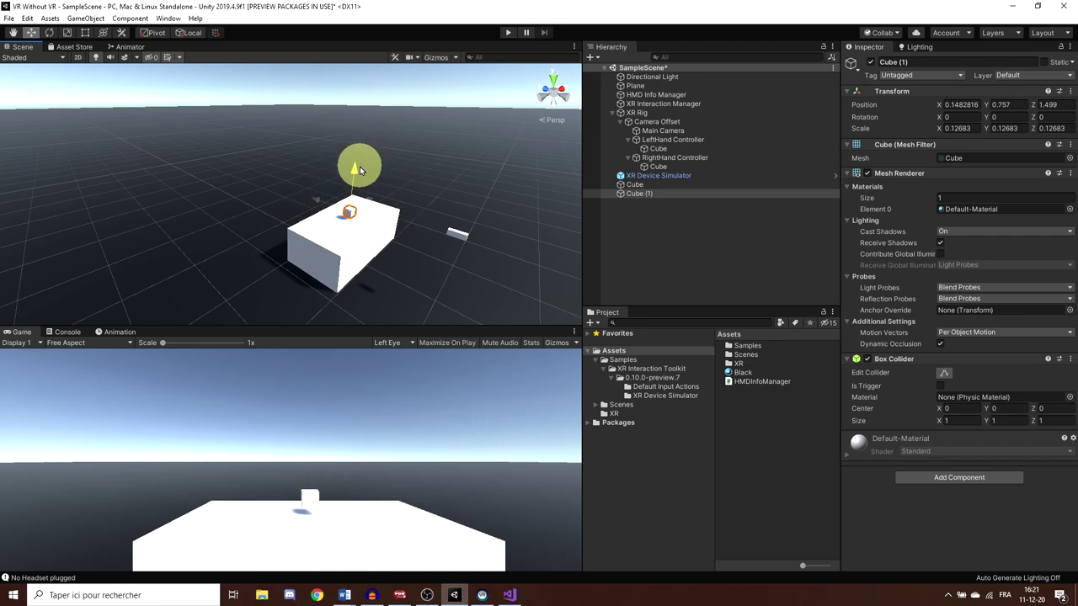
scroll(335, 160, up, 6)
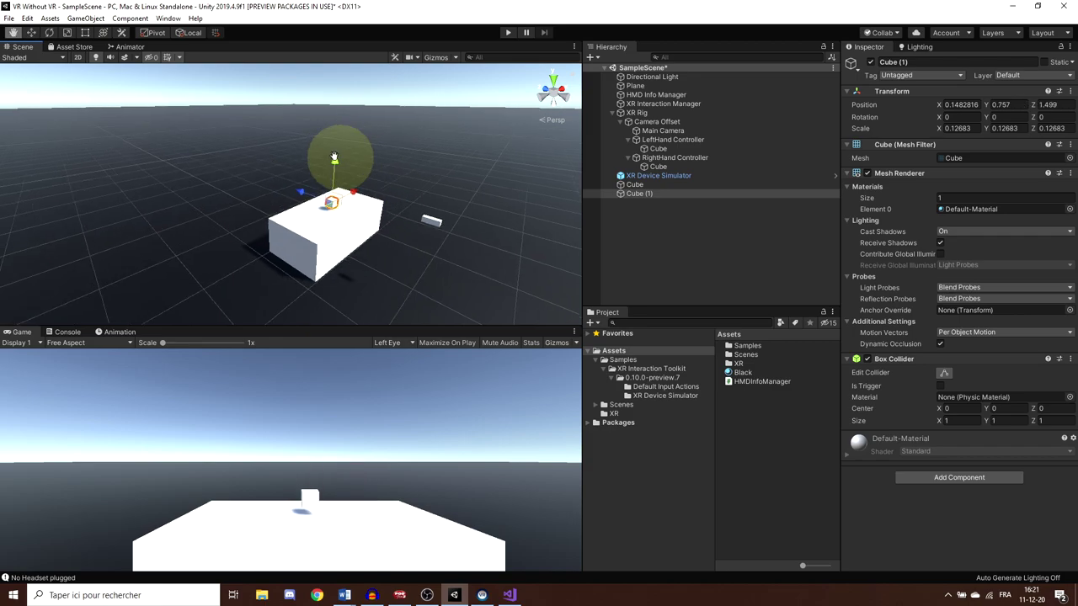
Apply the Black material from the Assets folder to the small cube above the table
click(742, 372)
scroll(287, 201, up, 2)
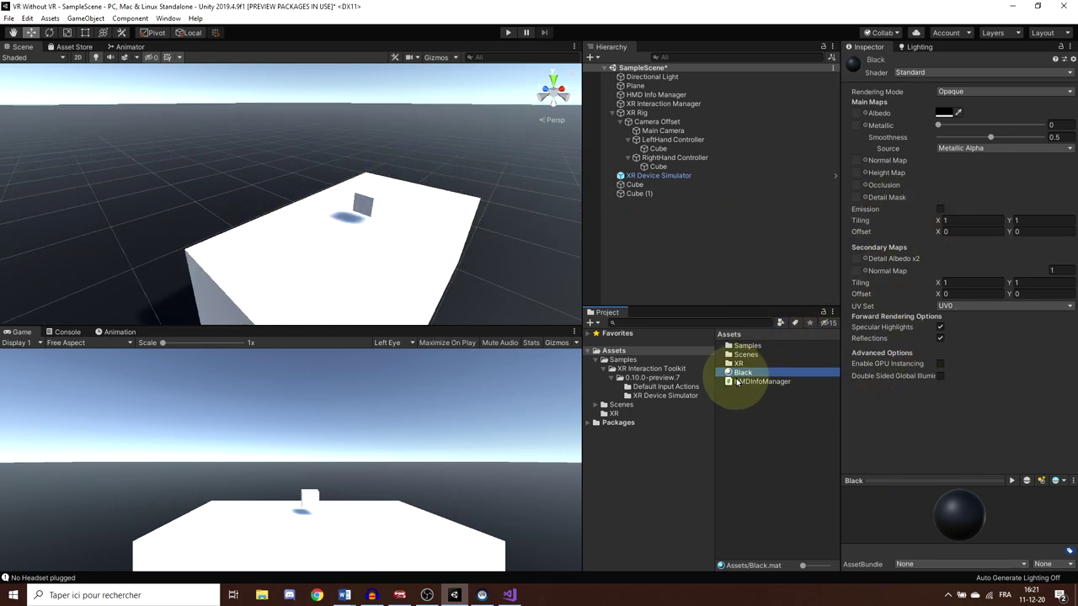
drag(742, 376, 362, 202)
middle_drag(393, 221, 328, 202)
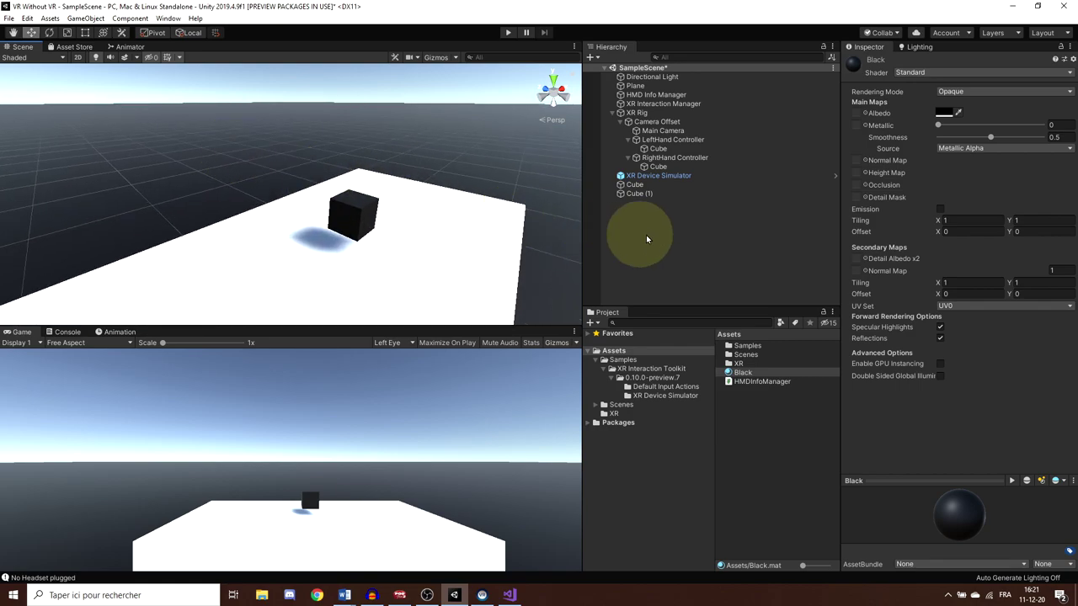
Add Rigidbody and XR Grab Interactable components to the small black cube
click(654, 196)
click(926, 478)
text(Rig)
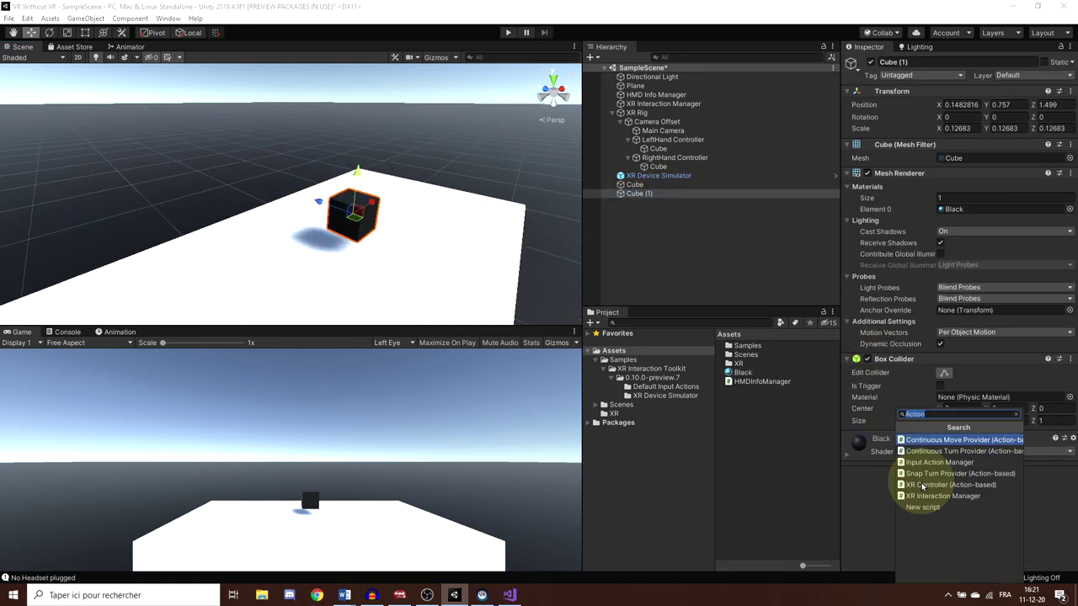
text(id)
key(Return)
scroll(926, 505, down, 2)
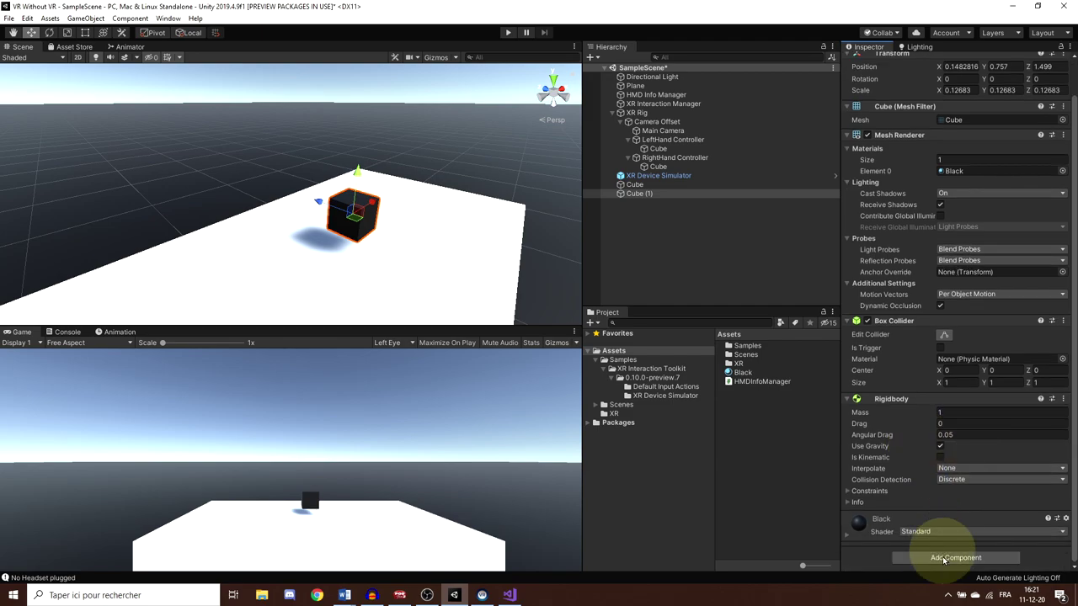
click(941, 560)
text(XRGrab)
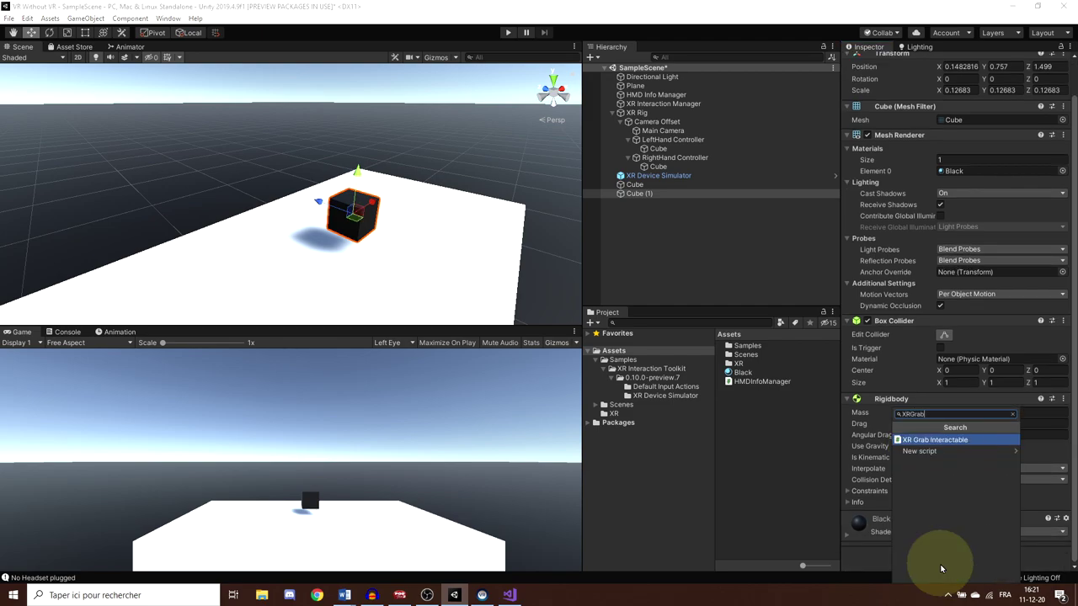
key(Return)
scroll(1053, 260, down, 5)
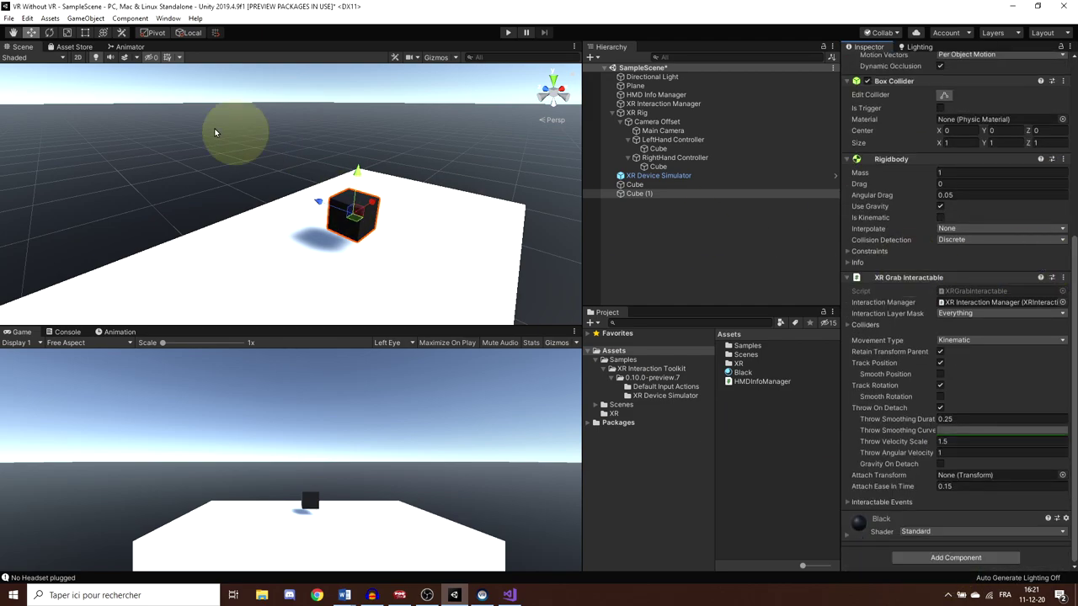
Run the scene in play mode and bring both simulated hands into view in front of the table
alt+drag(306, 186, 442, 254)
scroll(392, 166, down, 3)
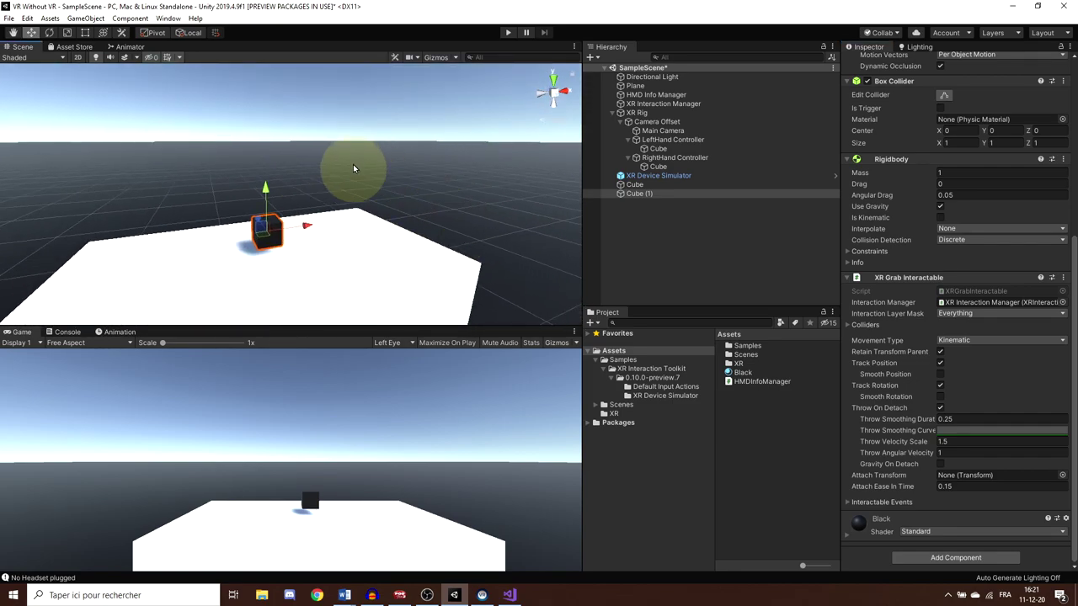
alt+drag(410, 133, 487, 200)
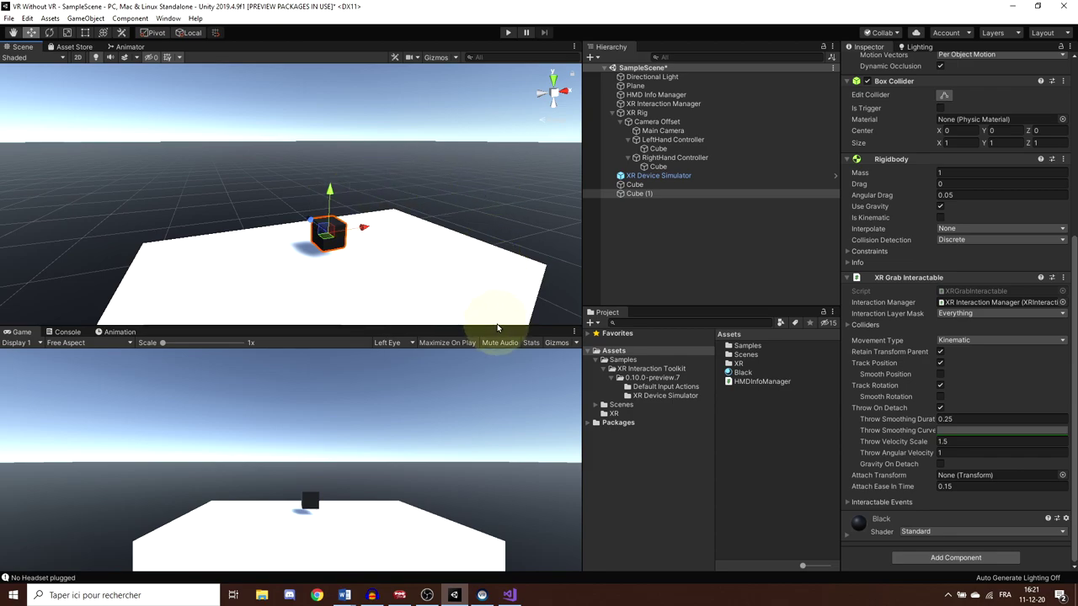
click(508, 34)
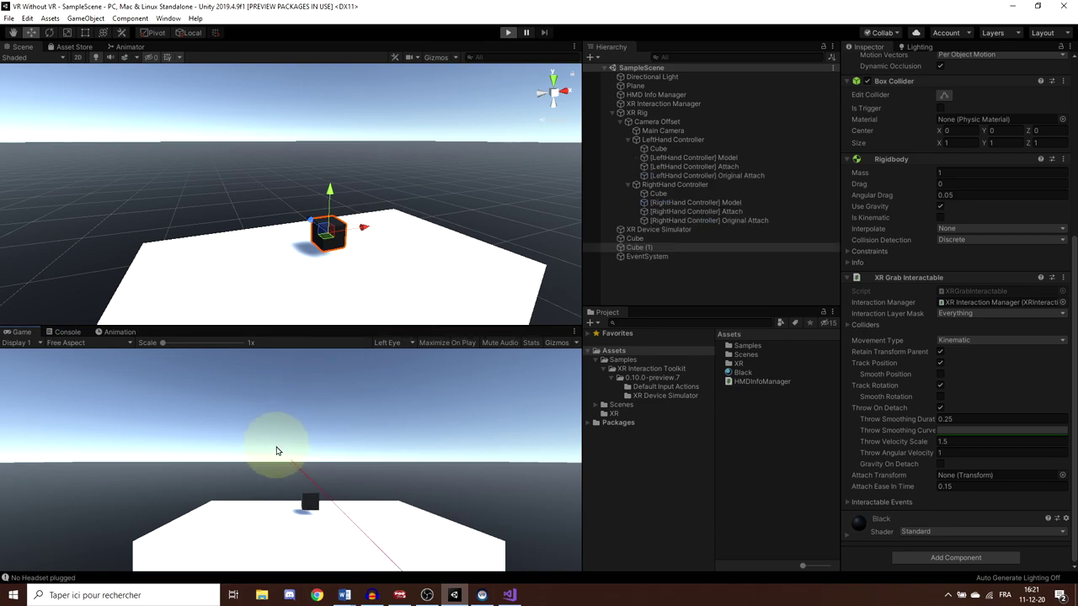
right_drag(381, 484, 465, 469)
scroll(455, 448, down, 5)
key(shift)
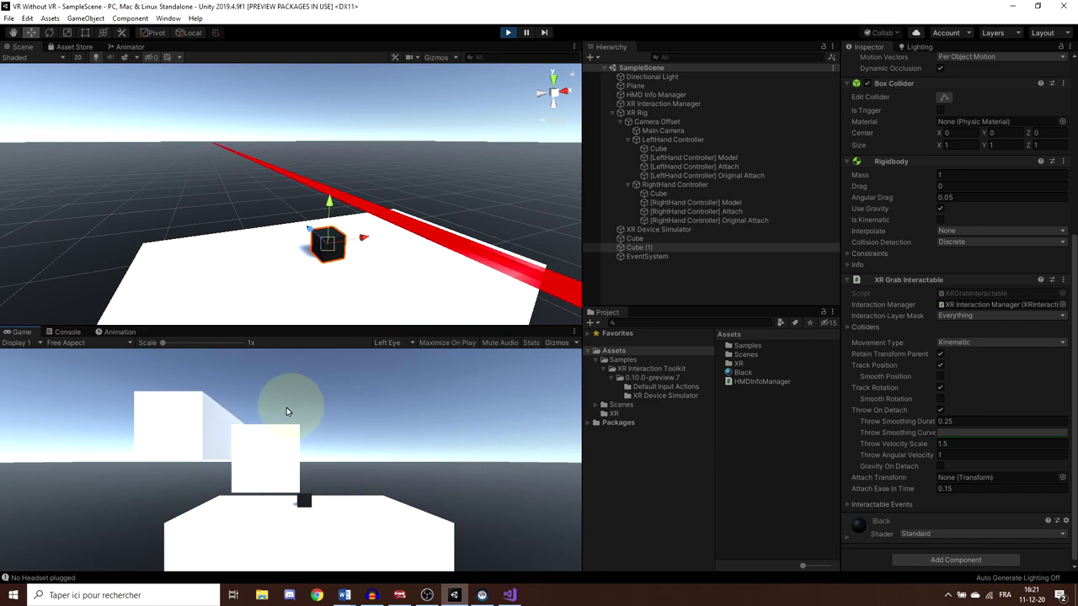
shift+right_drag(198, 453, 333, 447)
shift+scroll(345, 455, up, 4)
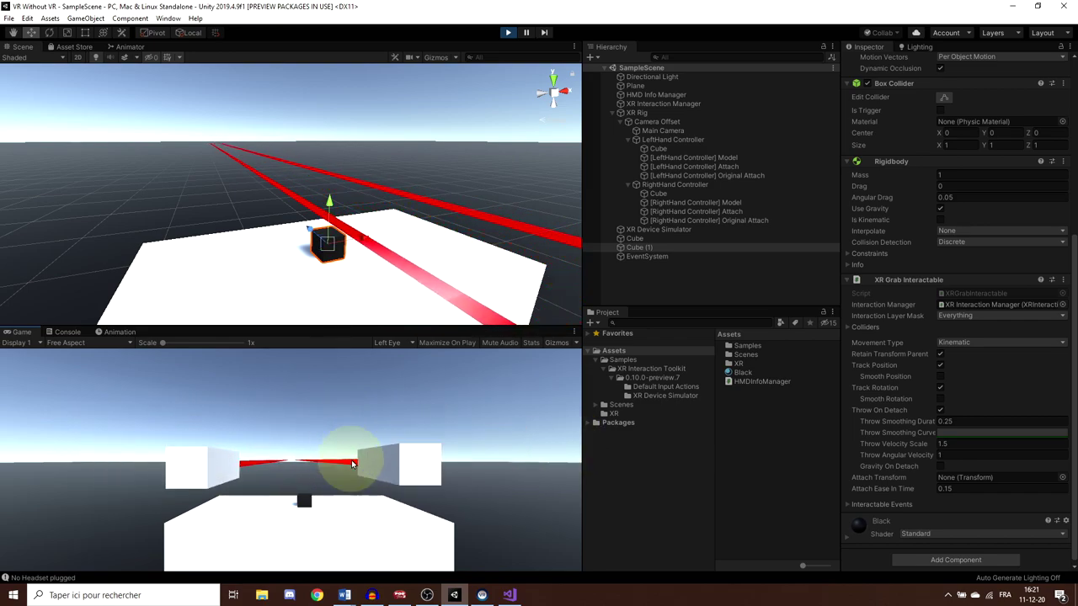
Move the simulated left hand over the small black cube on the table and grab it with the grip
shift+scroll(354, 463, down, 3)
shift+scroll(352, 464, up, 15)
shift+right_drag(379, 518, 606, 414)
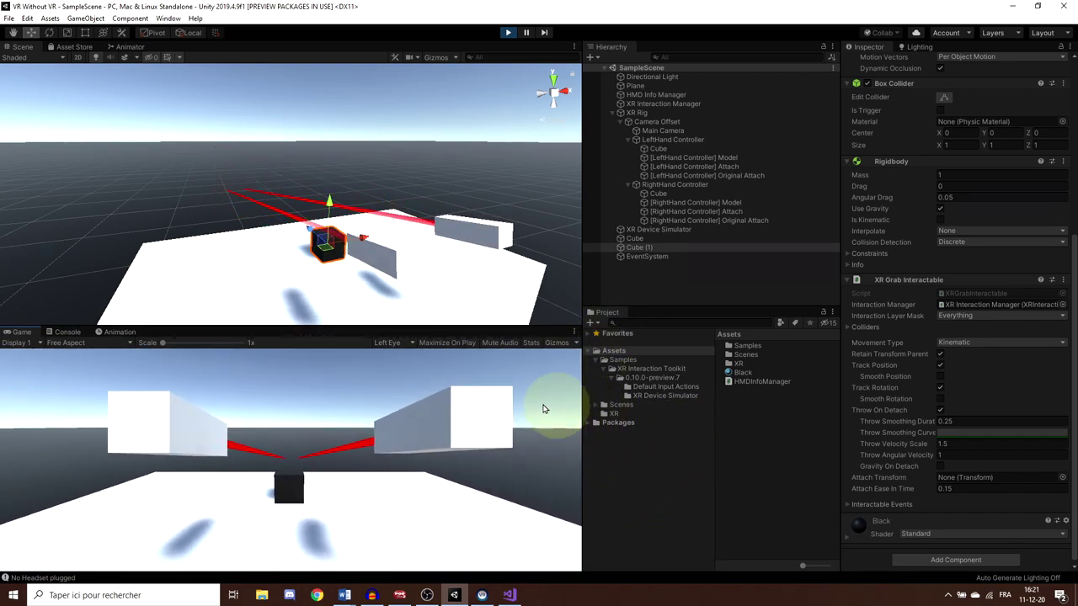
shift+right_drag(193, 438, 329, 495)
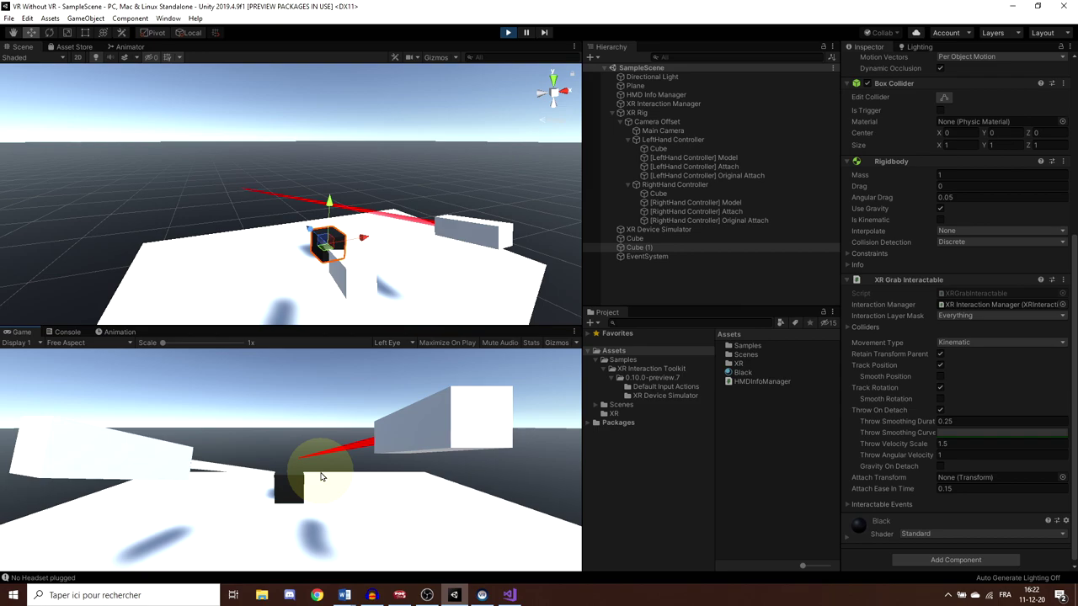
key(shift+g)
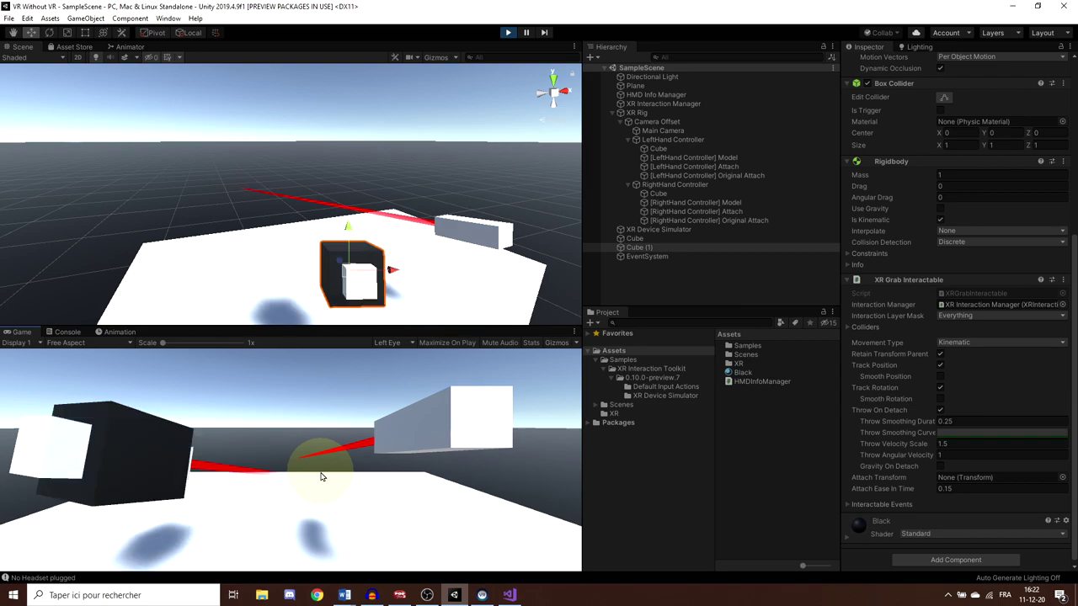
Release the black cube from the left hand onto the table and exit play mode
scroll(297, 408, up, 5)
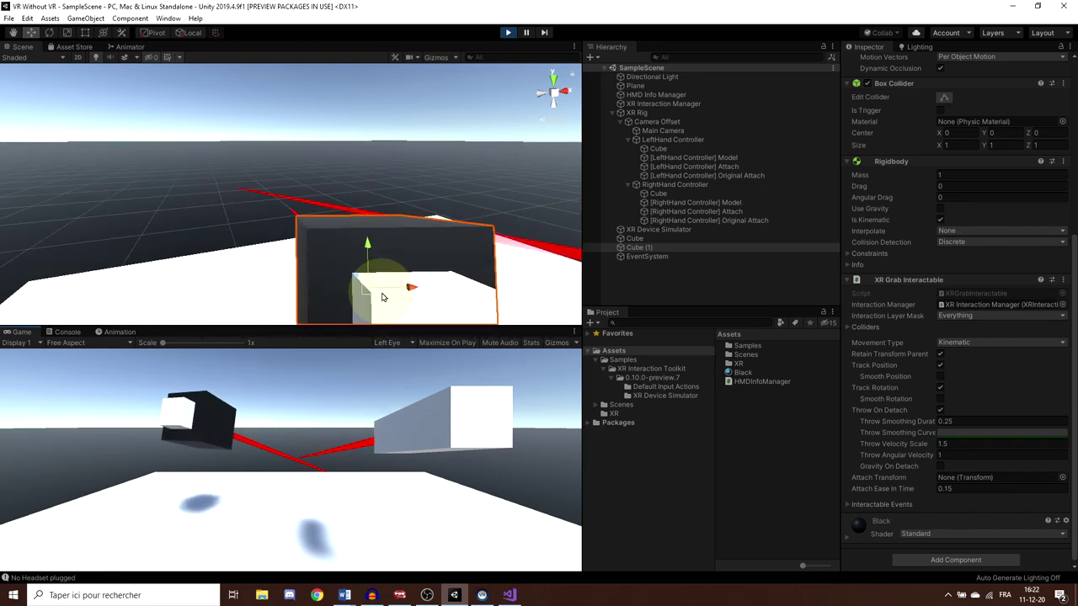
key(g)
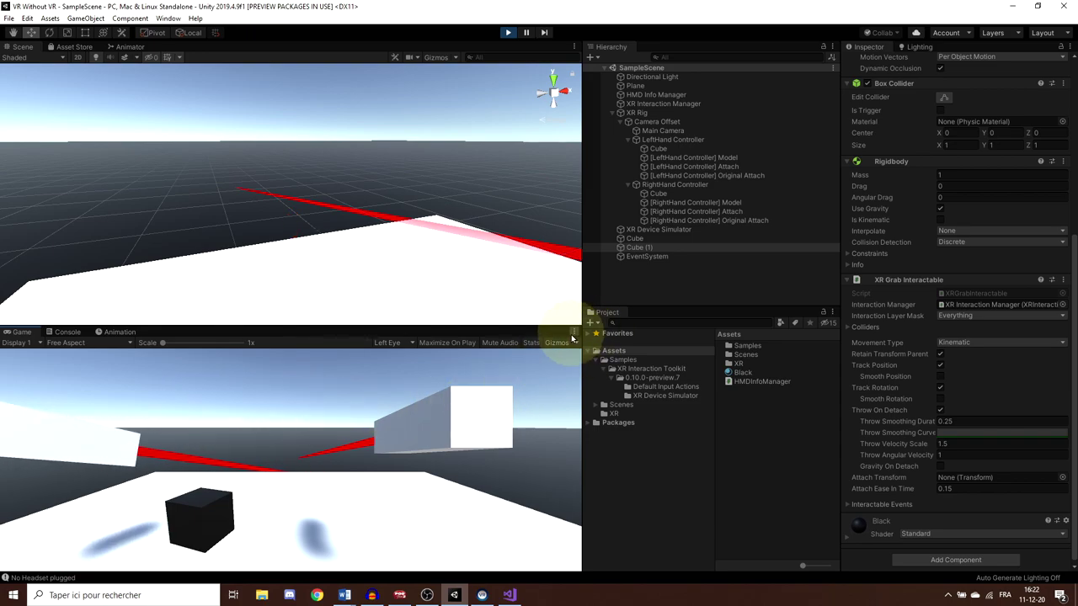
click(508, 32)
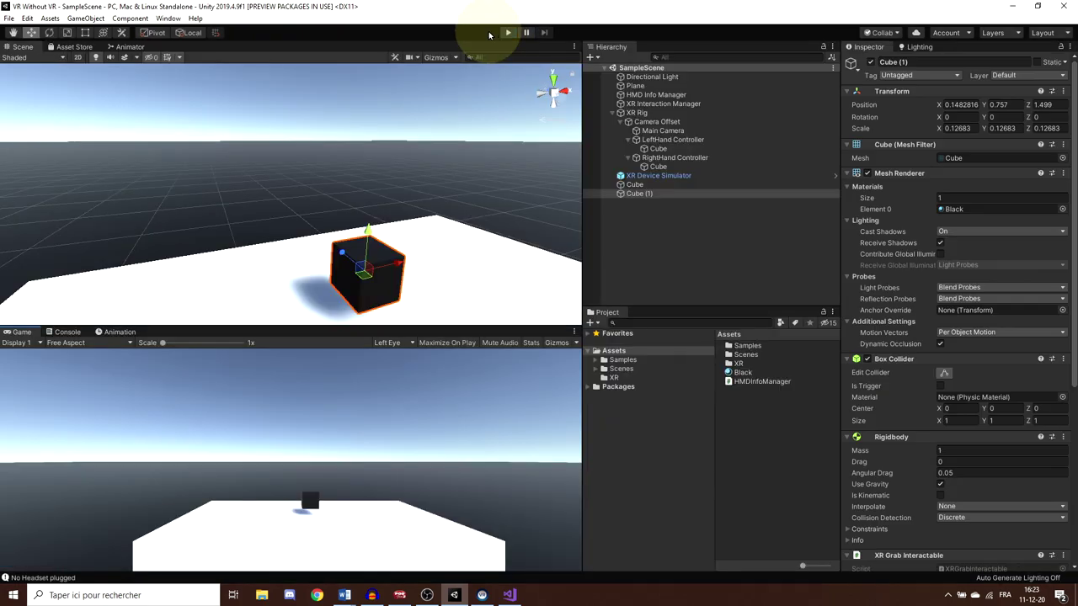
scroll(257, 185, down, 10)
scroll(301, 186, up, 3)
scroll(366, 148, up, 10)
right_drag(363, 163, 327, 231)
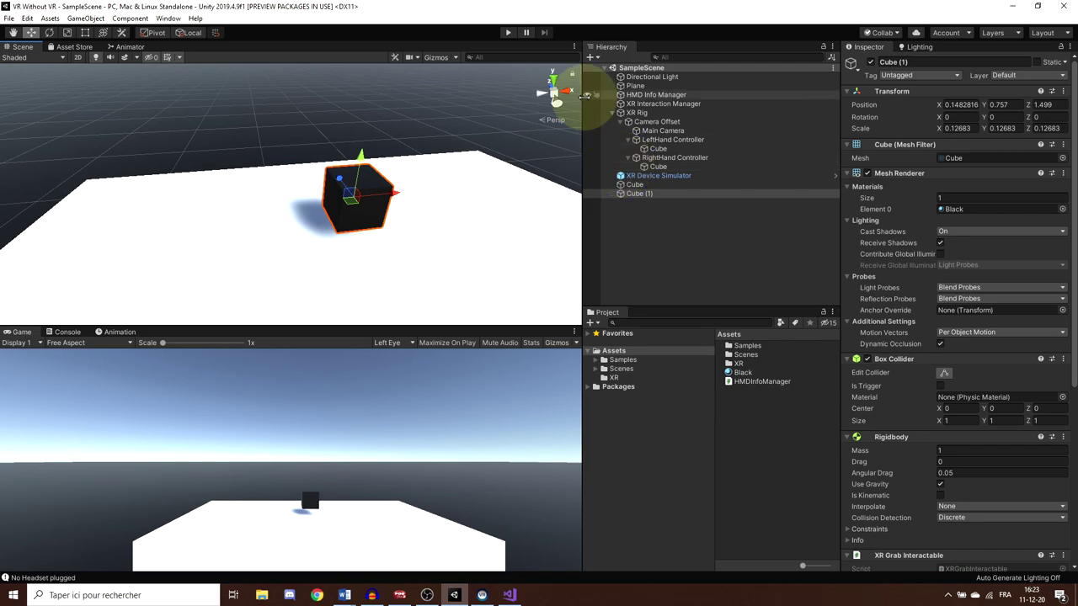
Select the XR Device Simulator object and review the input action references of its script
click(679, 175)
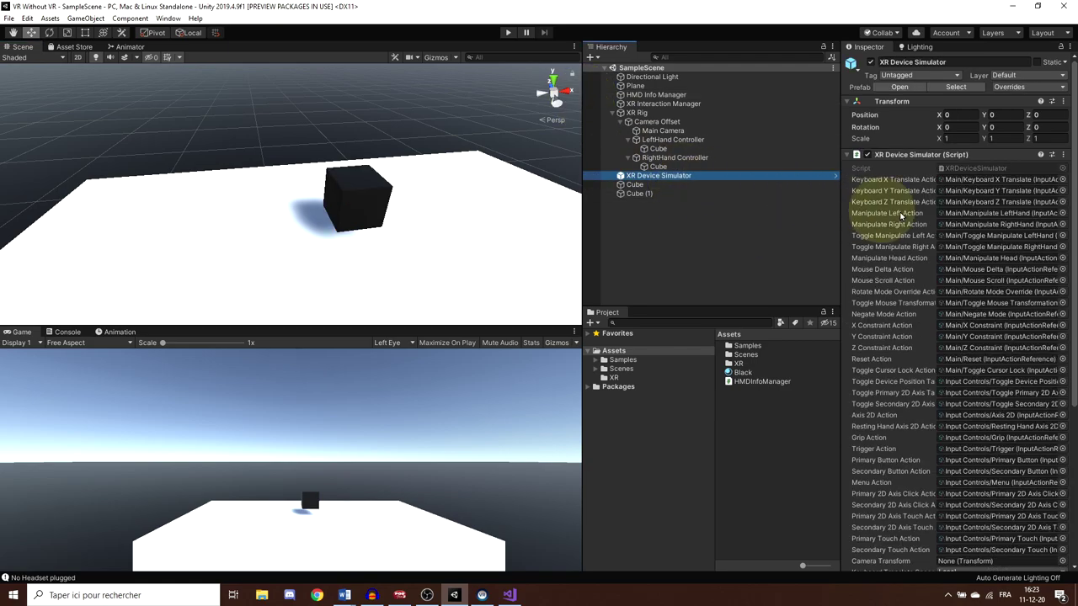
scroll(941, 190, down, 5)
scroll(914, 289, up, 5)
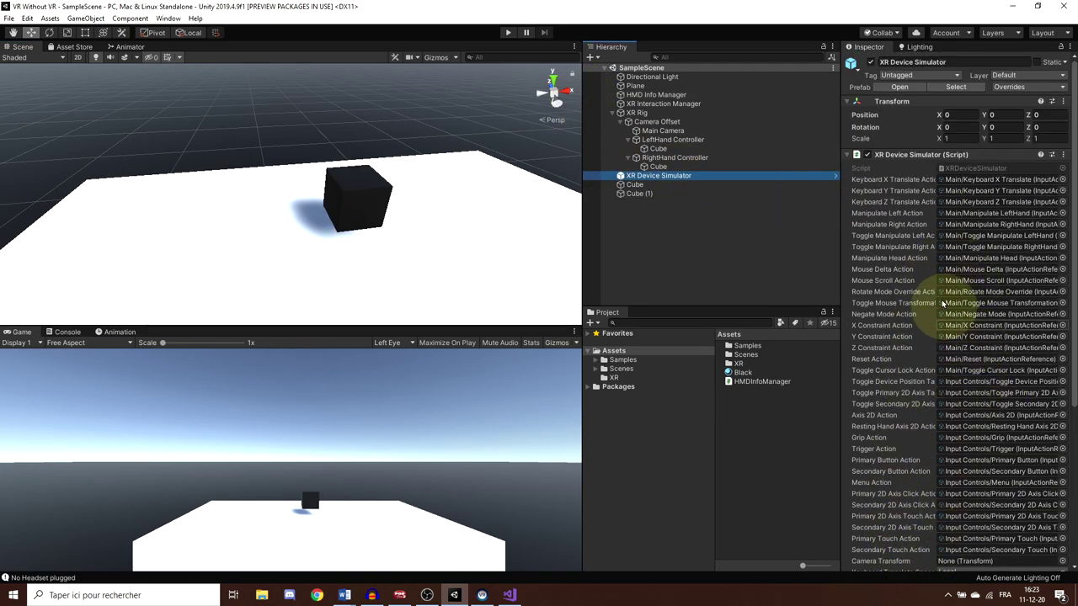
scroll(910, 392, down, 3)
scroll(911, 393, up, 3)
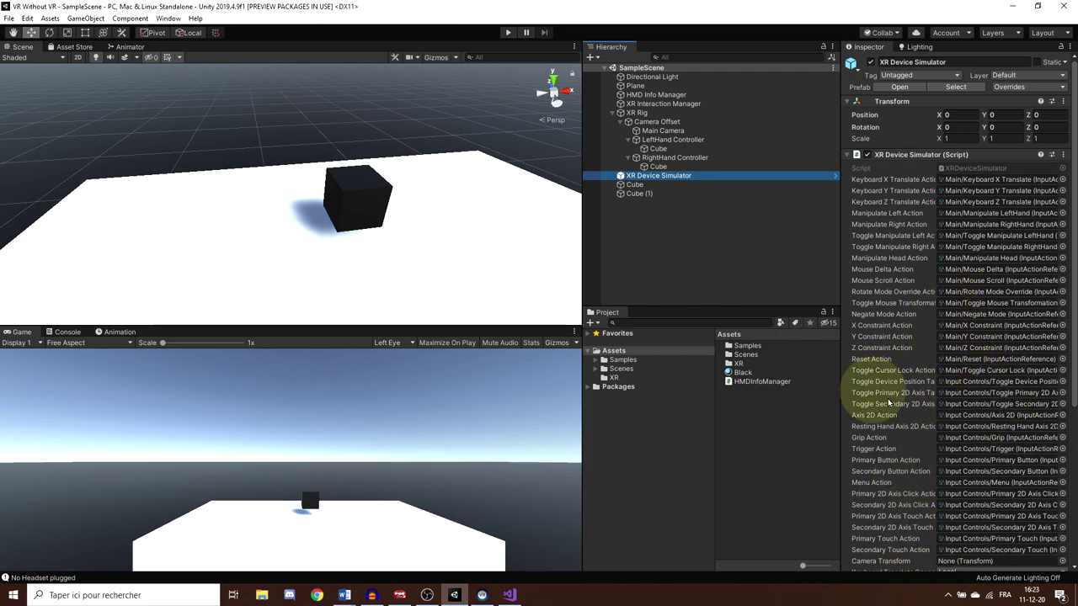
scroll(893, 360, down, 3)
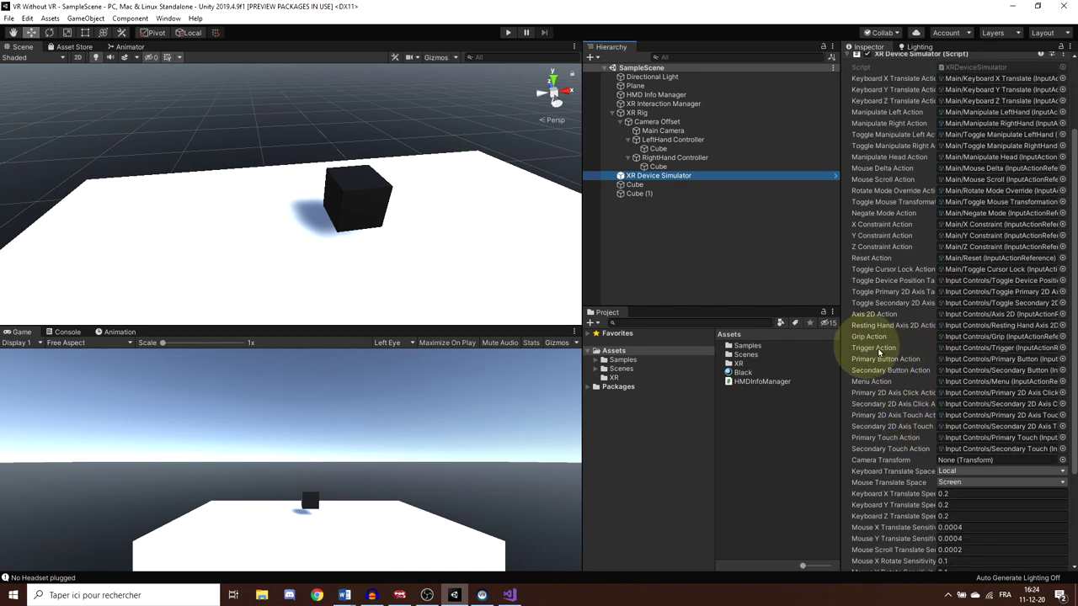
Open the simulator's Trigger action in the input actions editor, examine the Trigger, Primary Button and Secondary Button bindings, and close the editor
double_click(961, 347)
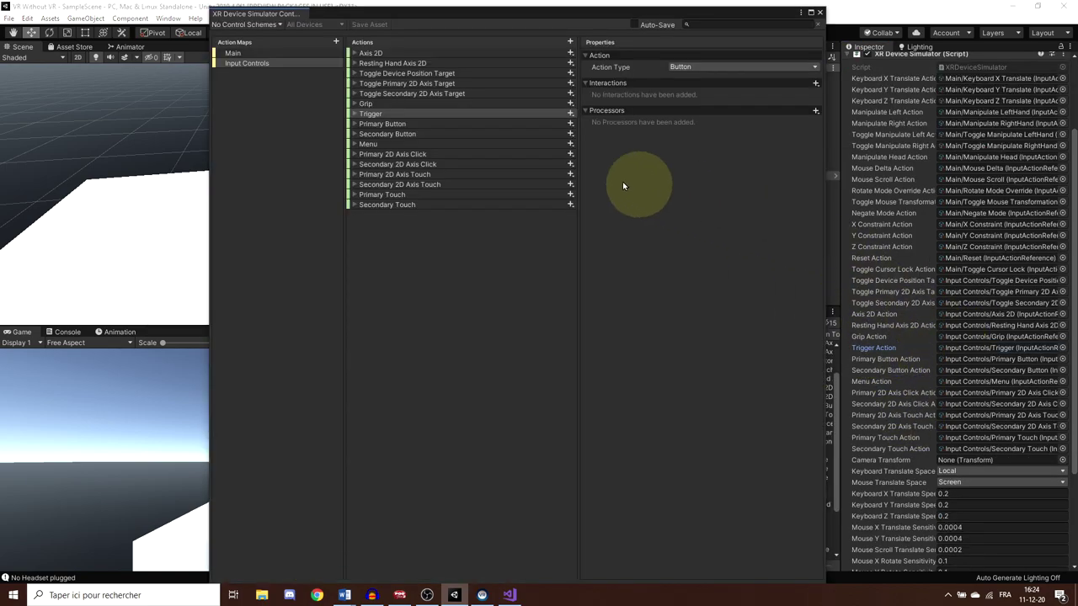
click(354, 114)
click(387, 125)
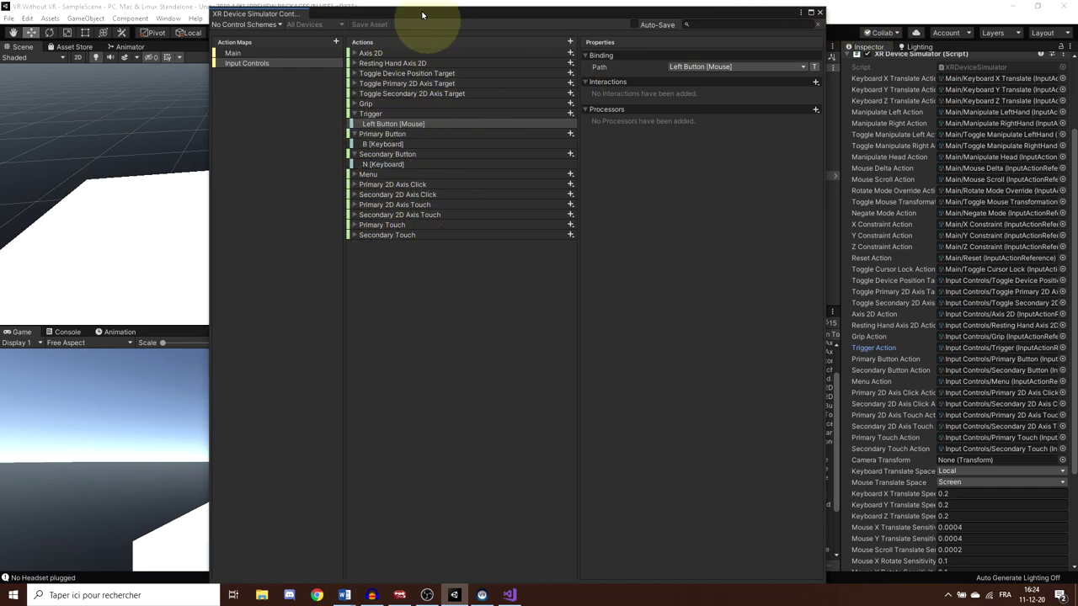
click(819, 13)
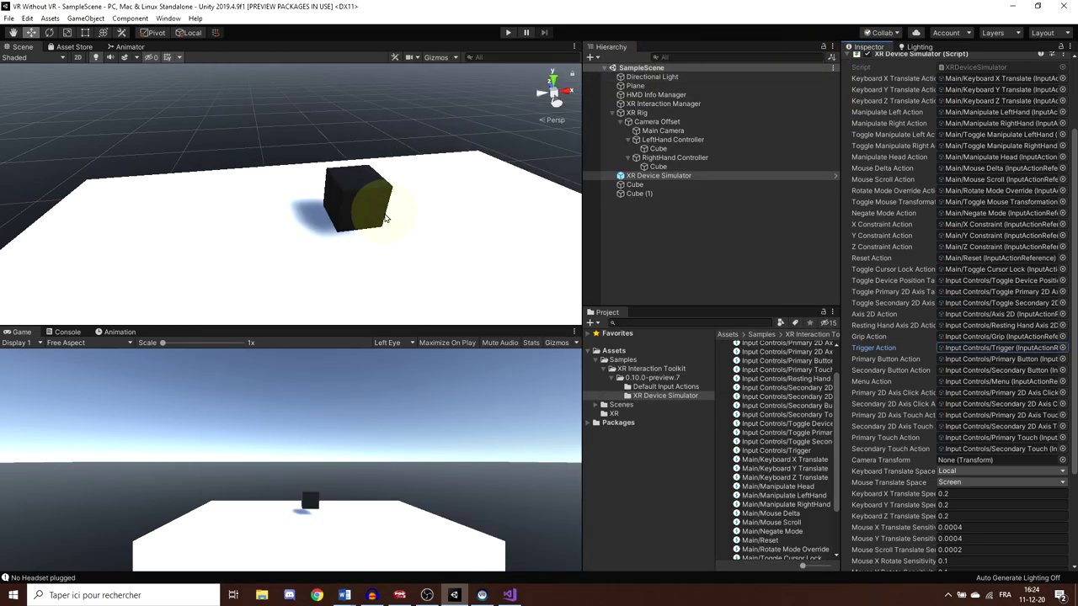
scroll(385, 207, down, 8)
scroll(379, 196, up, 4)
middle_drag(371, 183, 278, 177)
right_drag(278, 142, 211, 218)
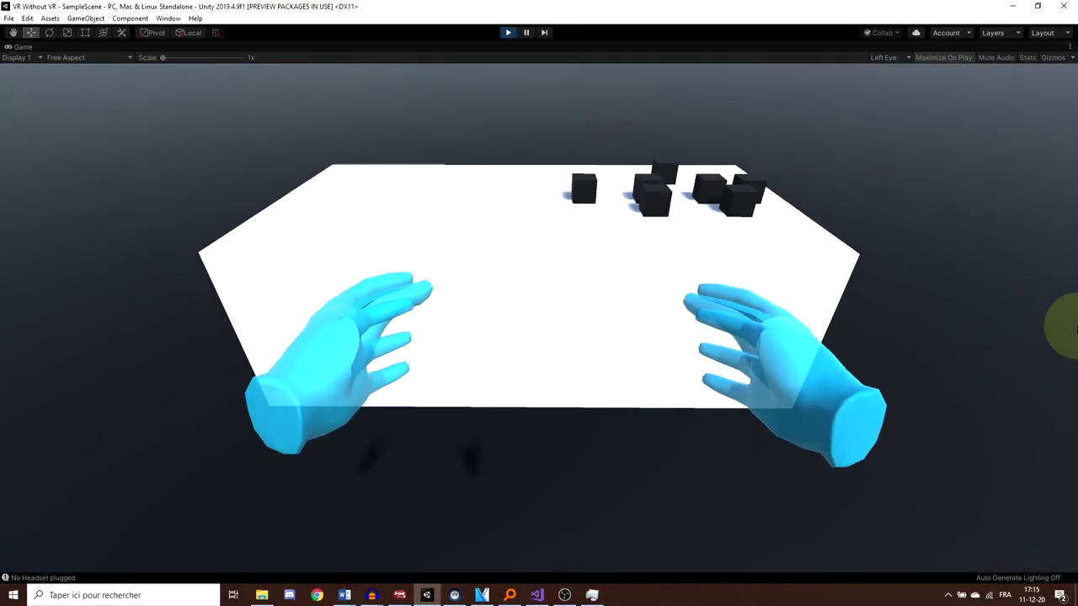
Move the simulated headset forward to the cubes on the table and bring the left hand in front of the nearest ones
key(w)
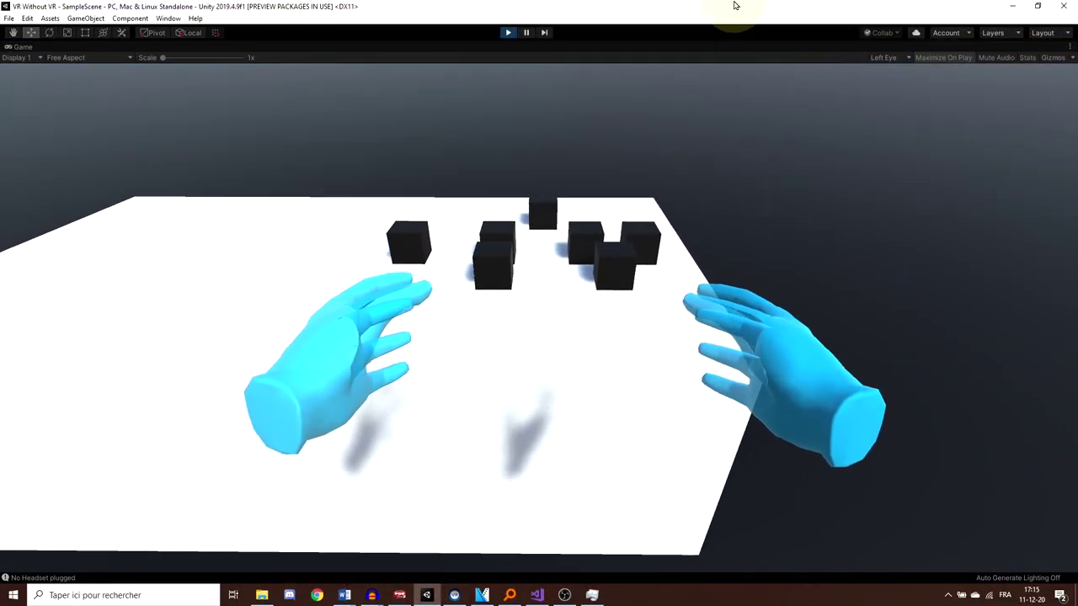
key(a)
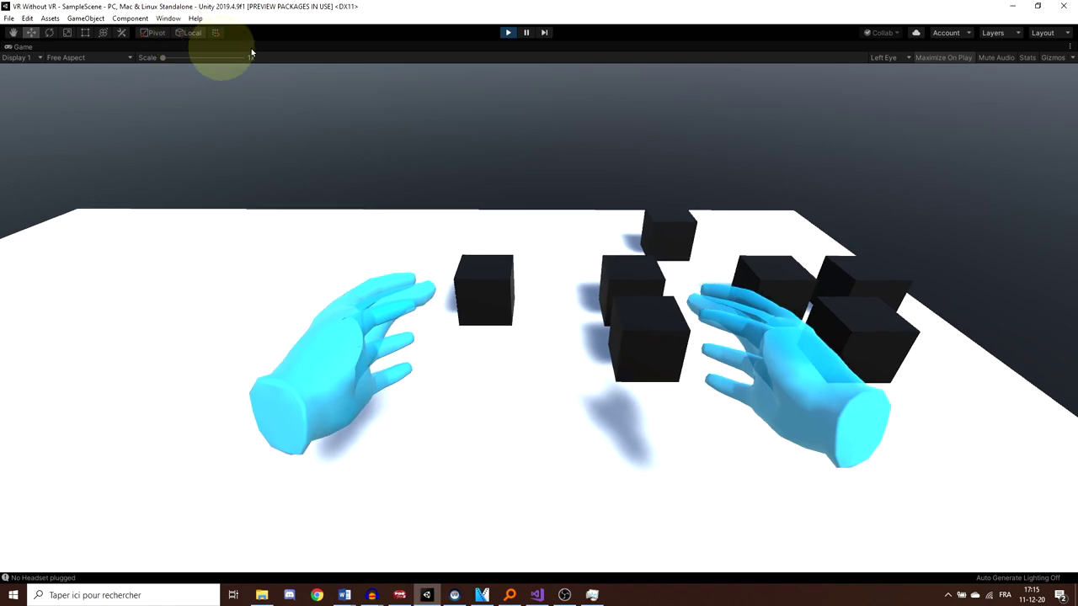
key(shift)
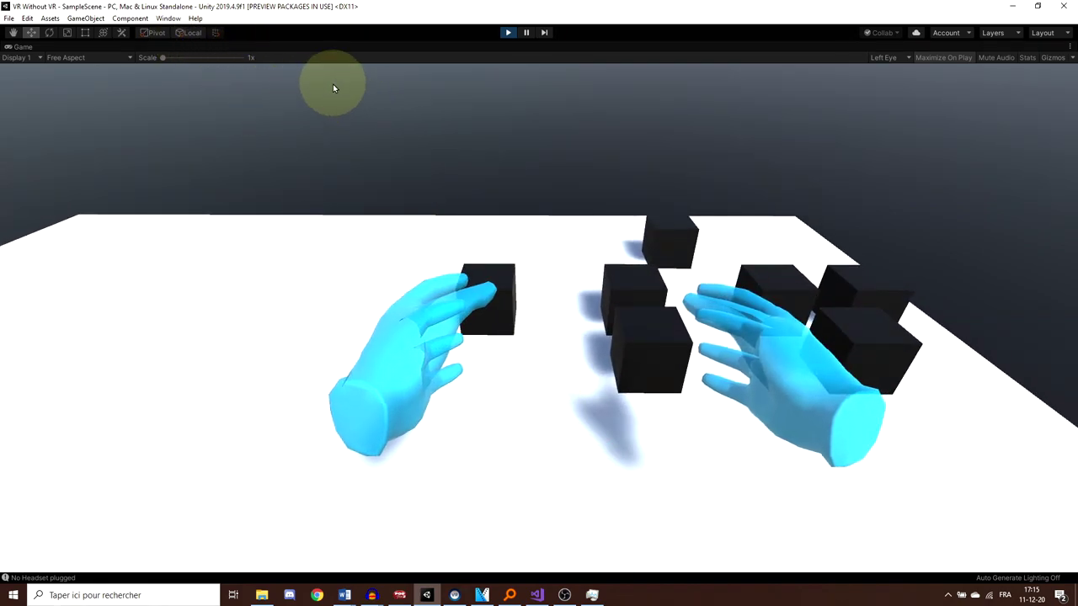
Use the simulated left and right hands to grab black cubes and set them down elsewhere on the table
right_drag(823, 317, 894, 329)
key(space)
drag(634, 409, 839, 217)
right_drag(839, 214, 3, 3)
drag(4, 6, 897, 500)
key(w)
right_drag(896, 500, 873, 552)
drag(874, 552, 60, 258)
key(w)
right_drag(60, 259, 198, 228)
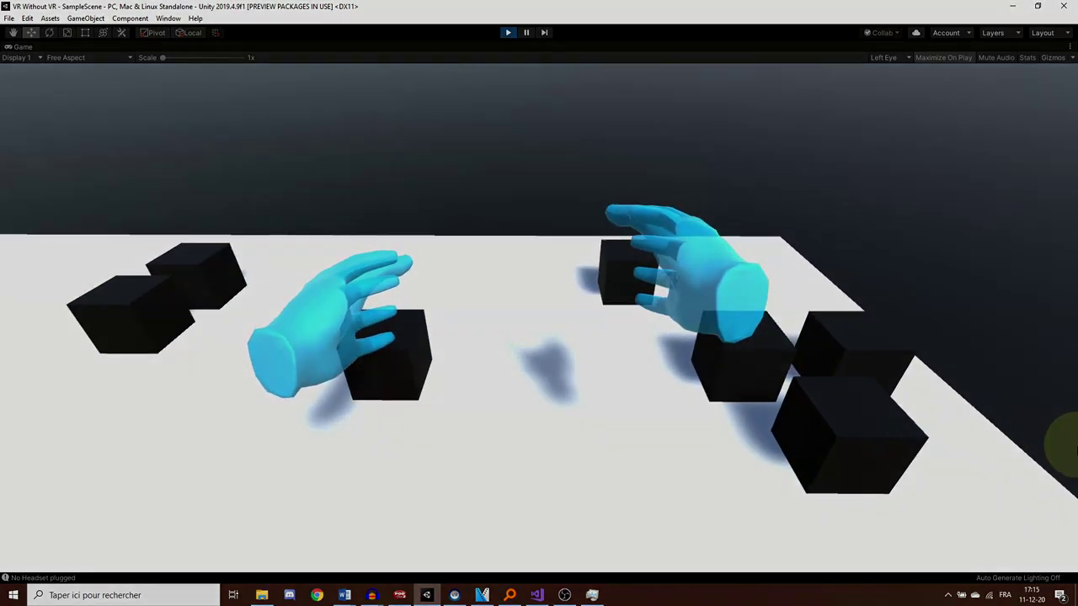